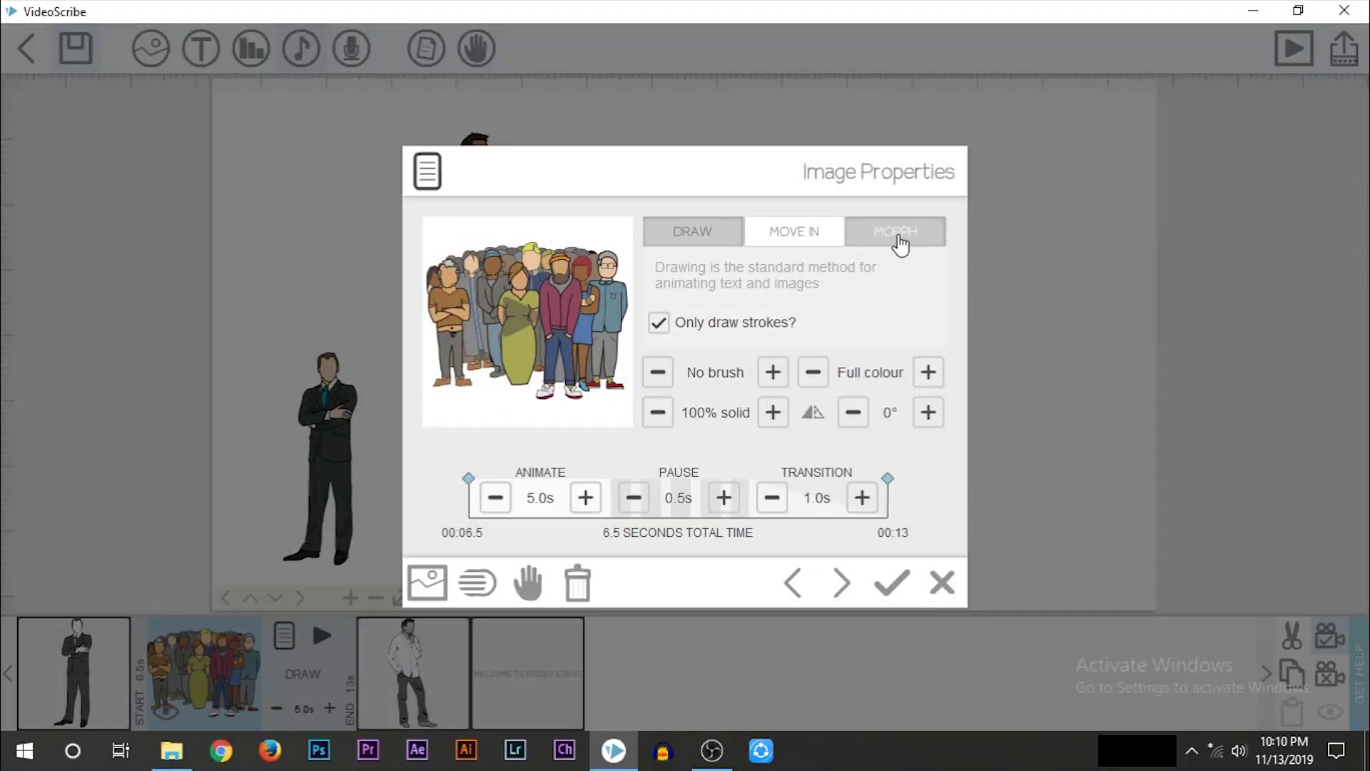
Set the crowd image to Morph from the suited man, and preview the animation starting at the suited man
{"action": "left_click", "coordinate": [913, 239]}
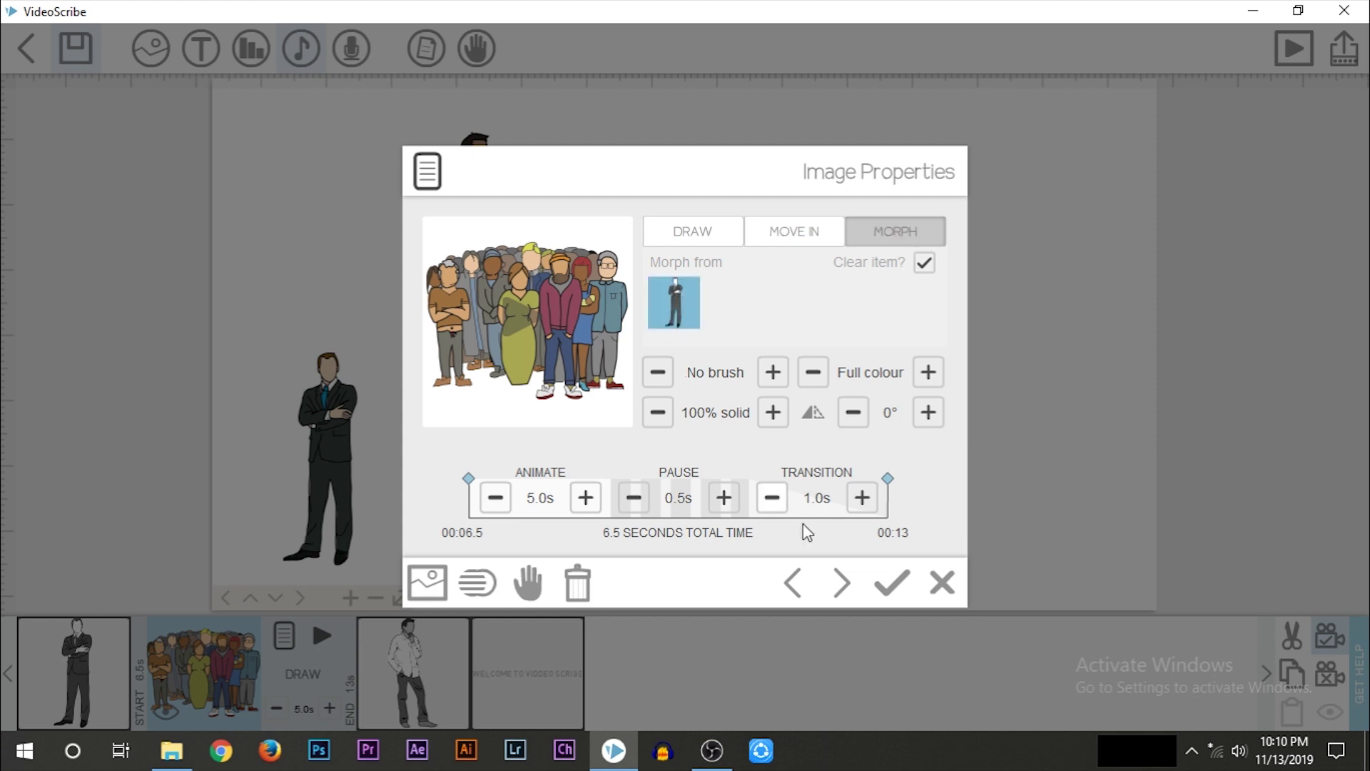
{"action": "left_click", "coordinate": [891, 581]}
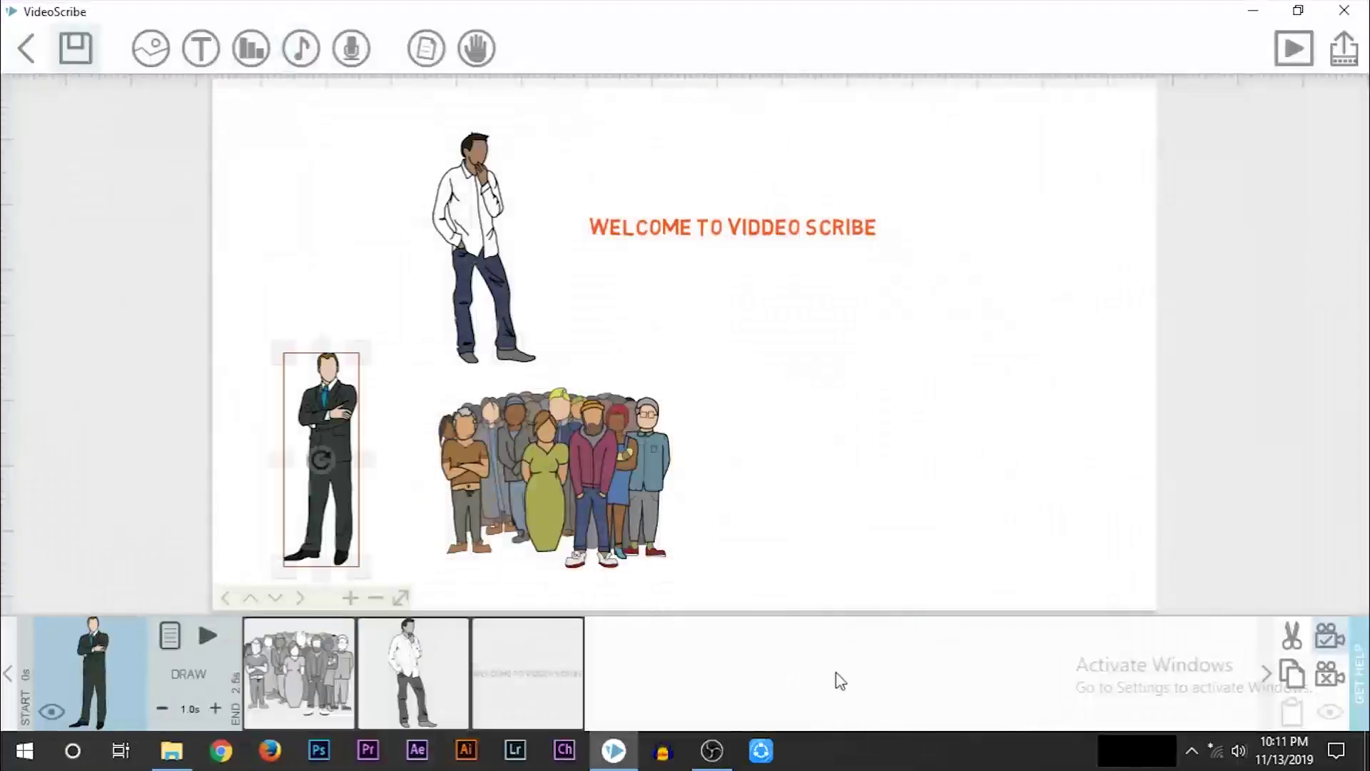
{"action": "left_click", "coordinate": [205, 638]}
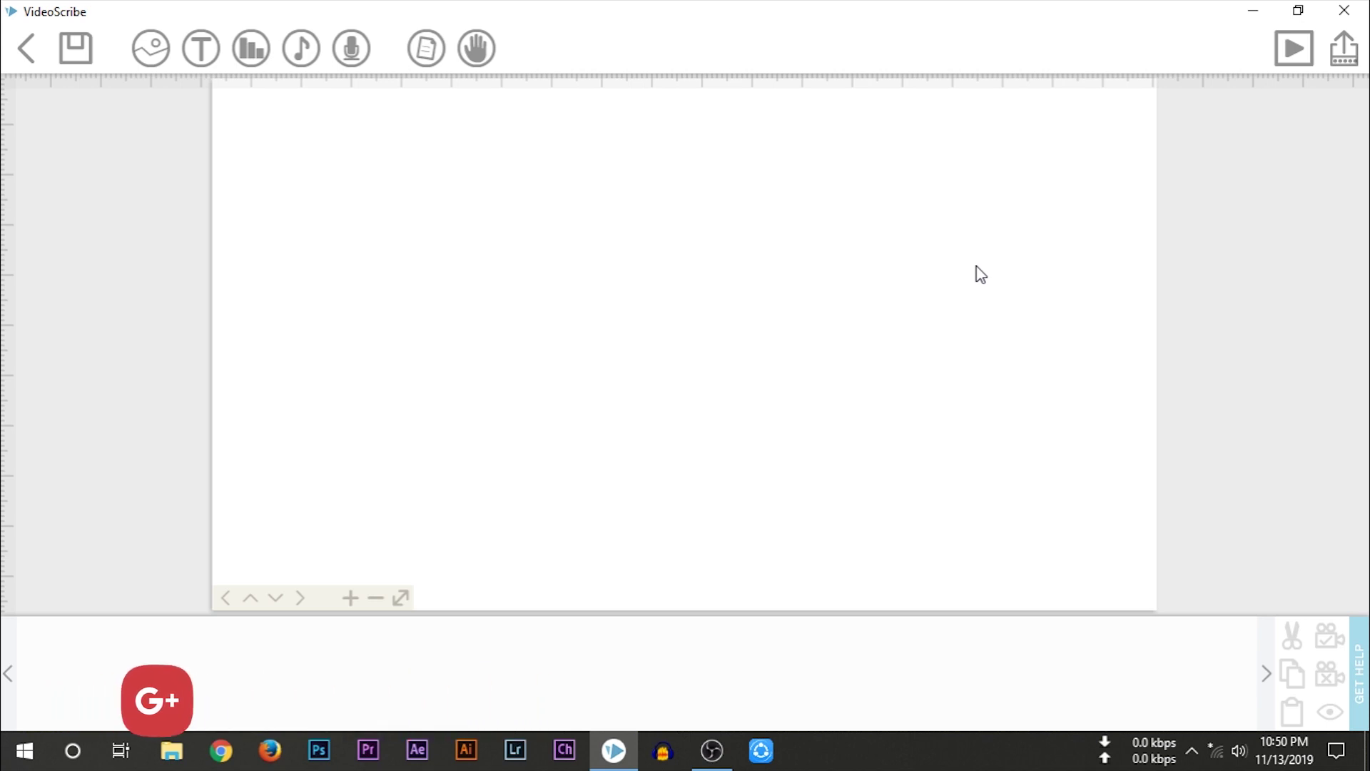
Record a voiceover of about 8.7 seconds with the Realtek(R) Audio microphone and accept the recording
{"action": "left_click", "coordinate": [363, 61]}
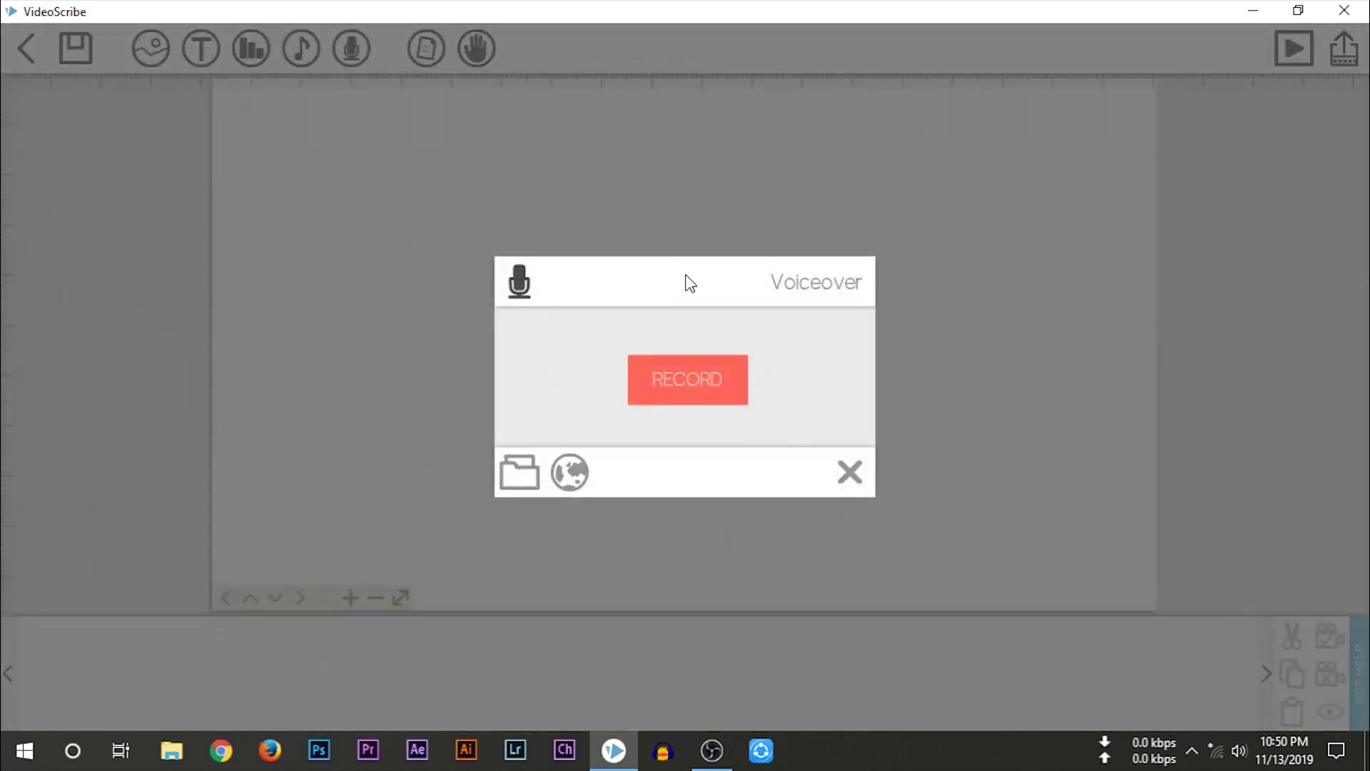
{"action": "left_click", "coordinate": [708, 386]}
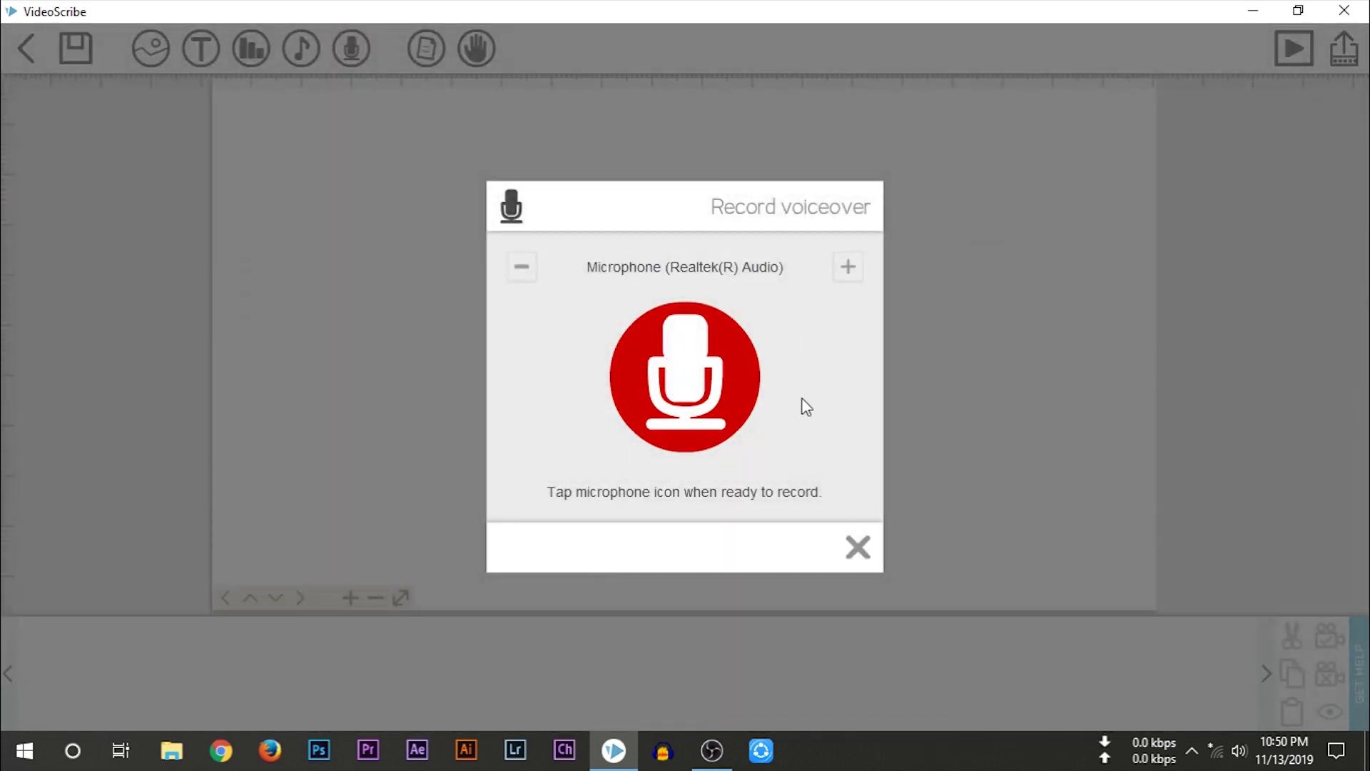
{"action": "left_click", "coordinate": [710, 389]}
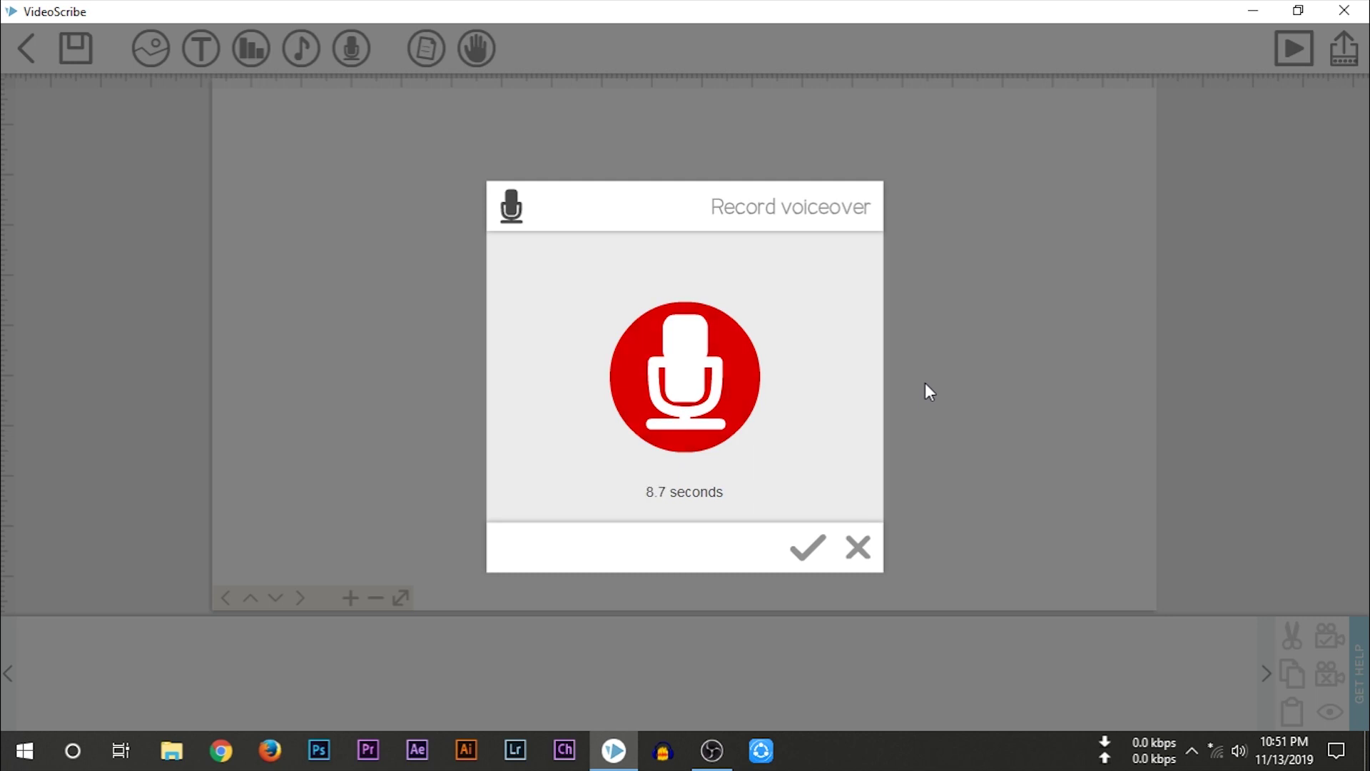
{"action": "left_click", "coordinate": [806, 549]}
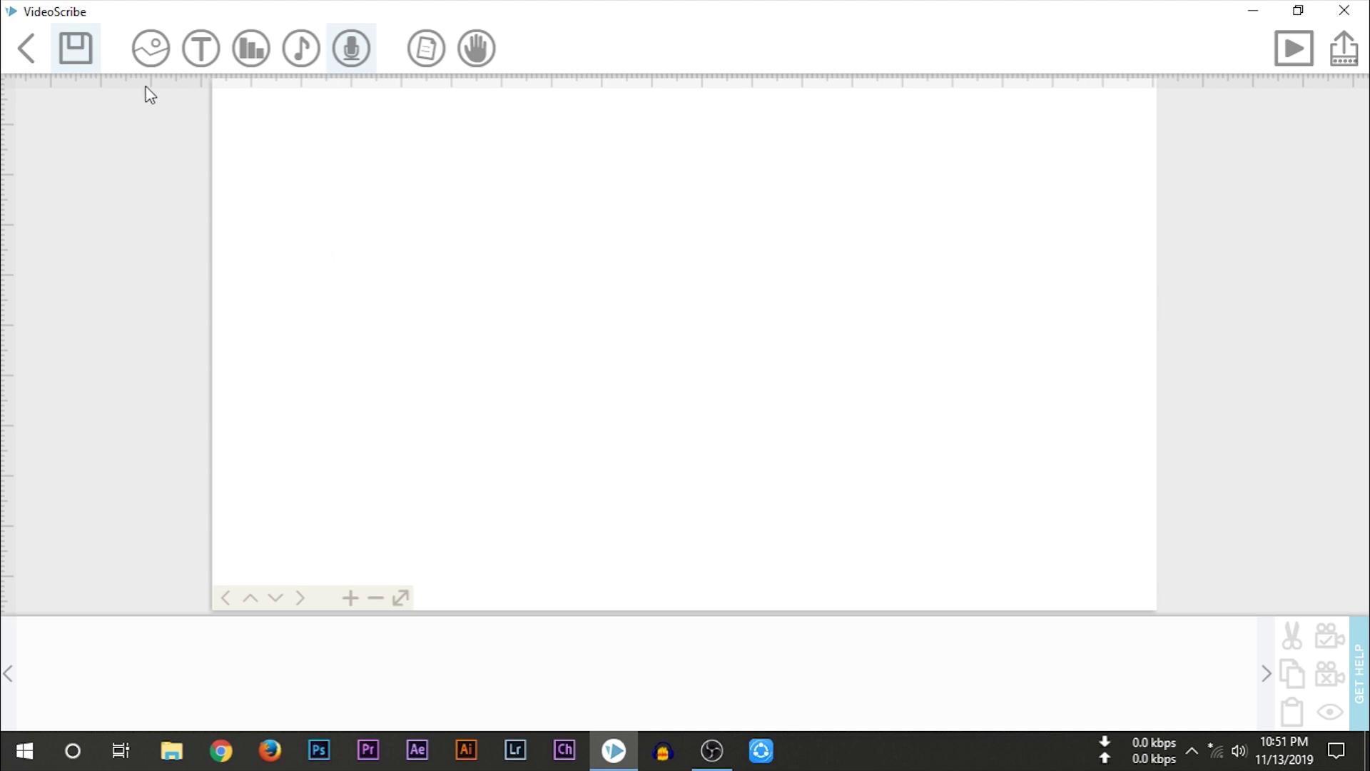
Add the image of the girl raising her hand, shrink it into the canvas's lower-left area and set its camera position
{"action": "left_click", "coordinate": [150, 48]}
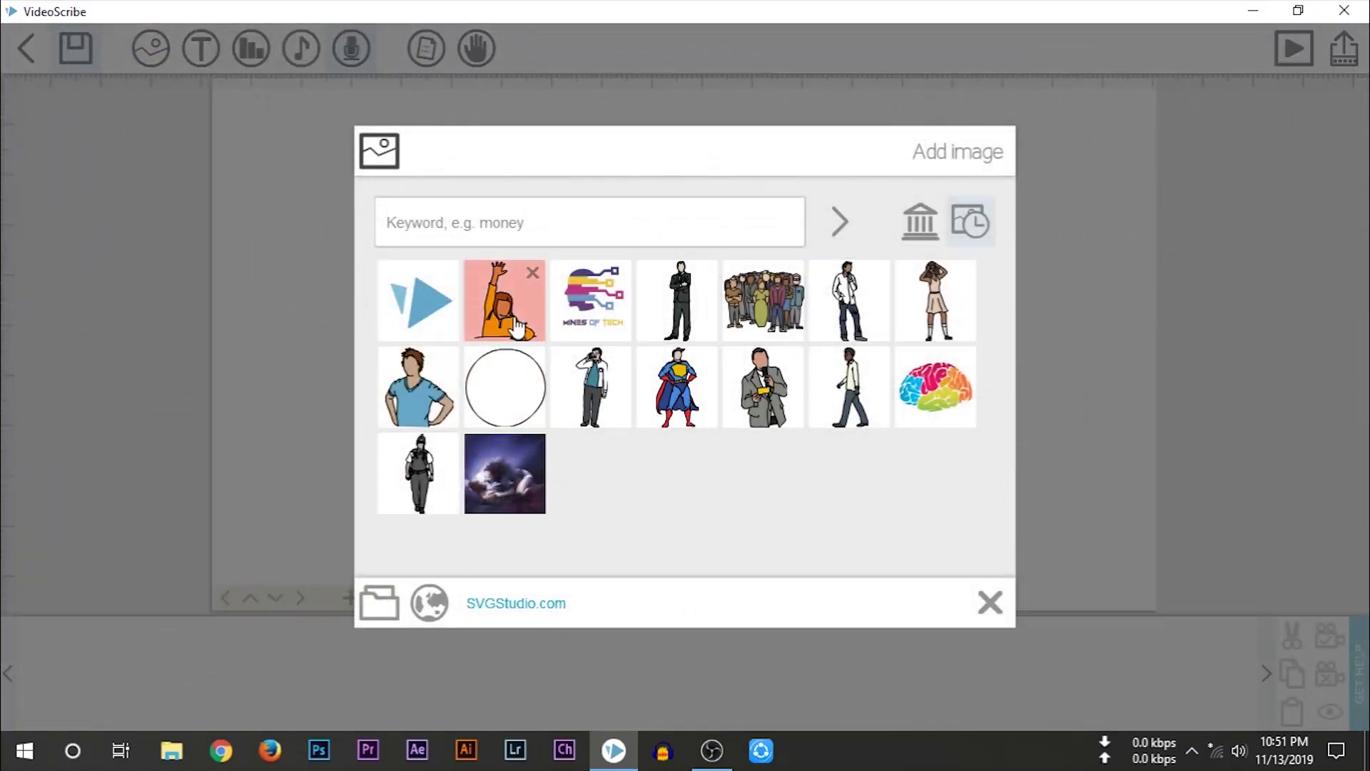
{"action": "left_click", "coordinate": [509, 321]}
{"action": "left_click_drag", "start_coordinate": [847, 146], "coordinate": [766, 306]}
{"action": "left_click_drag", "start_coordinate": [666, 283], "coordinate": [351, 383]}
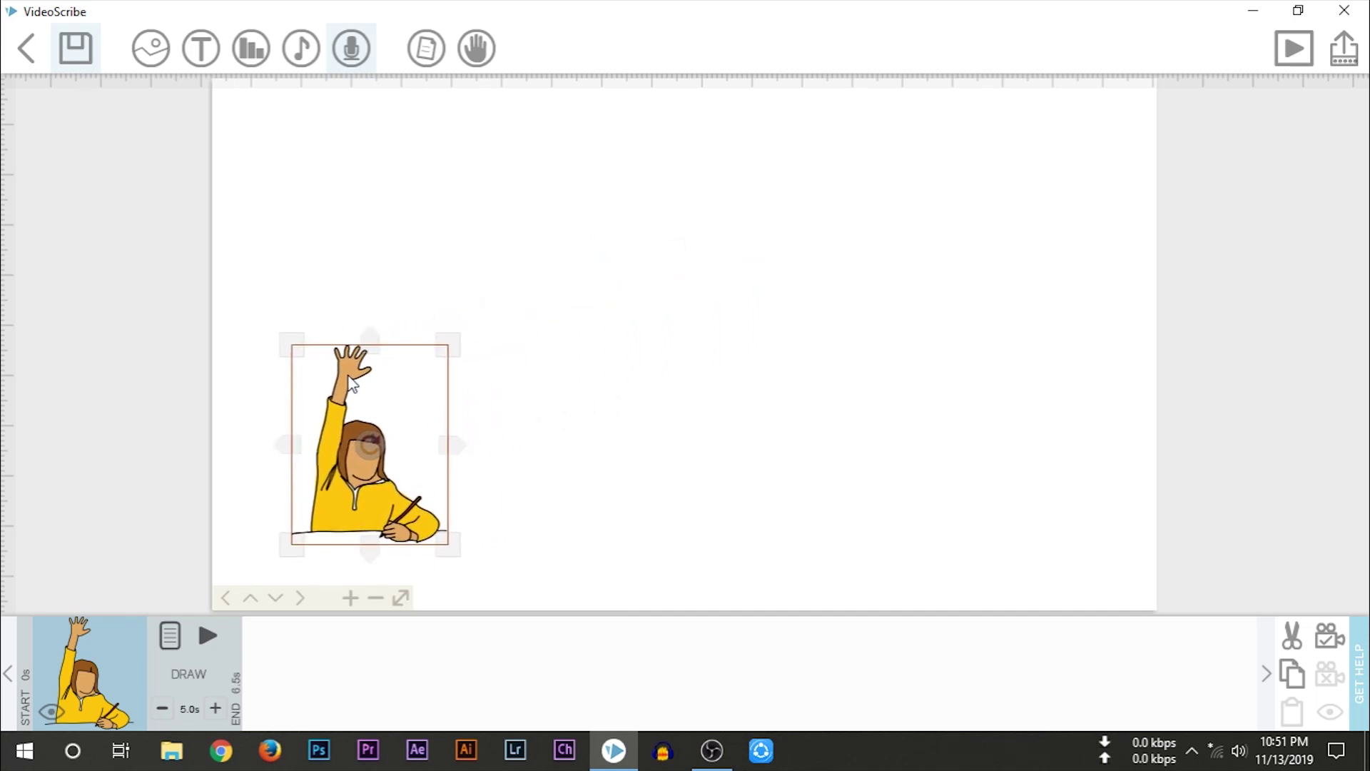
{"action": "left_click", "coordinate": [1328, 644]}
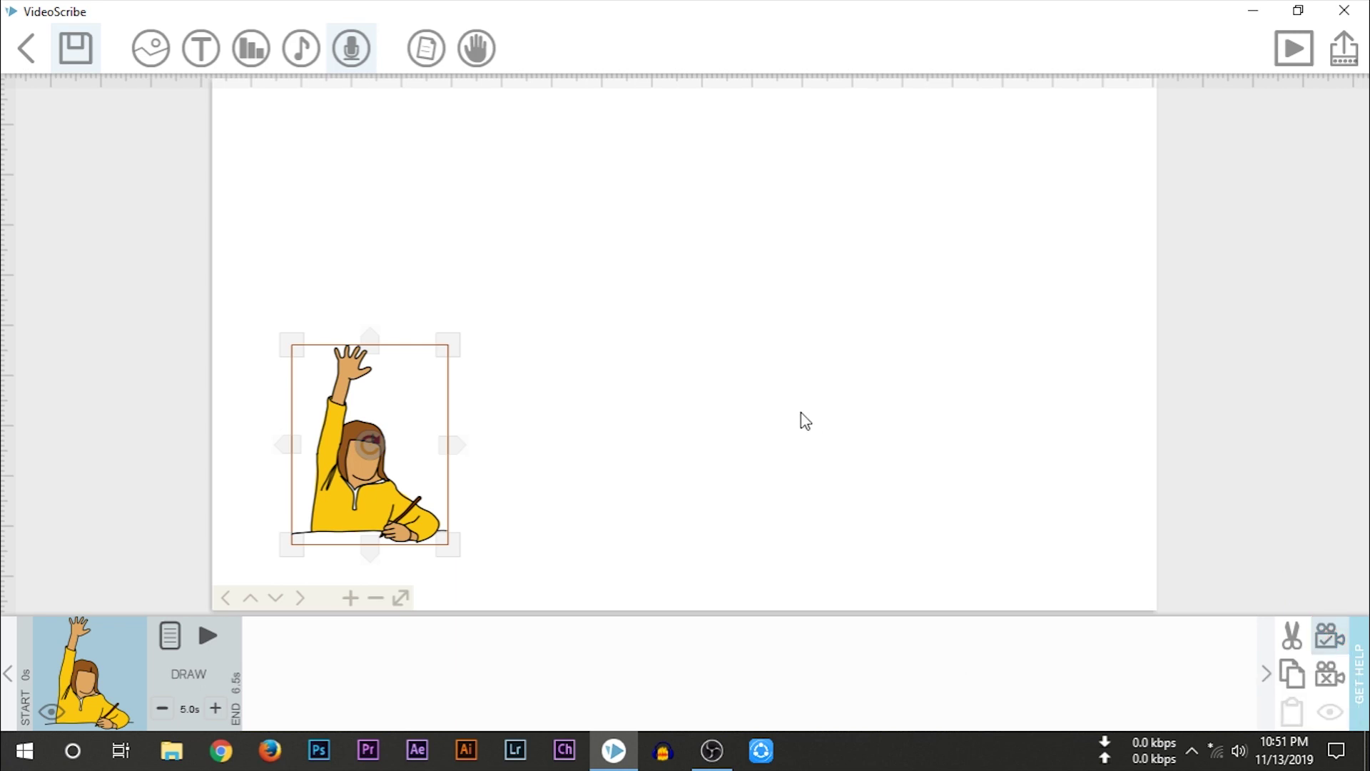
Add the text "welcome to video scribe" in green, resize and place it beside the girl, and set its camera position
{"action": "left_click", "coordinate": [201, 49]}
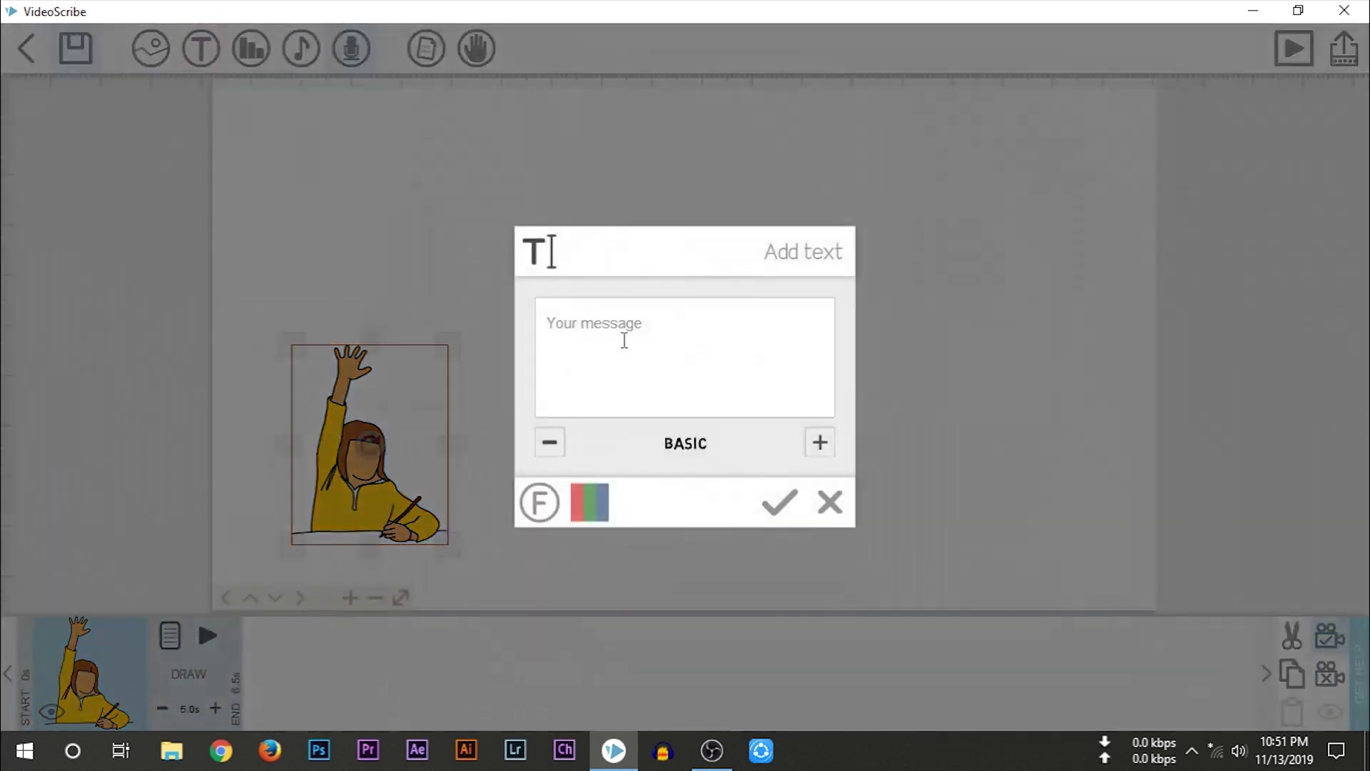
{"action": "type", "text": "welcome to video scribe"}
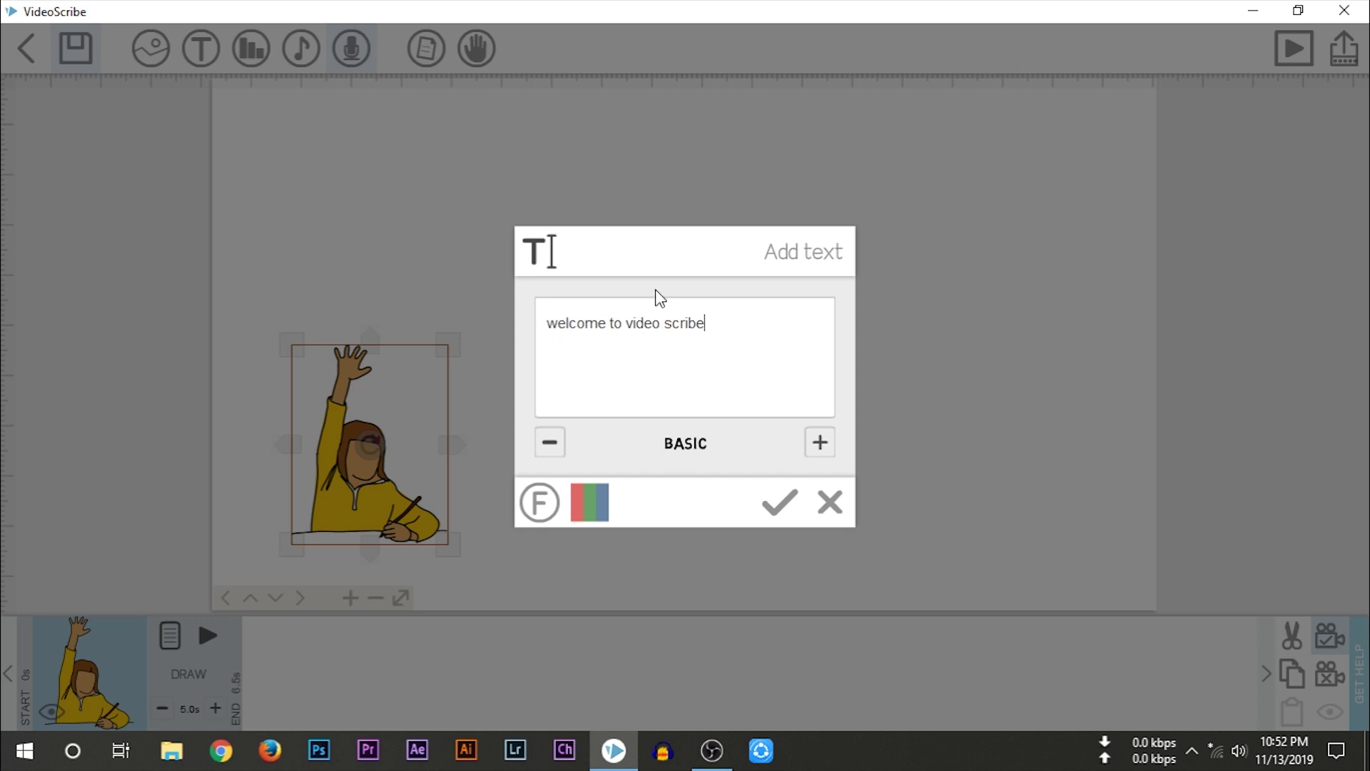
{"action": "left_click", "coordinate": [588, 500]}
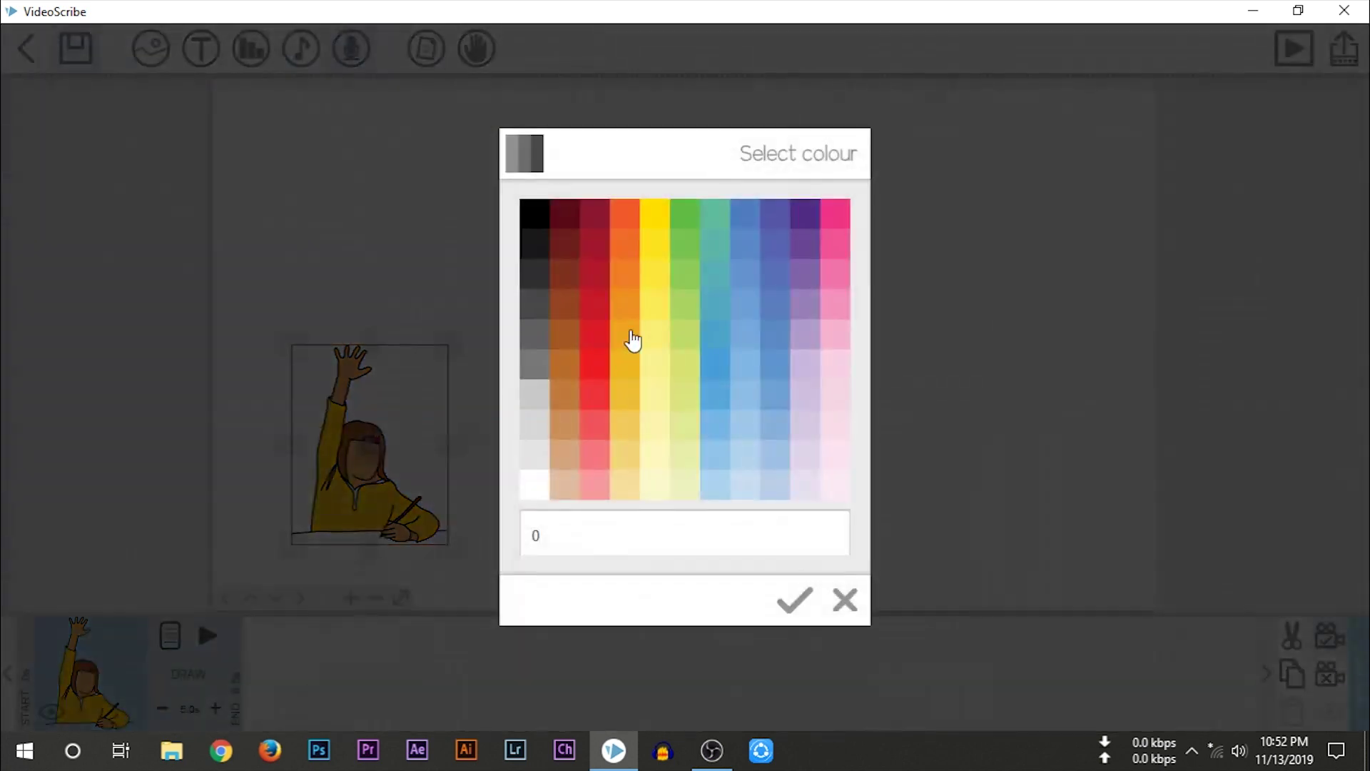
{"action": "left_click", "coordinate": [685, 220]}
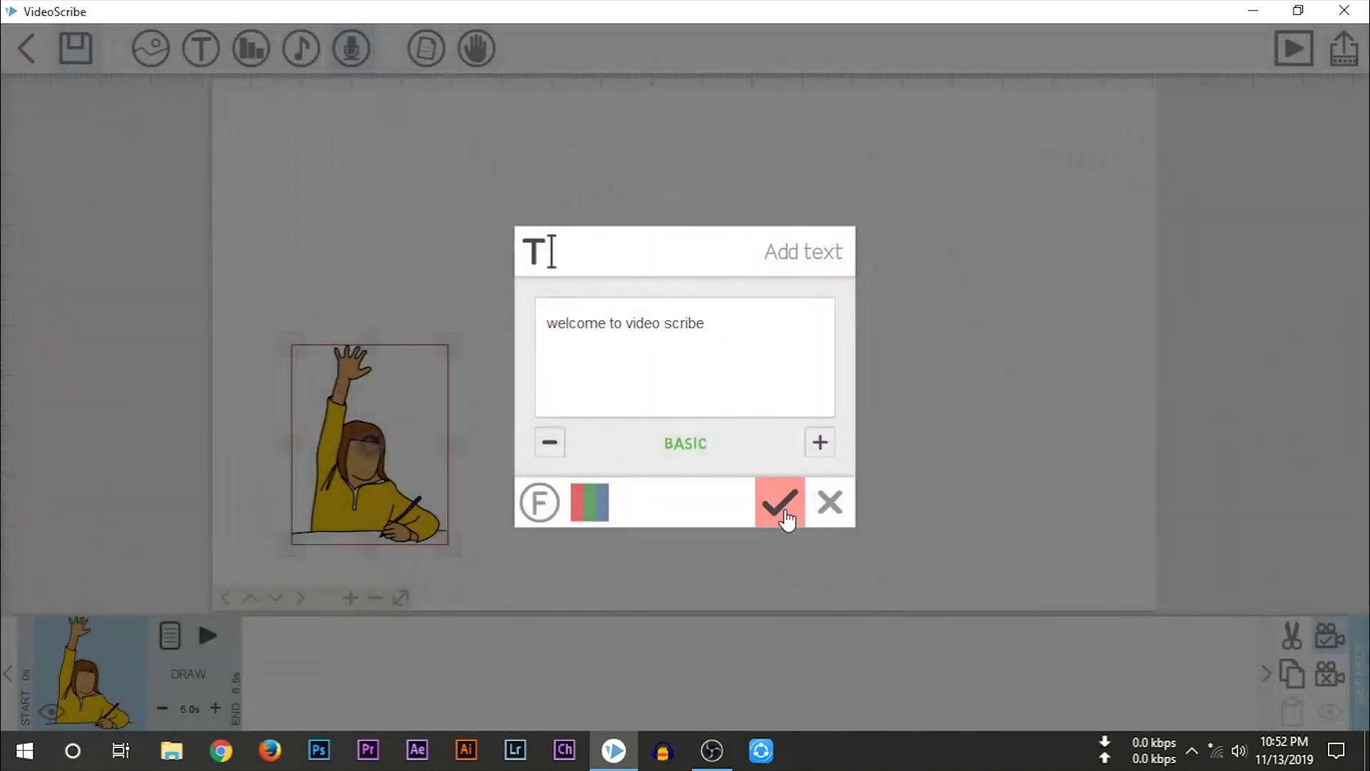
{"action": "left_click", "coordinate": [782, 499]}
{"action": "left_click_drag", "start_coordinate": [742, 354], "coordinate": [849, 450]}
{"action": "left_click_drag", "start_coordinate": [743, 443], "coordinate": [787, 448]}
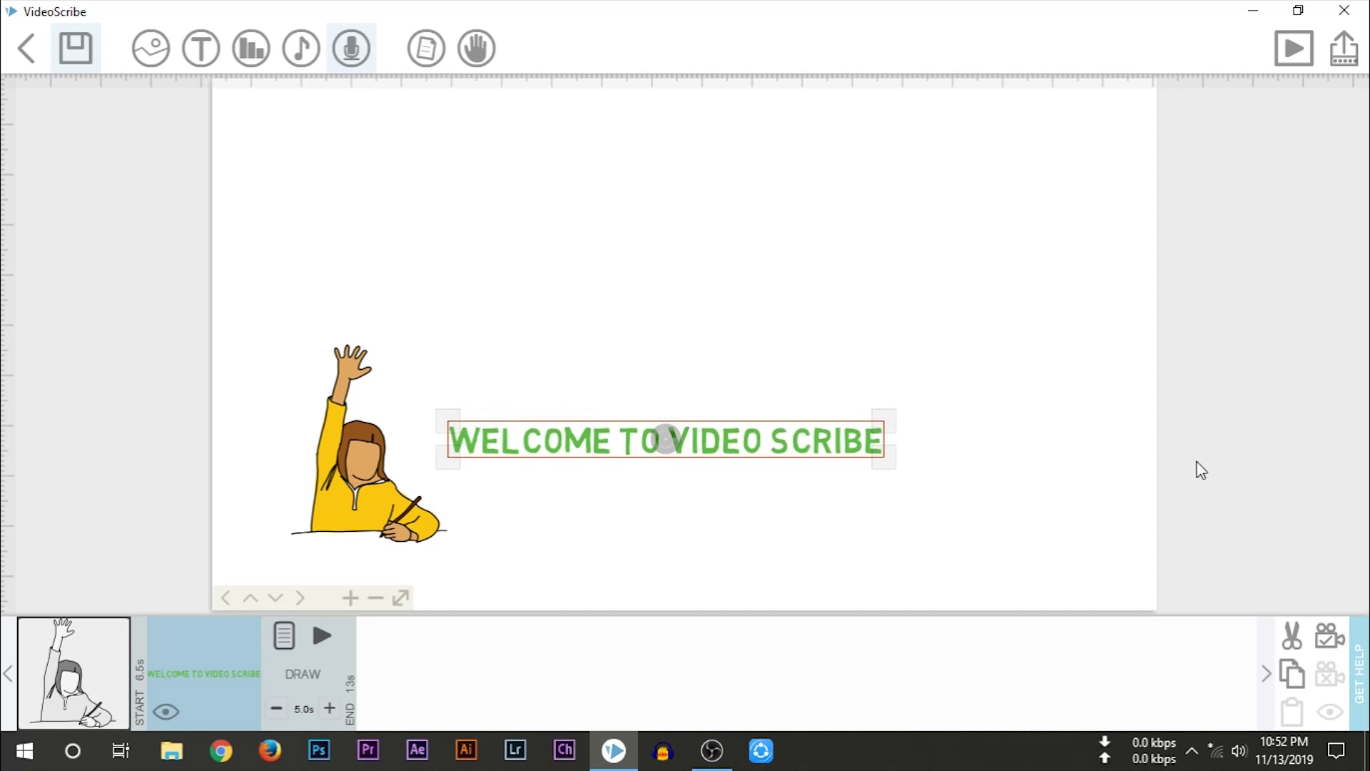
{"action": "left_click", "coordinate": [1329, 635]}
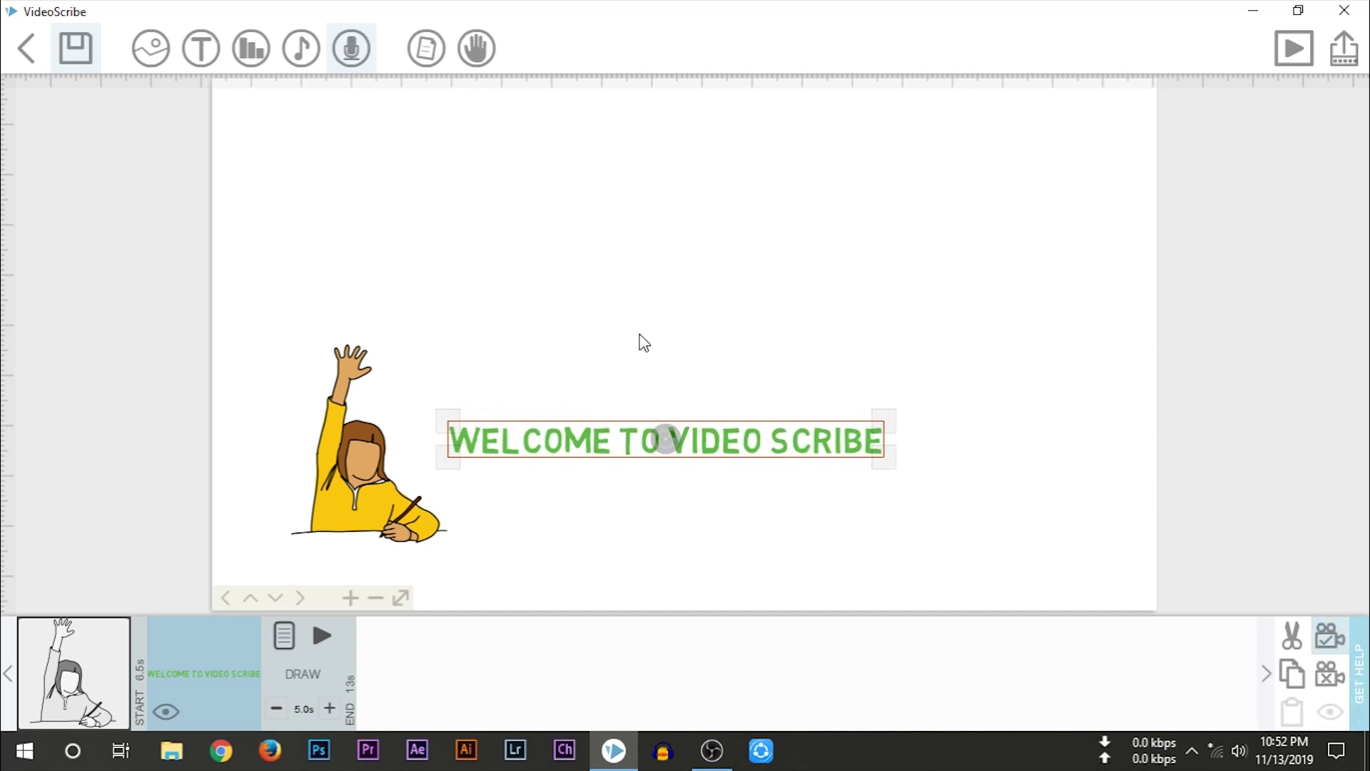
Add the blue VideoScribe logo image, shrink it, place it above the welcome text and set its camera position
{"action": "left_click", "coordinate": [152, 61]}
{"action": "left_click", "coordinate": [505, 301]}
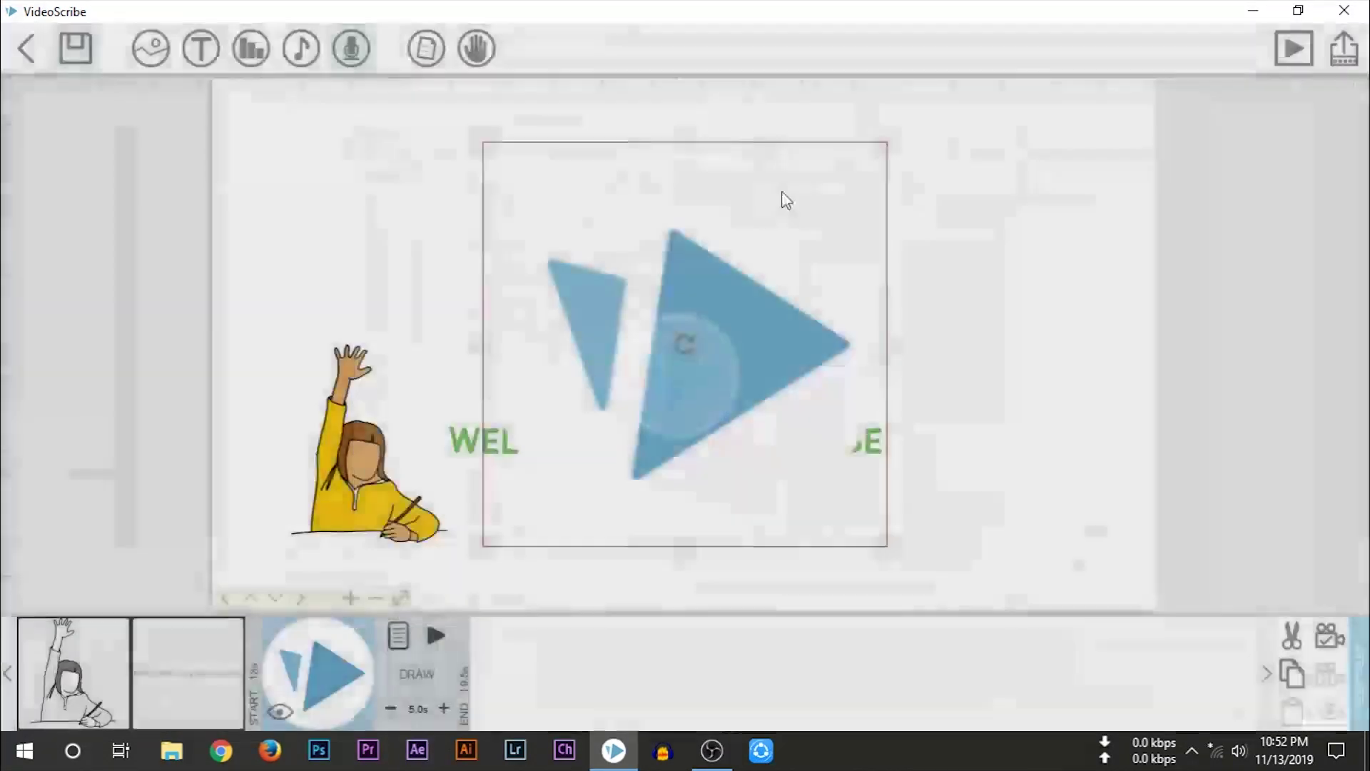
{"action": "left_click_drag", "start_coordinate": [881, 154], "coordinate": [765, 279]}
{"action": "left_click_drag", "start_coordinate": [719, 354], "coordinate": [560, 254]}
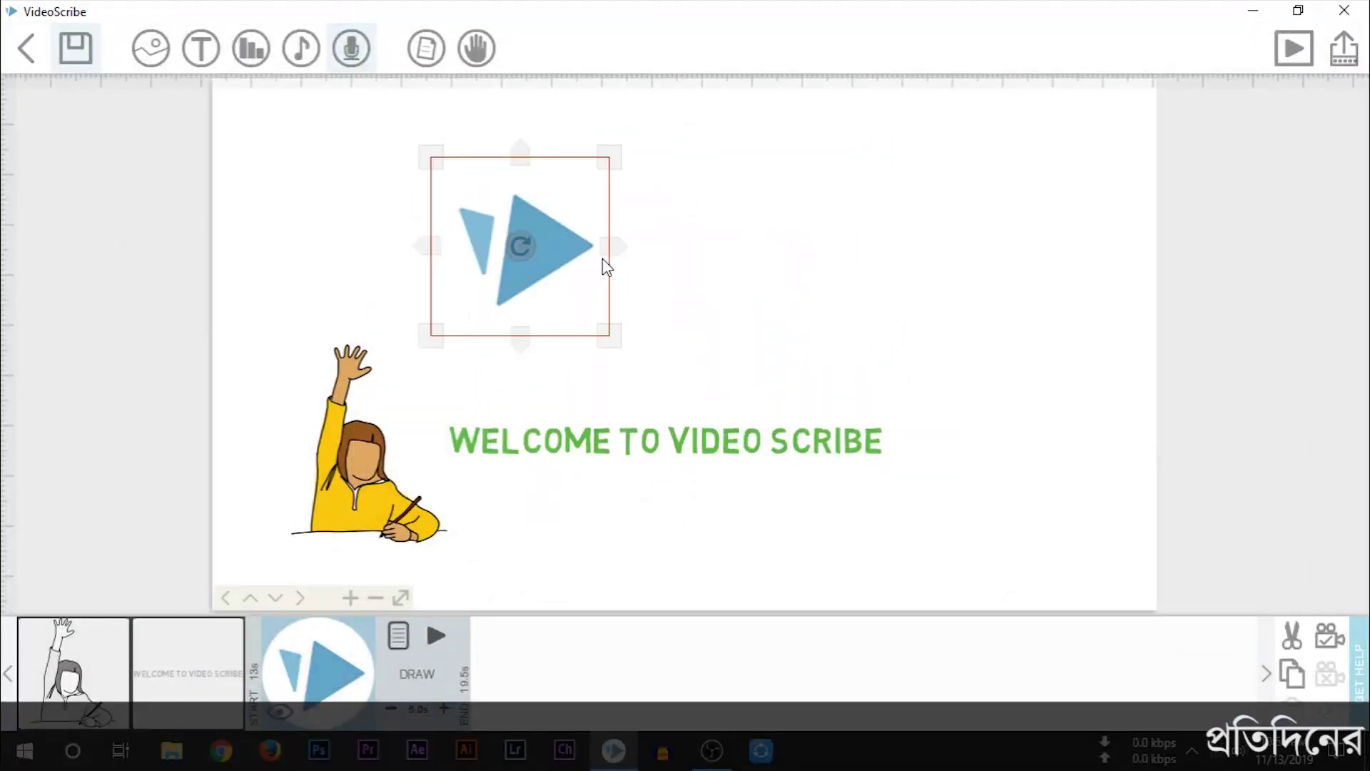
{"action": "left_click_drag", "start_coordinate": [616, 151], "coordinate": [605, 162]}
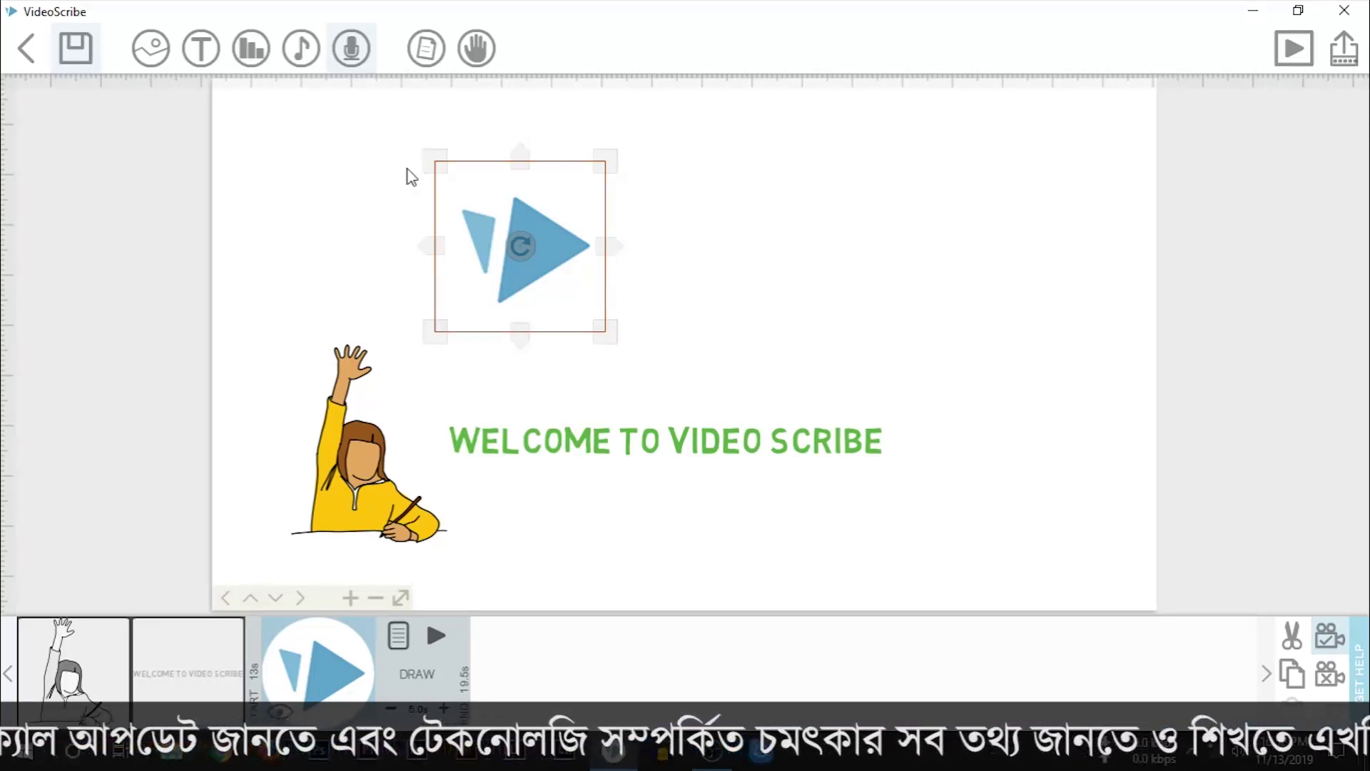
Add the text "hand animation" in blue and place it in the canvas's upper-right area
{"action": "left_click", "coordinate": [200, 49]}
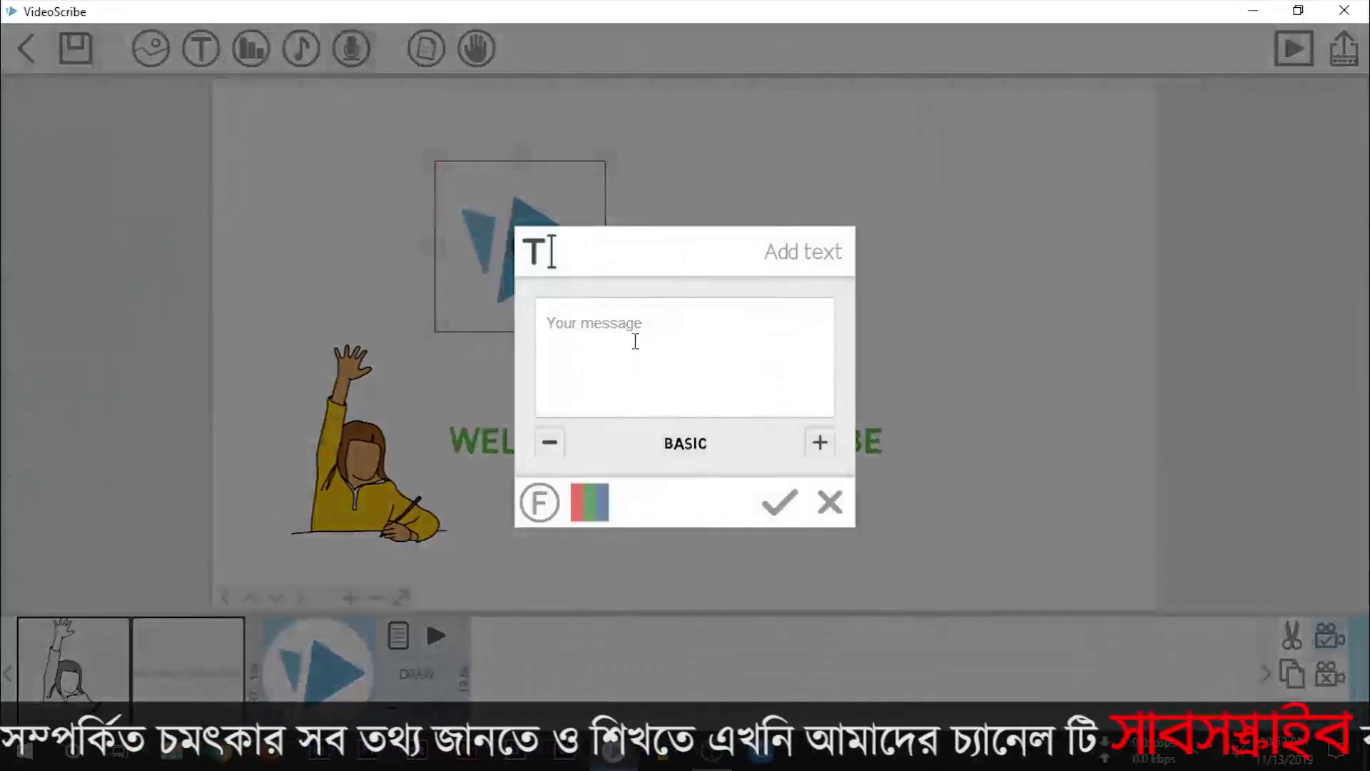
{"action": "left_click", "coordinate": [635, 341]}
{"action": "type", "text": "hand animation"}
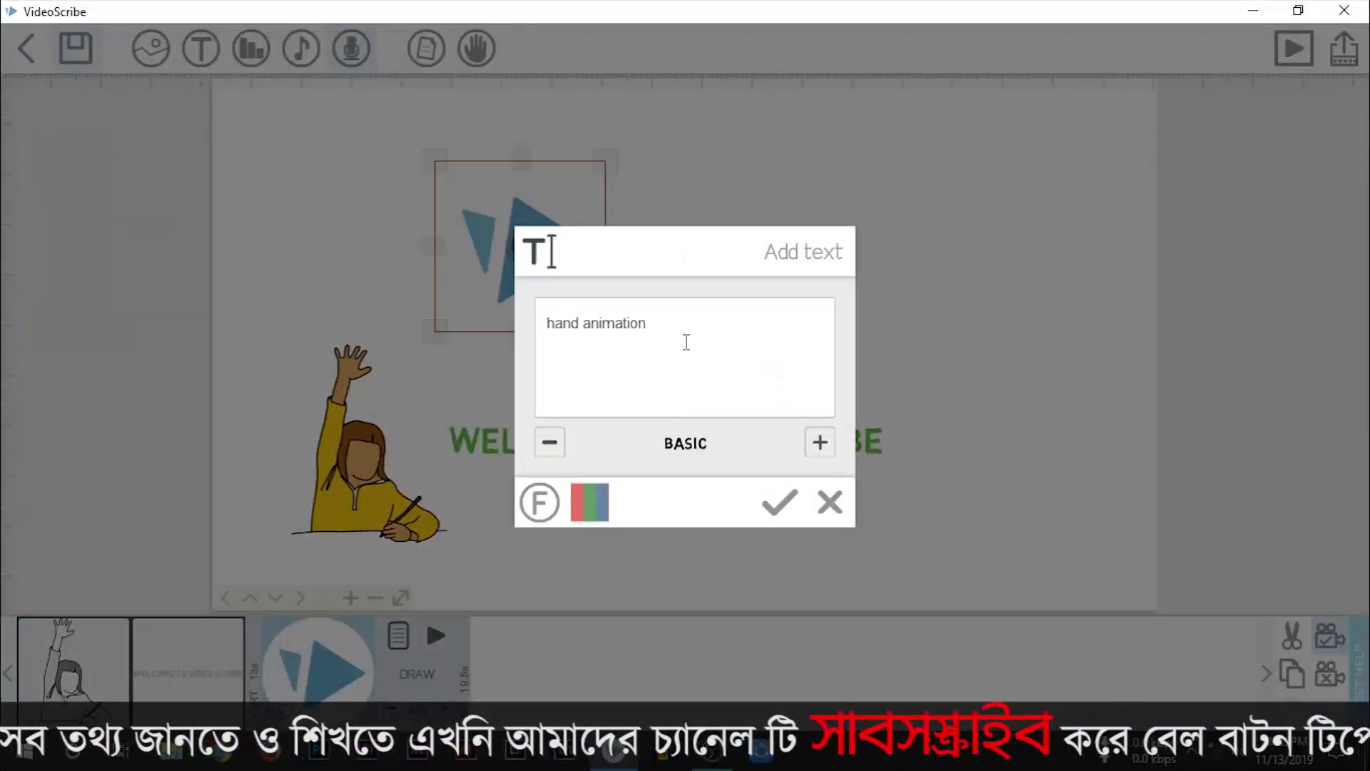
{"action": "left_click", "coordinate": [590, 502]}
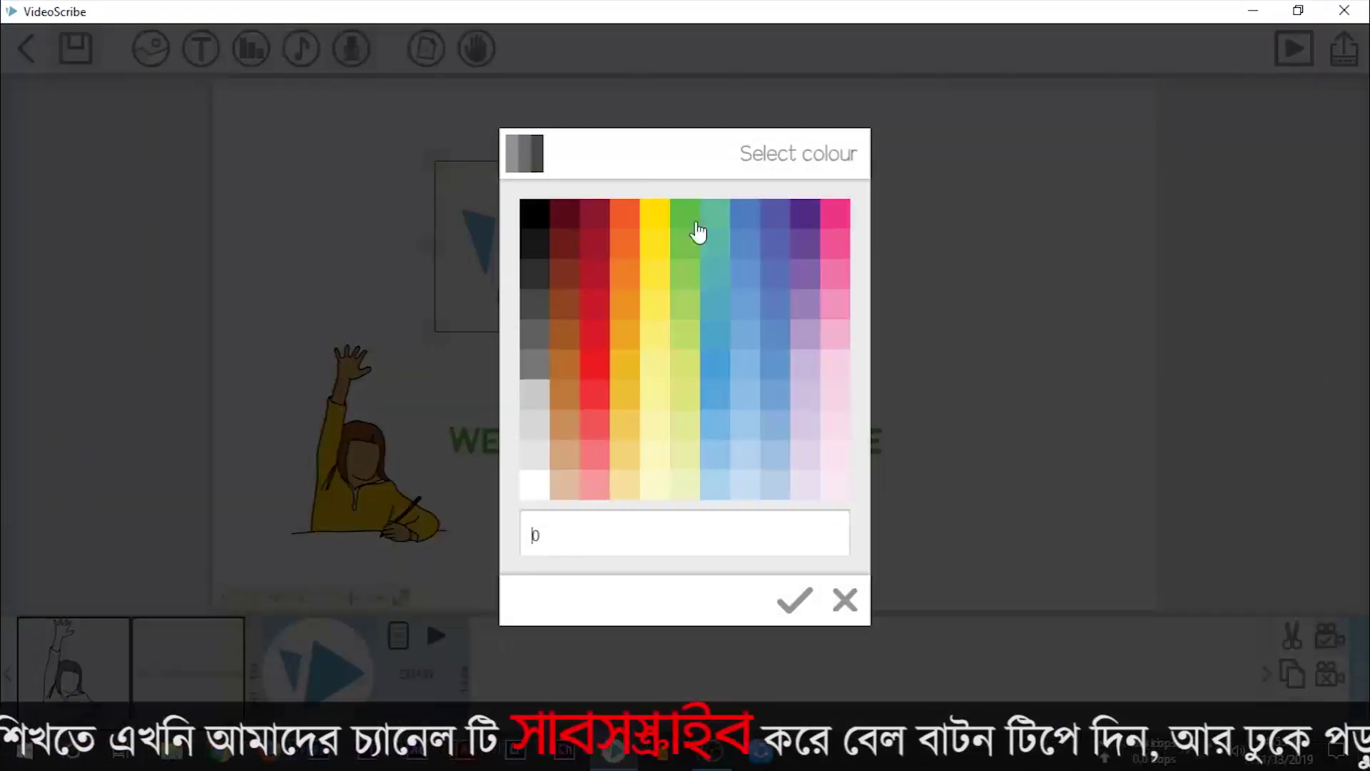
{"action": "left_click", "coordinate": [746, 228]}
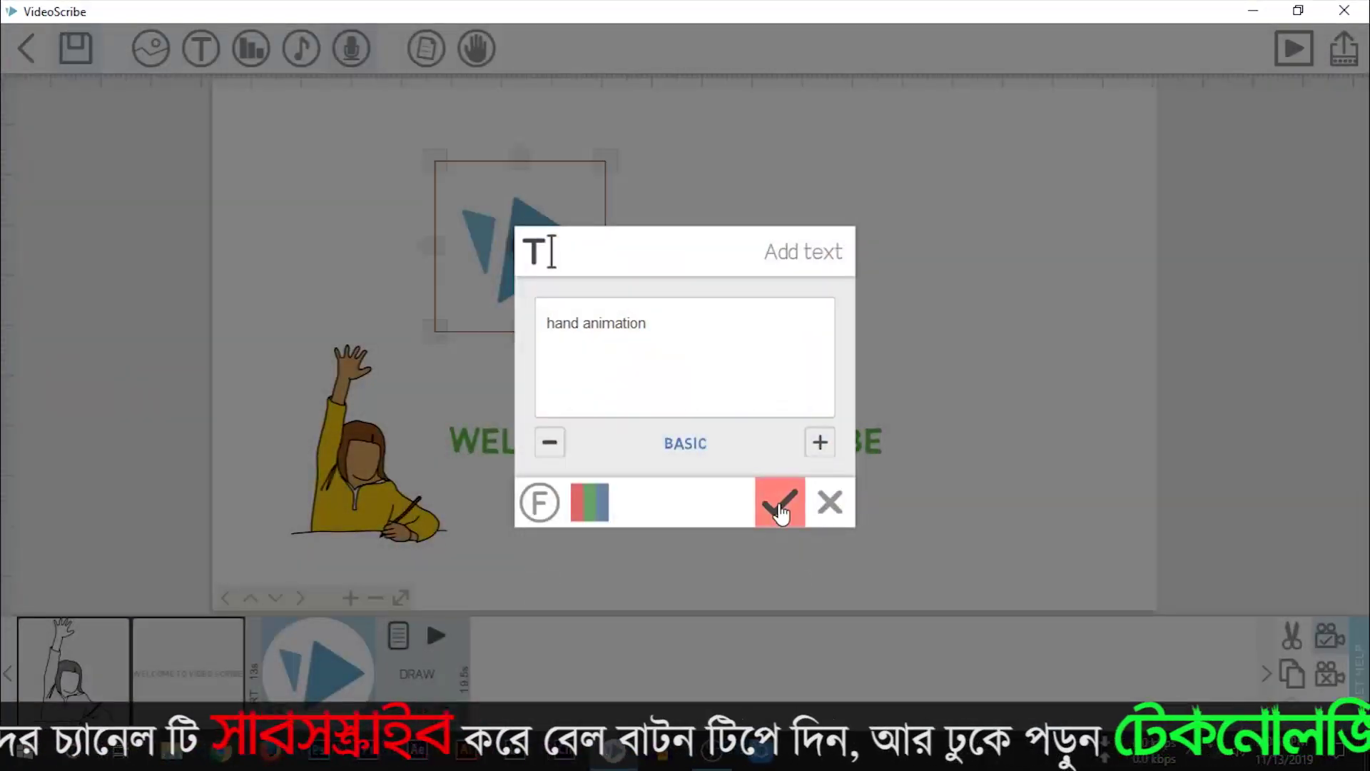
{"action": "left_click", "coordinate": [782, 501]}
{"action": "left_click_drag", "start_coordinate": [717, 361], "coordinate": [924, 194]}
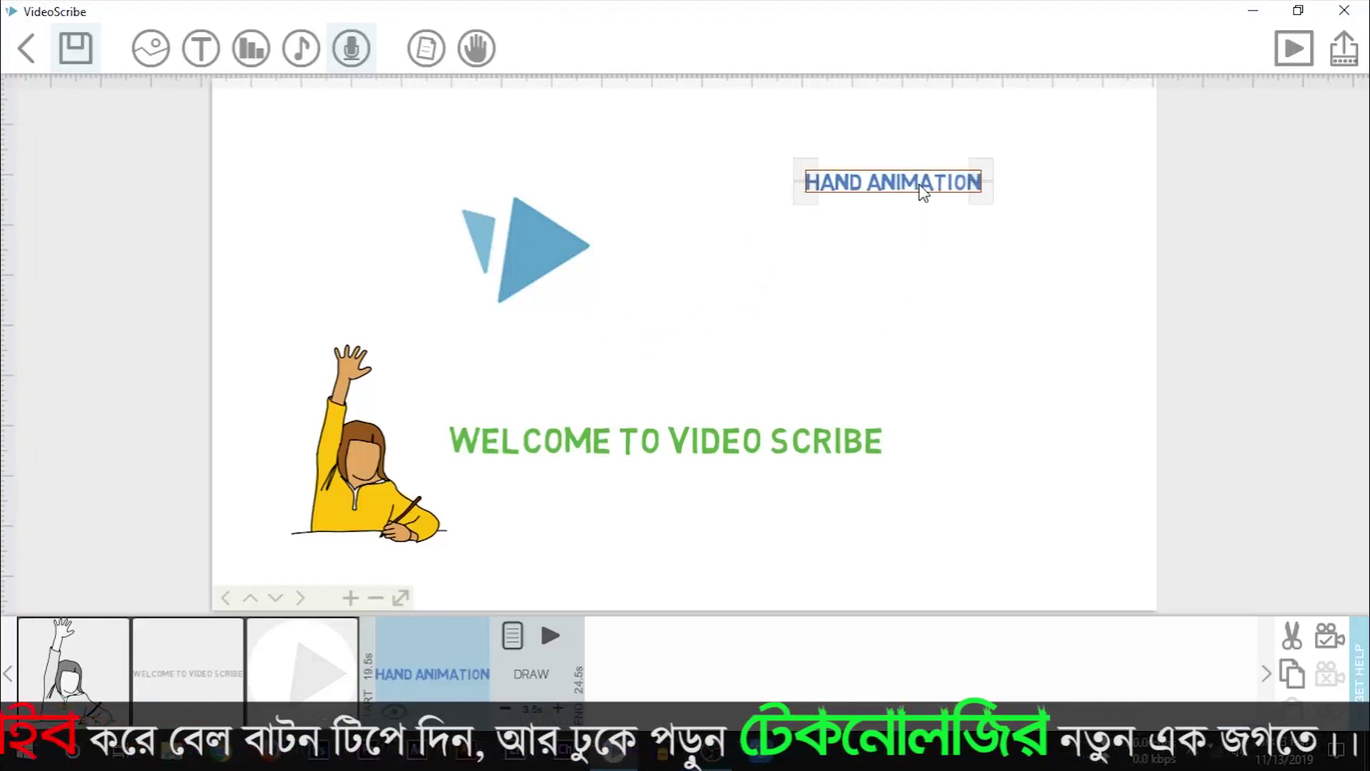
Add the text "moves in animation" in orange and place it directly below the "hand animation" text
{"action": "left_click", "coordinate": [200, 48]}
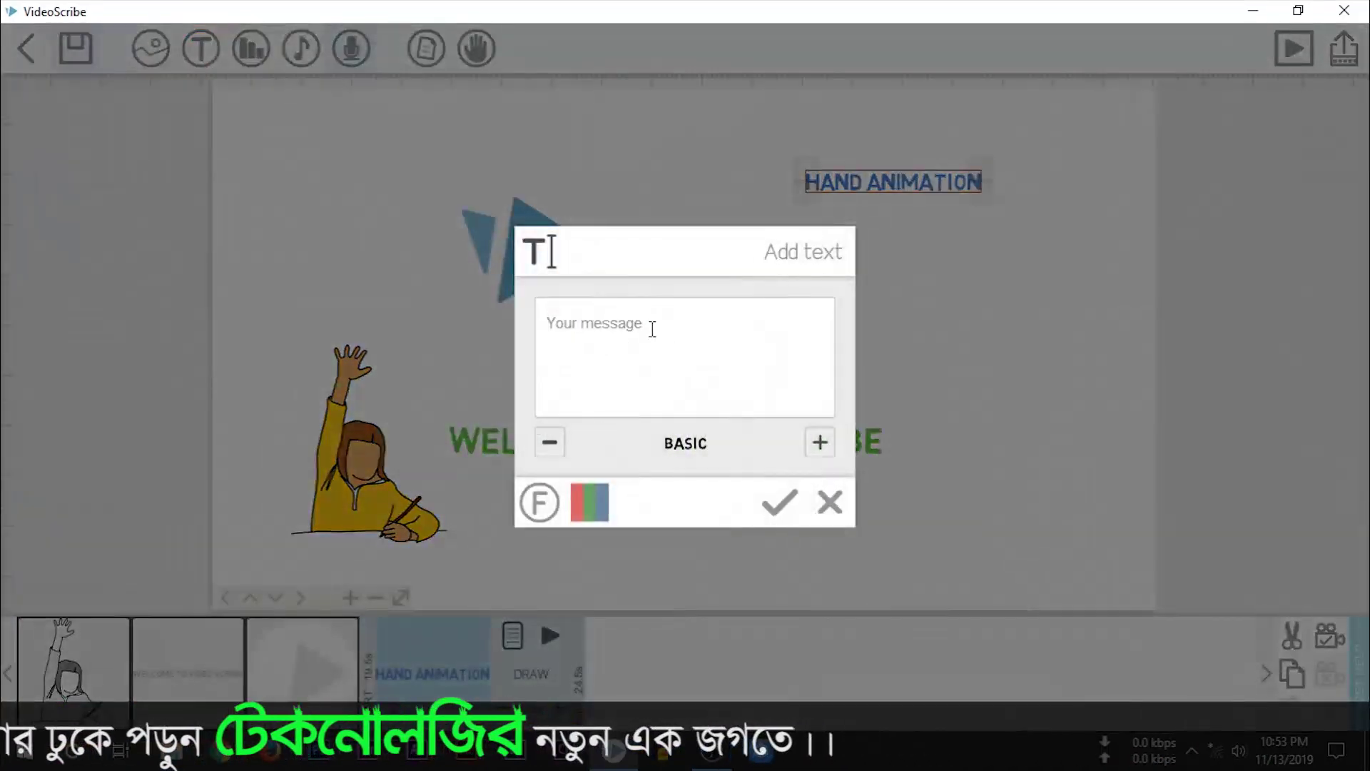
{"action": "left_click", "coordinate": [649, 327]}
{"action": "type", "text": "moves in animation"}
{"action": "left_click", "coordinate": [590, 503]}
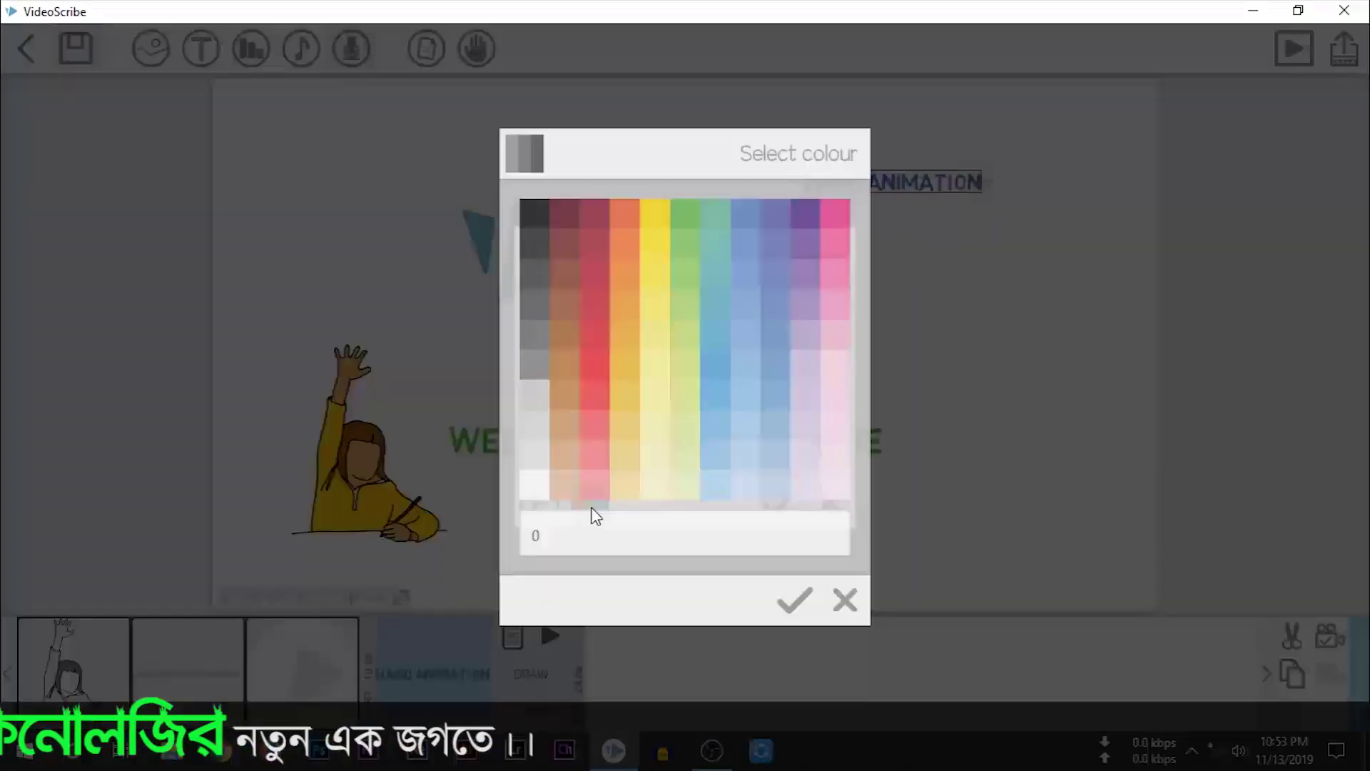
{"action": "left_click", "coordinate": [626, 237]}
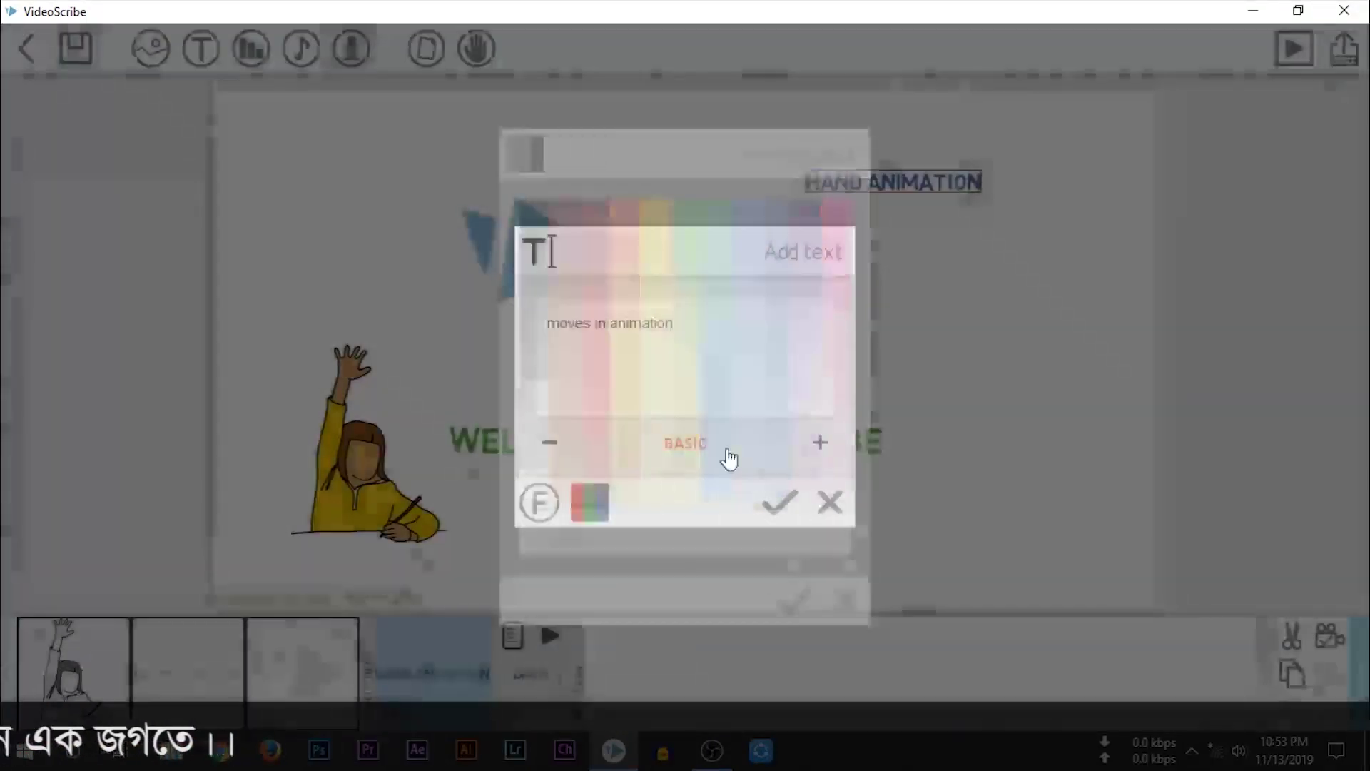
{"action": "left_click", "coordinate": [778, 505]}
{"action": "left_click_drag", "start_coordinate": [685, 358], "coordinate": [913, 237]}
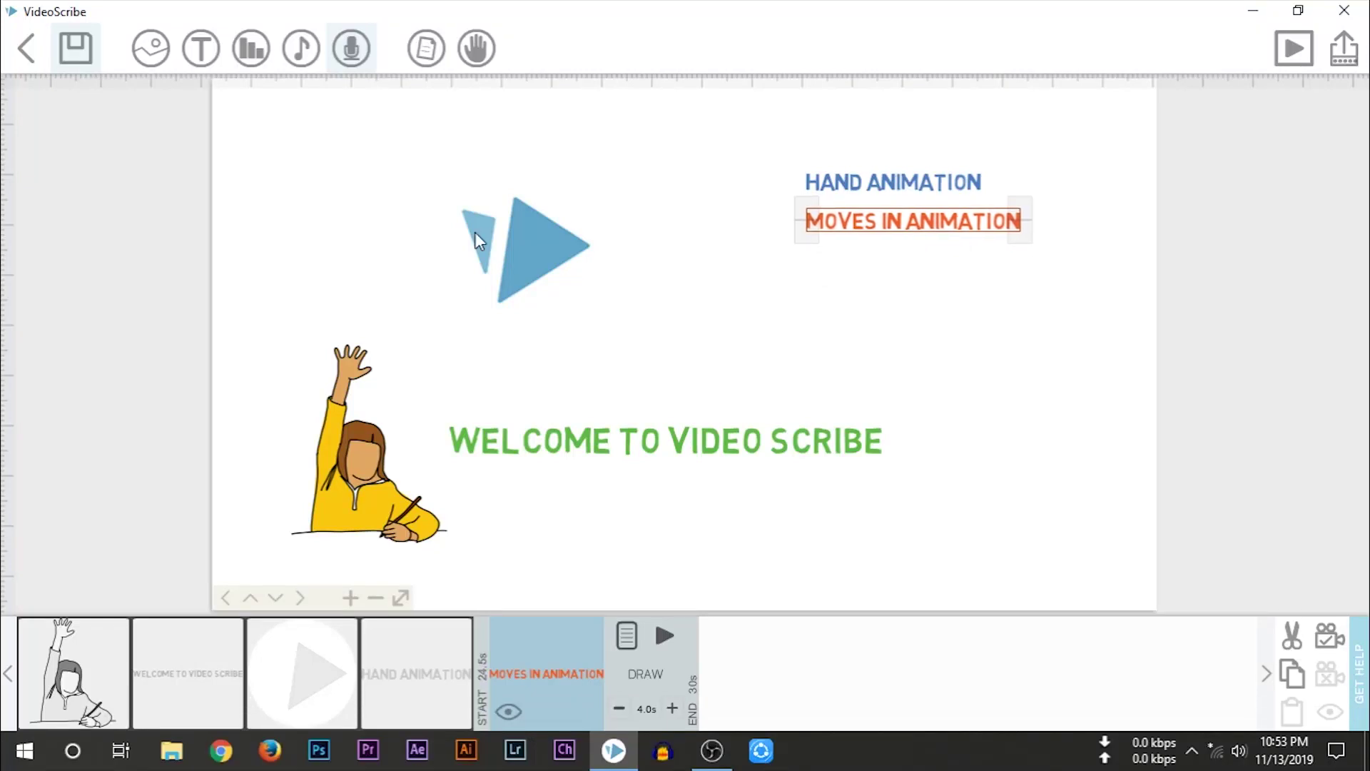
Add the text "morph animation" in red and place it directly below the "moves in animation" text
{"action": "left_click", "coordinate": [202, 56]}
{"action": "type", "text": "morph animation"}
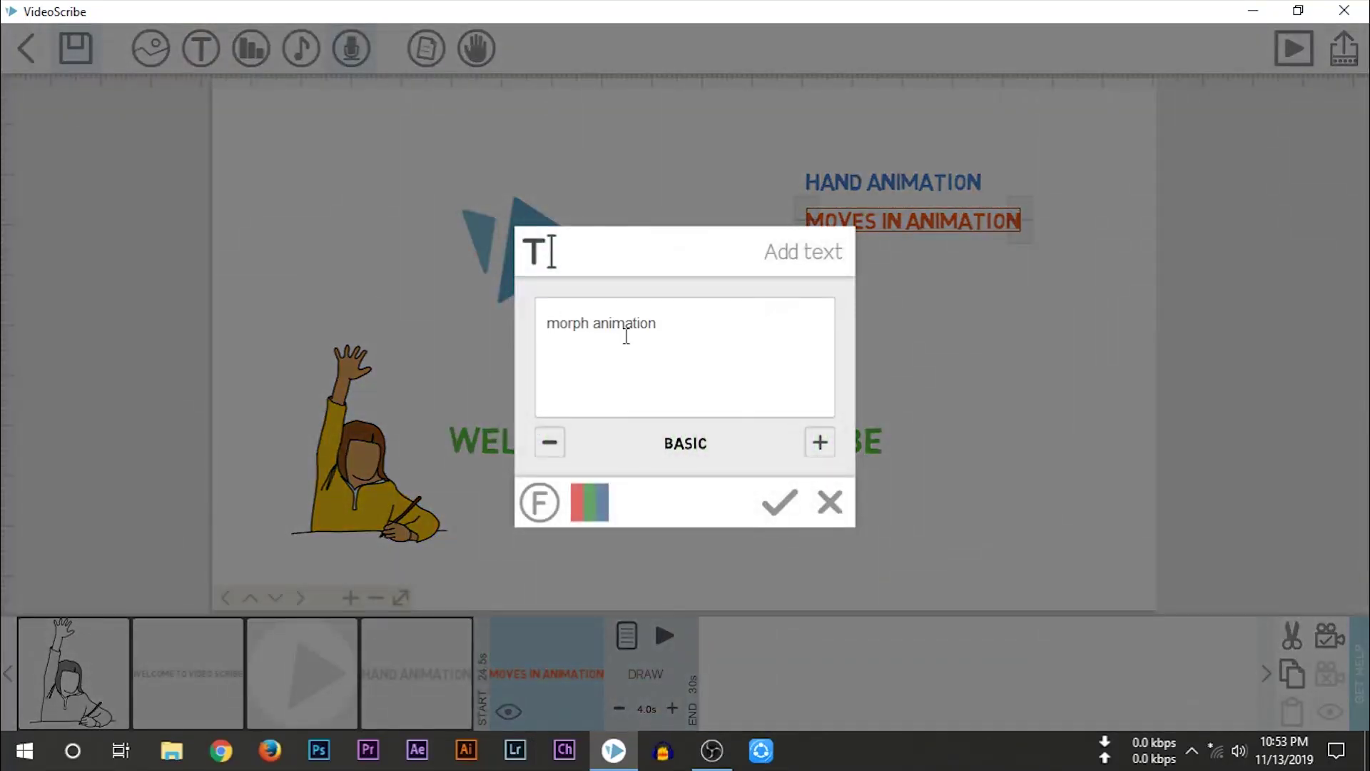
{"action": "left_click", "coordinate": [586, 504]}
{"action": "left_click", "coordinate": [600, 383]}
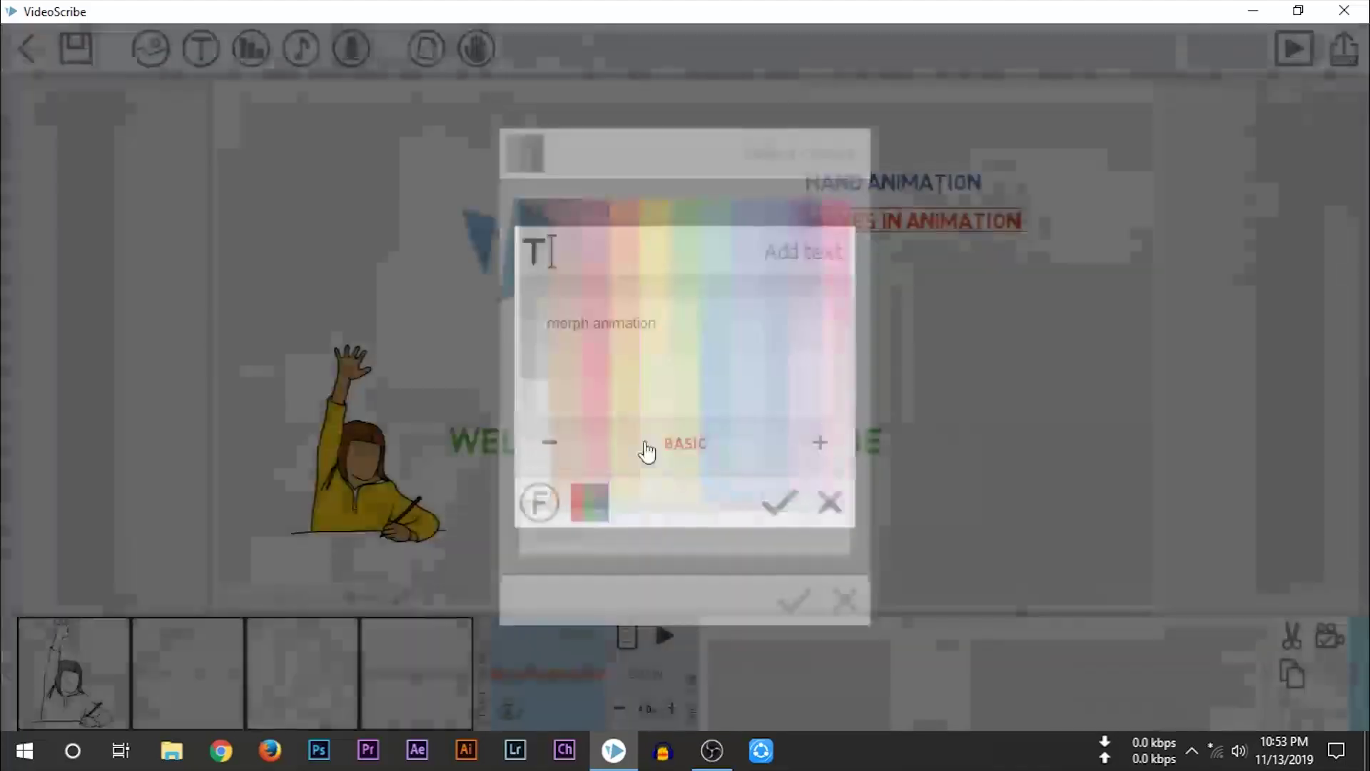
{"action": "left_click", "coordinate": [779, 507]}
{"action": "left_click_drag", "start_coordinate": [740, 421], "coordinate": [921, 266]}
Set the camera position for the hand animation, moves in animation and morph animation texts in turn
{"action": "left_click", "coordinate": [915, 187]}
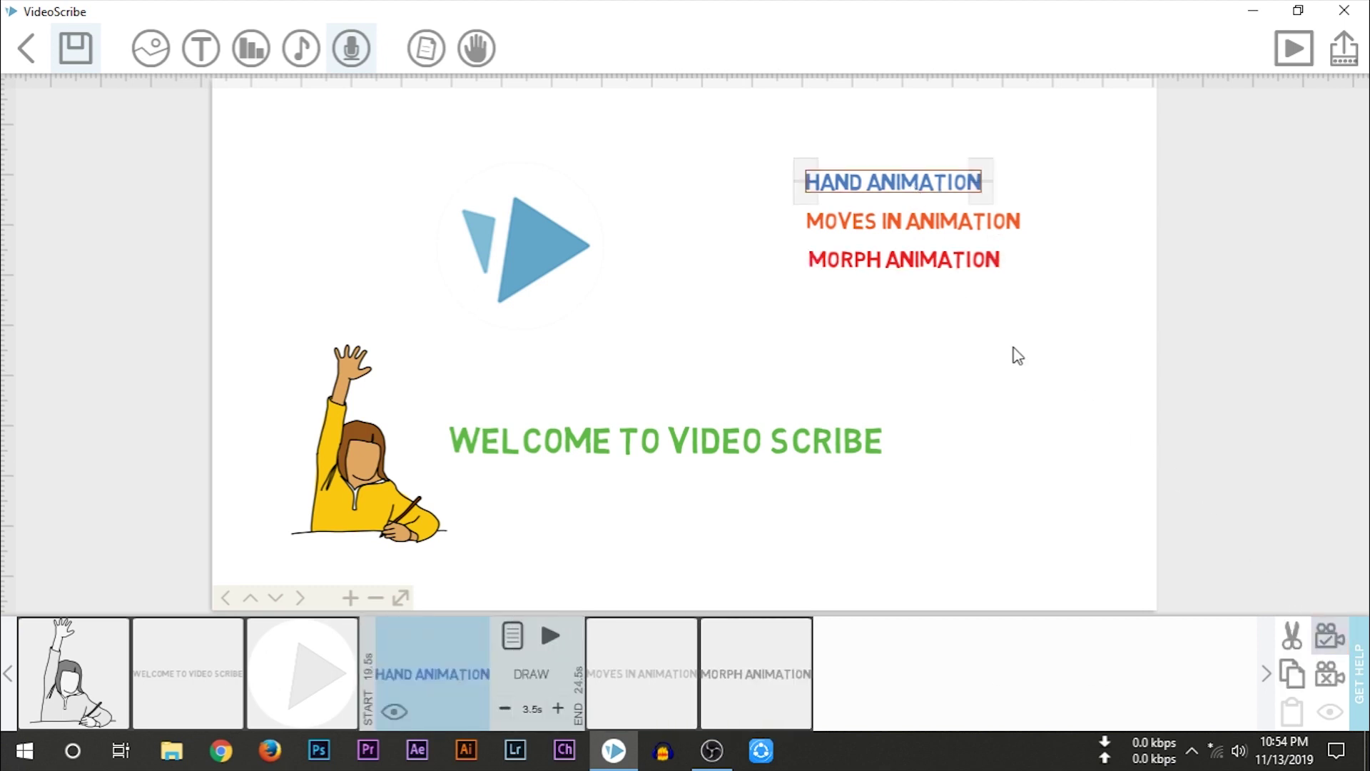
{"action": "left_click", "coordinate": [930, 218]}
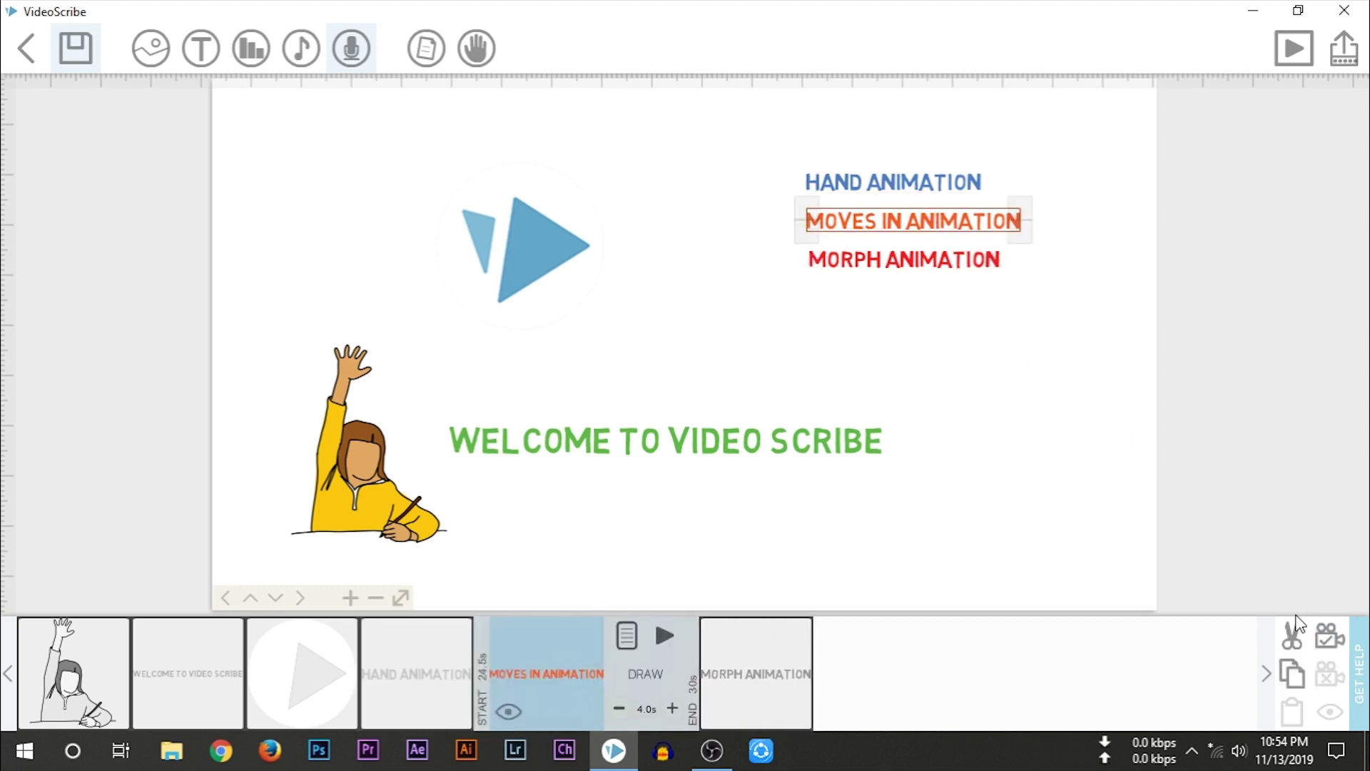
{"action": "left_click", "coordinate": [931, 275]}
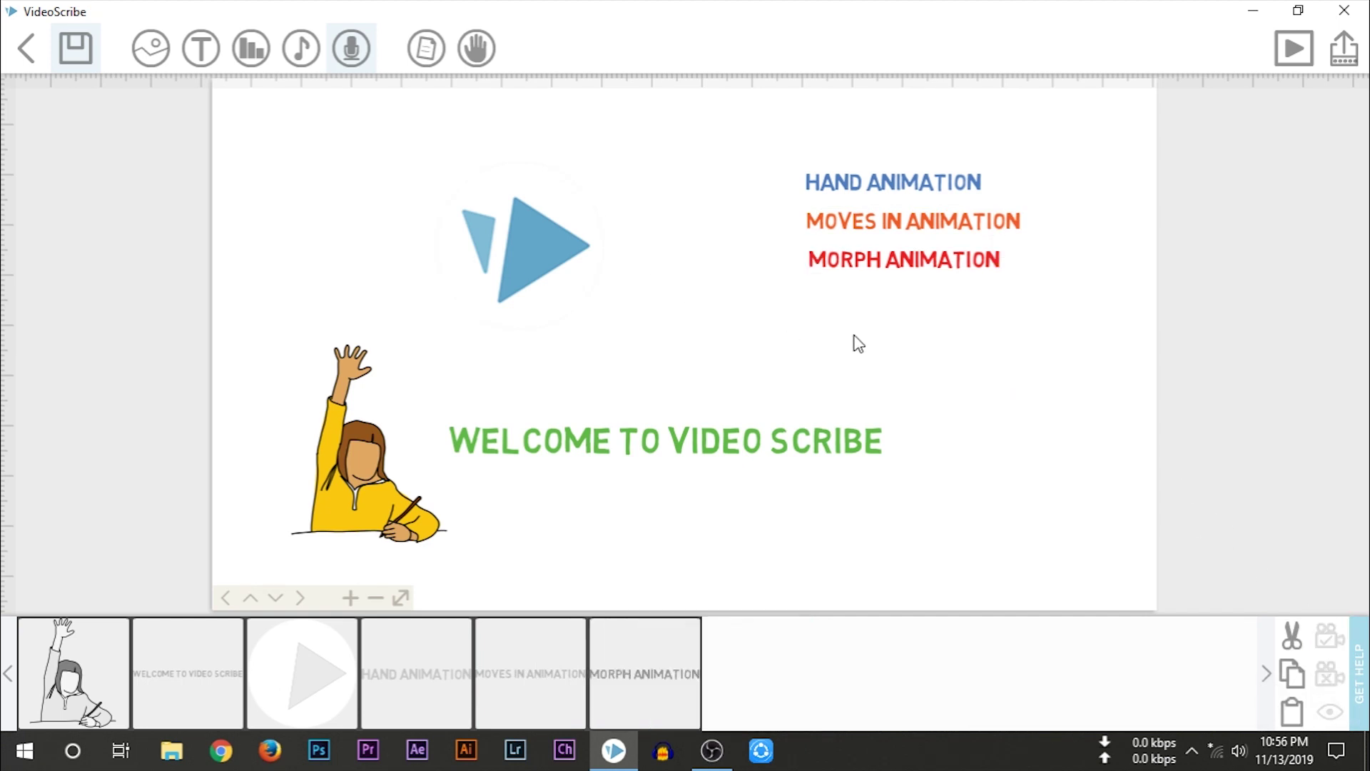
Set the raised-hand girl image's animate time to 1.0 s and its transition time to 0.5 s
{"action": "left_click", "coordinate": [78, 674]}
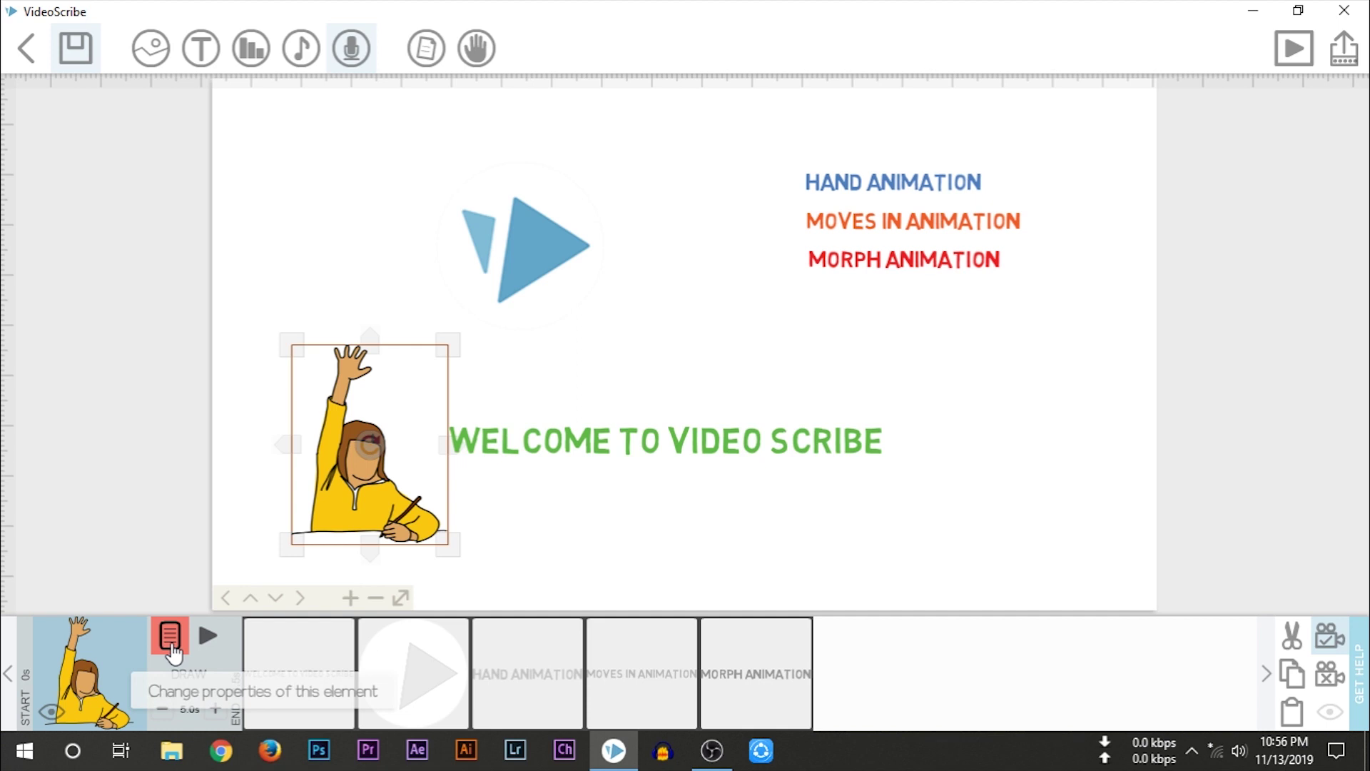
{"action": "left_click", "coordinate": [170, 635]}
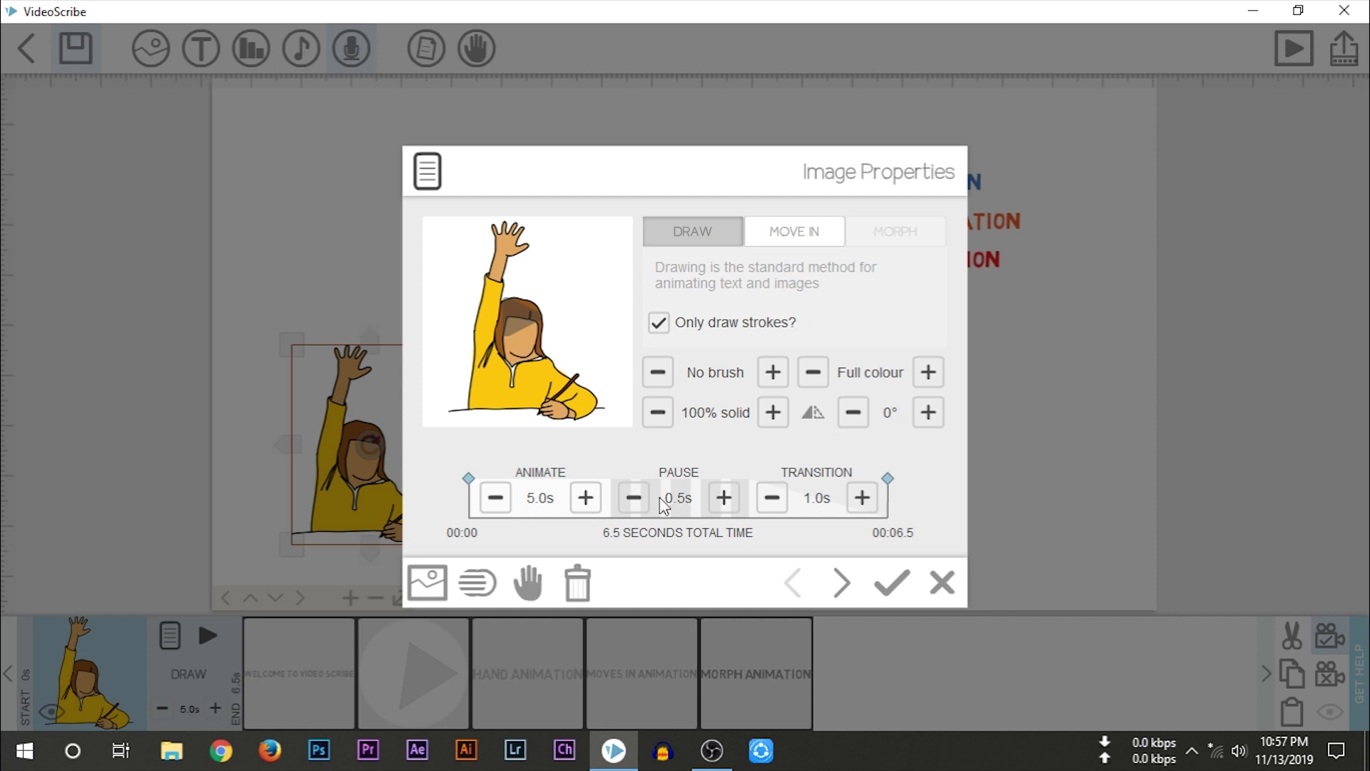
{"action": "left_click", "coordinate": [494, 499]}
{"action": "left_click", "coordinate": [494, 499]}
{"action": "left_click", "coordinate": [494, 498]}
{"action": "left_click", "coordinate": [494, 499]}
{"action": "left_click", "coordinate": [772, 500]}
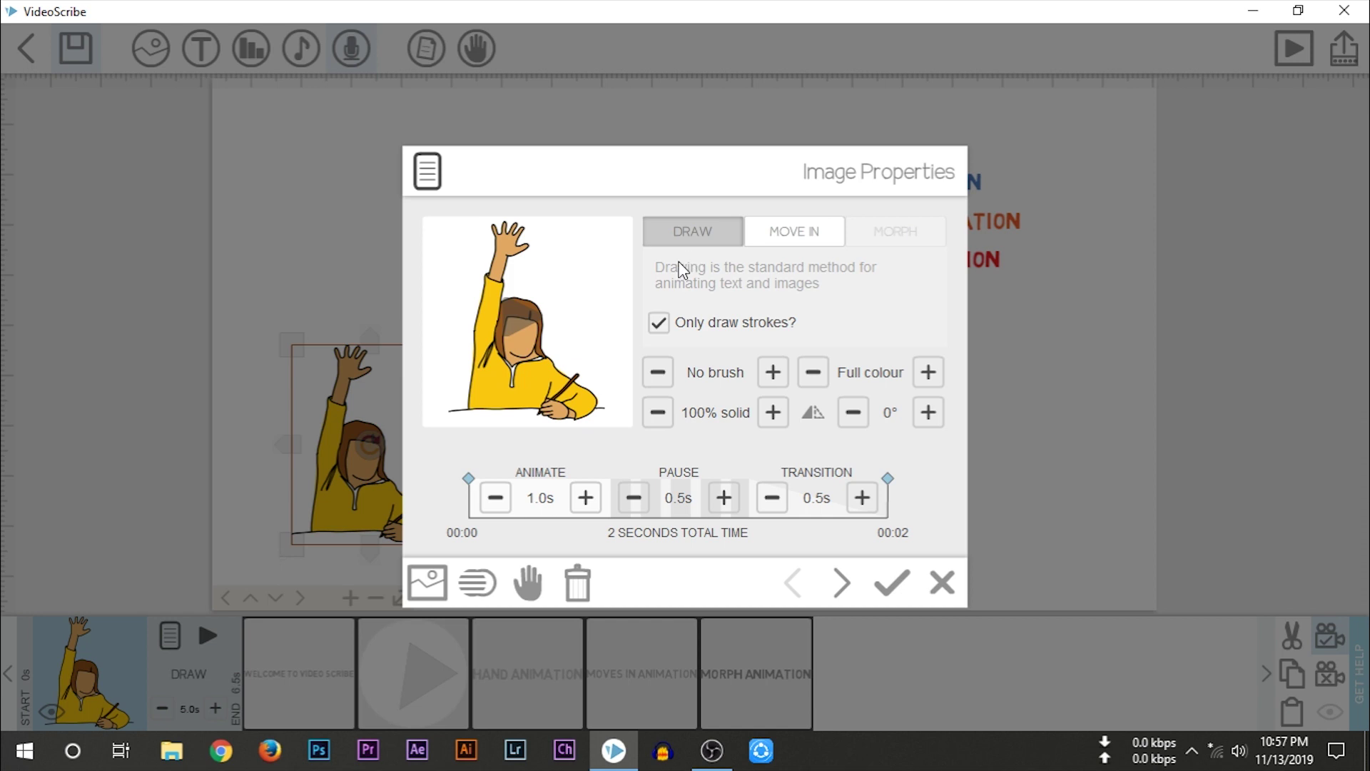
Make the girl image move in from the lower-left corner with no hand, and preview its animation
{"action": "left_click", "coordinate": [801, 243]}
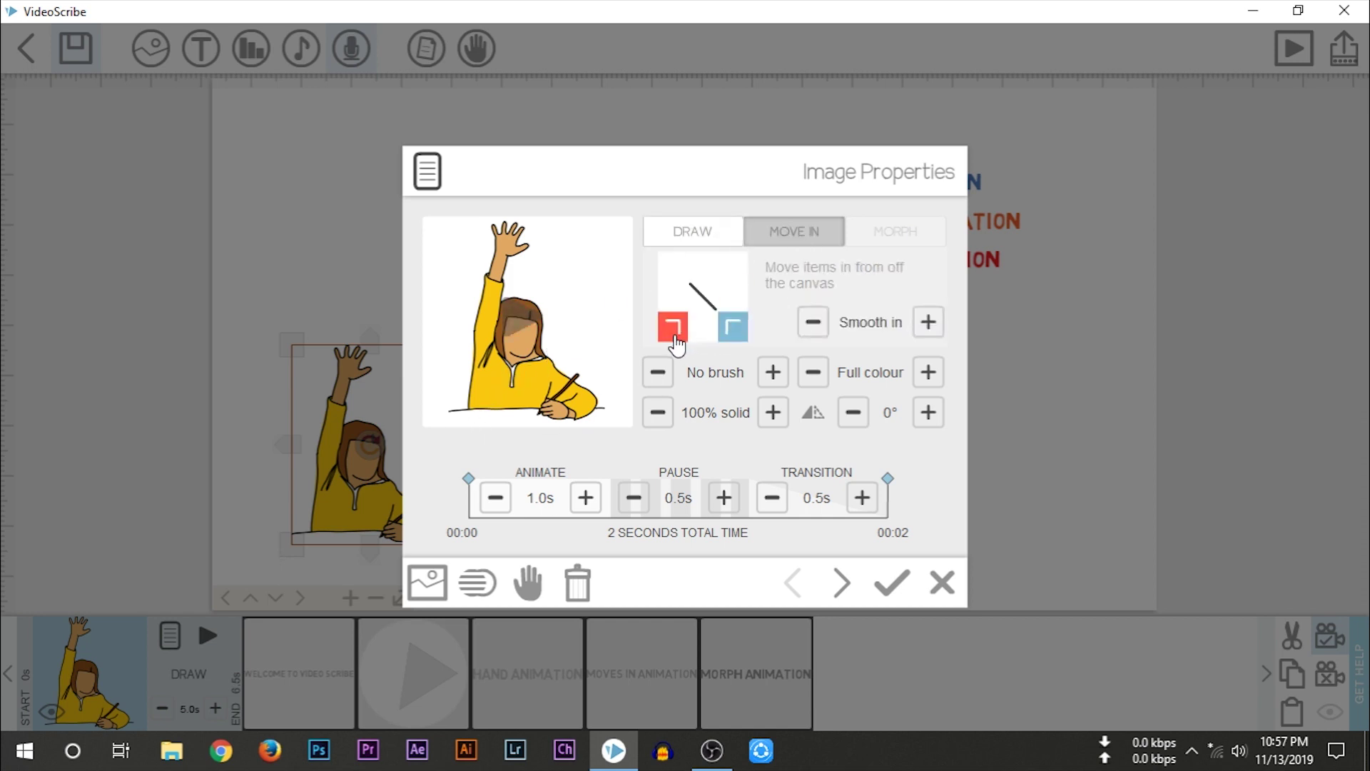
{"action": "left_click", "coordinate": [674, 335]}
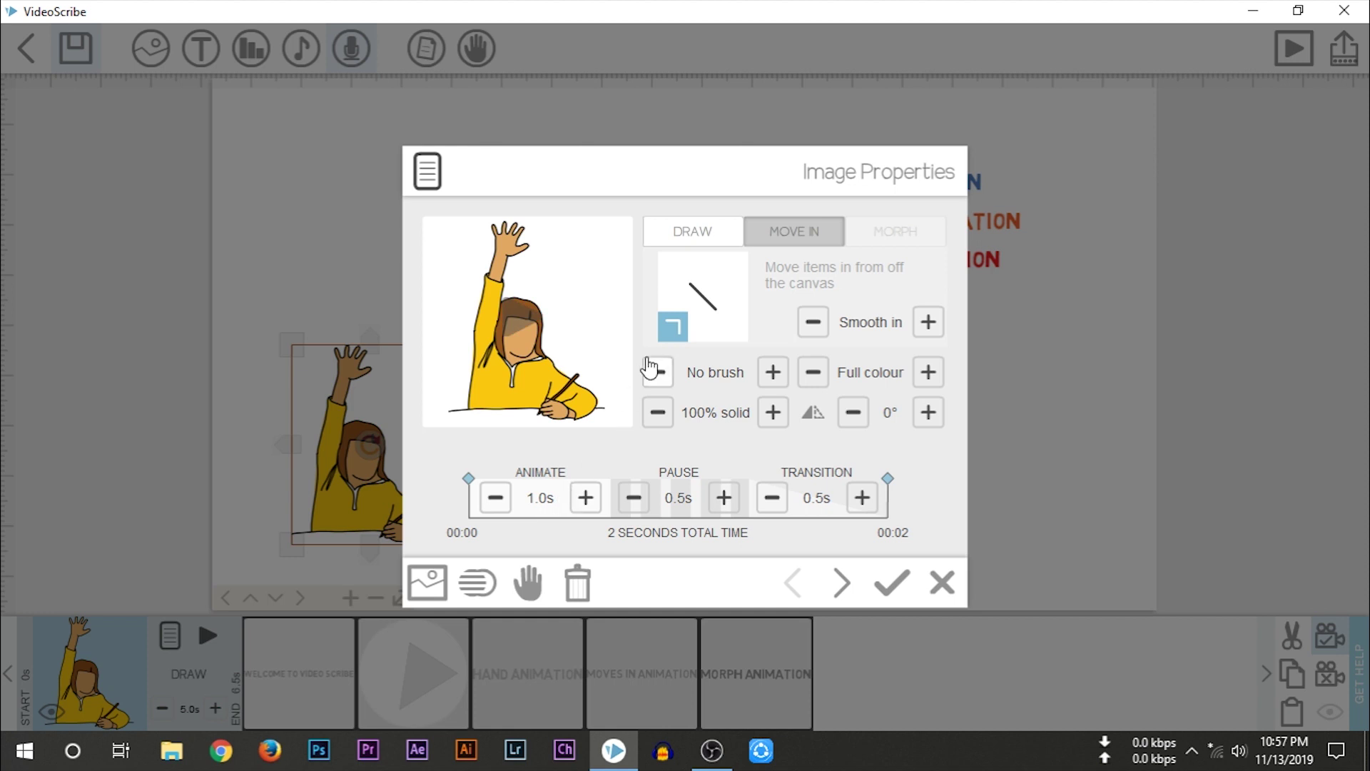
{"action": "left_click", "coordinate": [532, 578]}
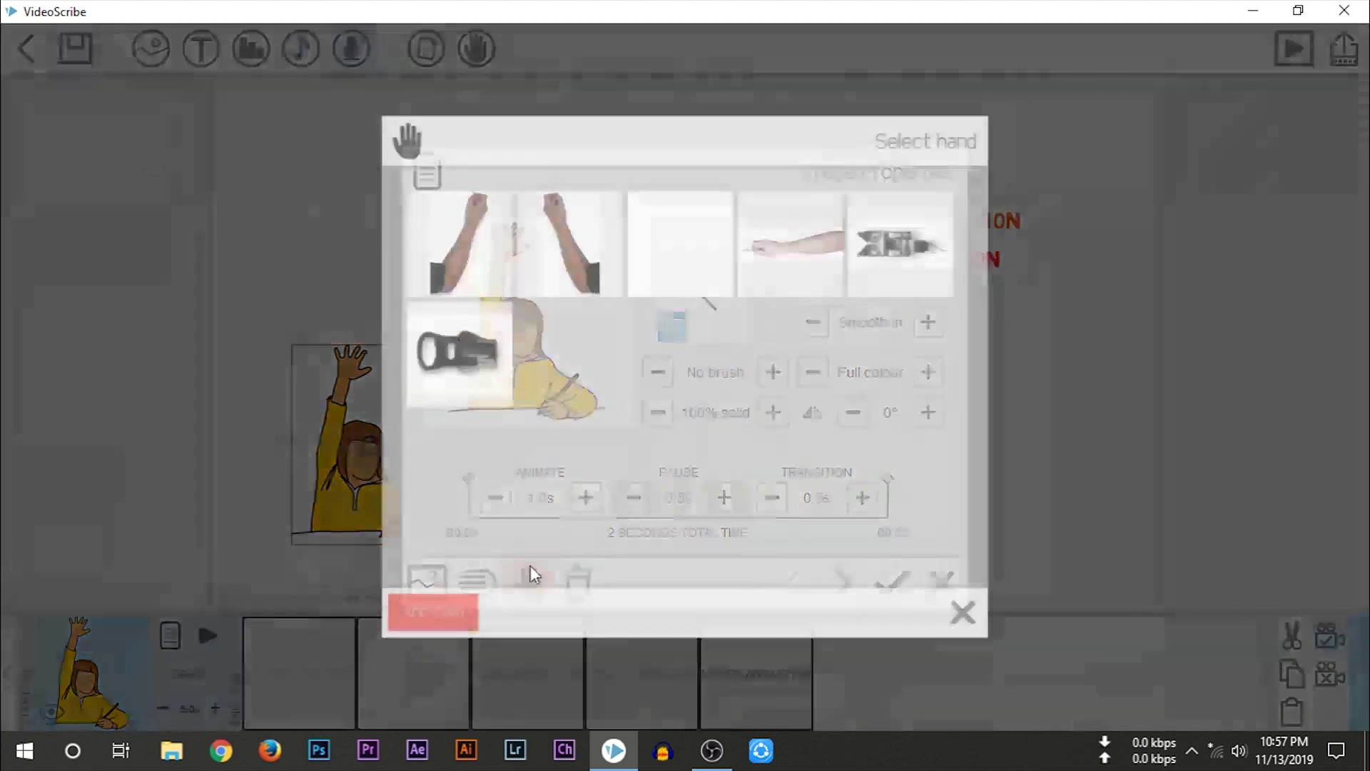
{"action": "left_click", "coordinate": [696, 254]}
{"action": "left_click", "coordinate": [927, 590]}
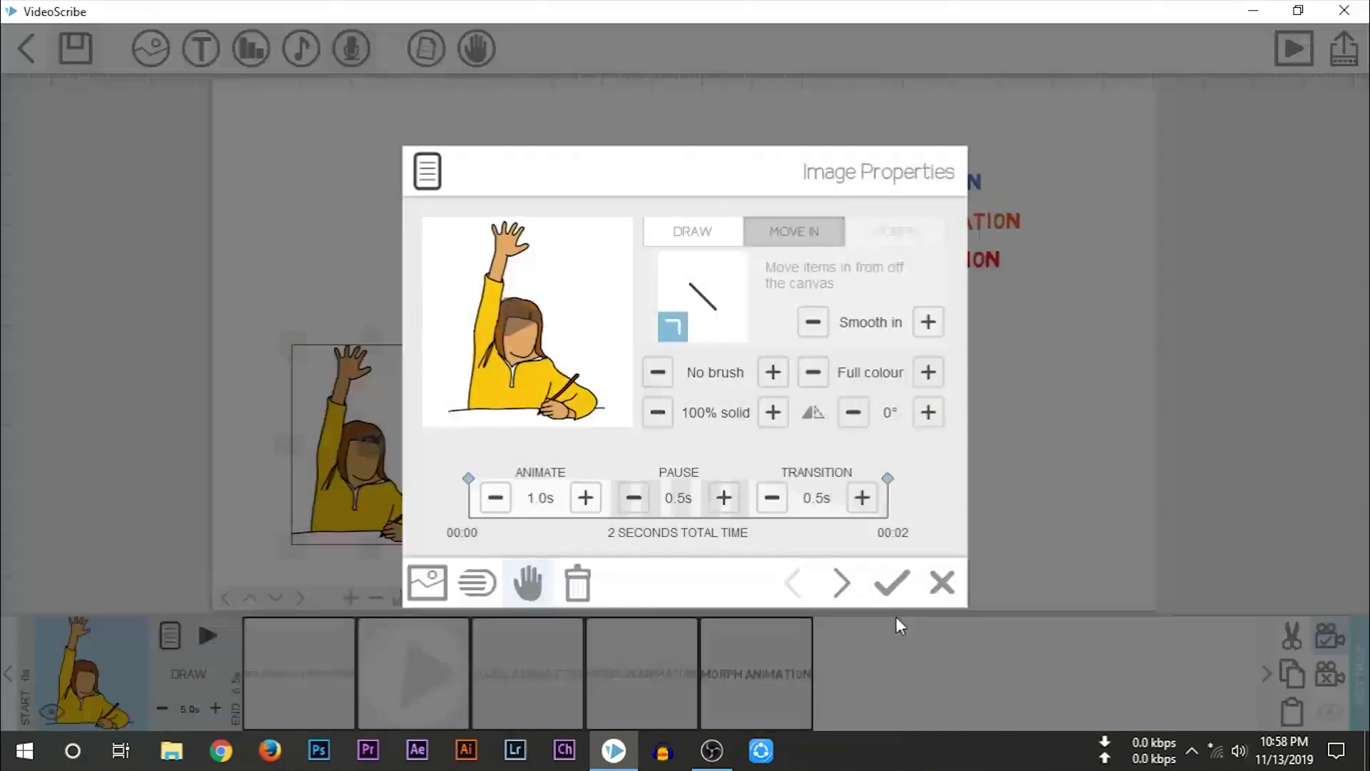
{"action": "left_click", "coordinate": [891, 583]}
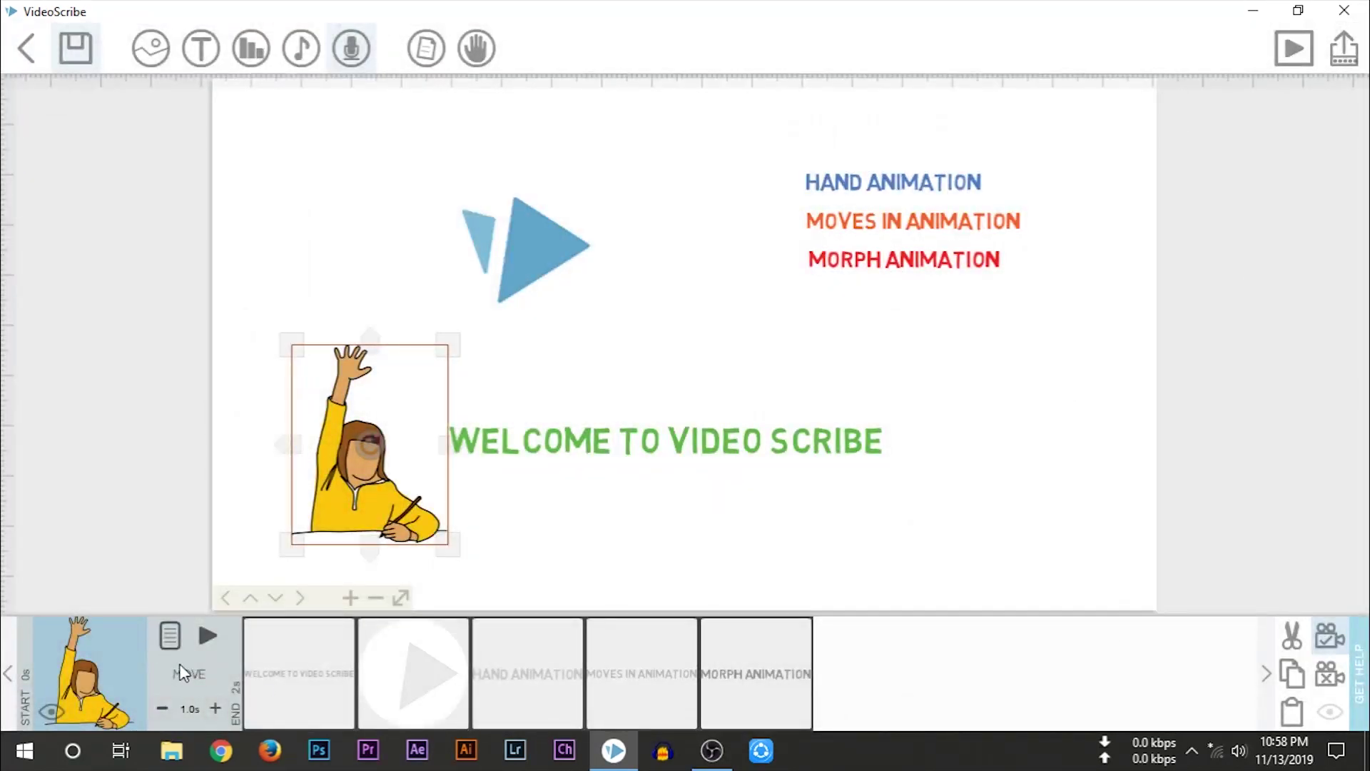
{"action": "left_click", "coordinate": [208, 637]}
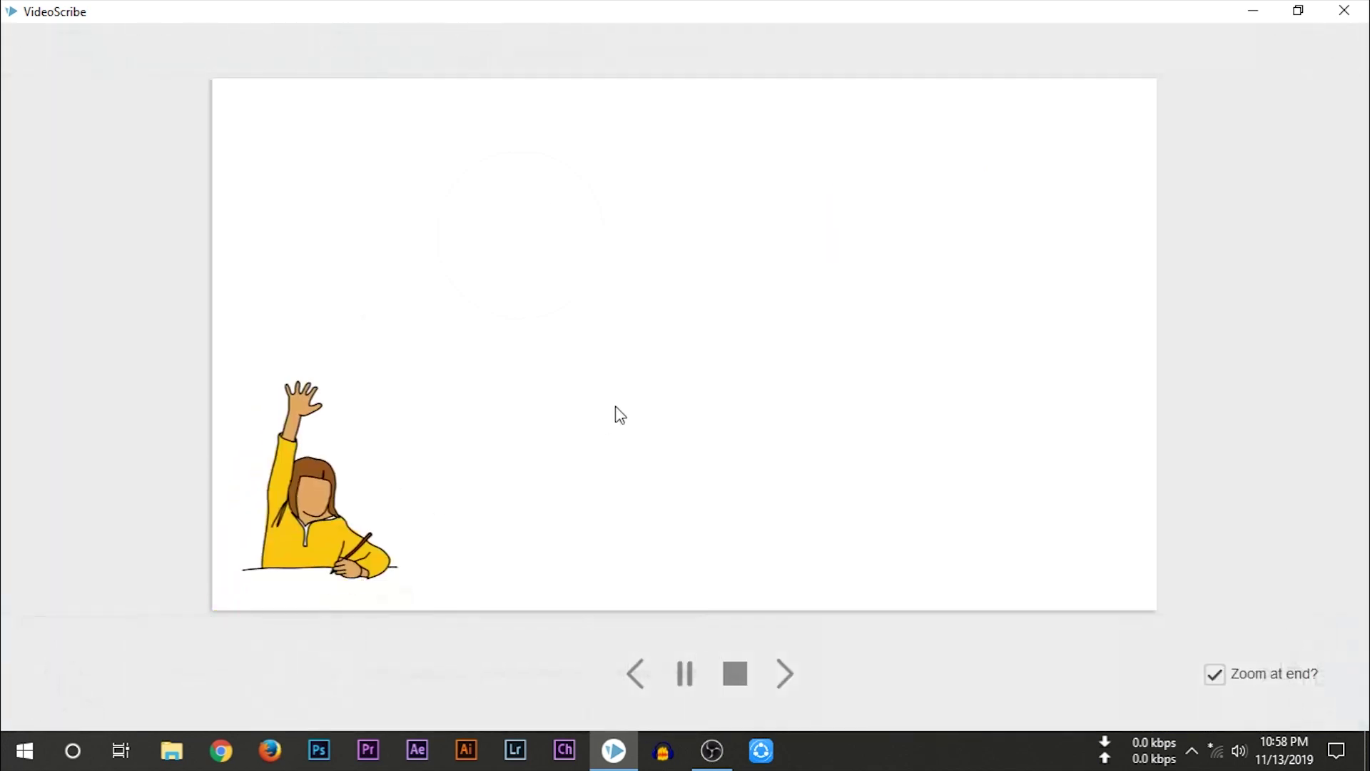
{"action": "left_click", "coordinate": [733, 669]}
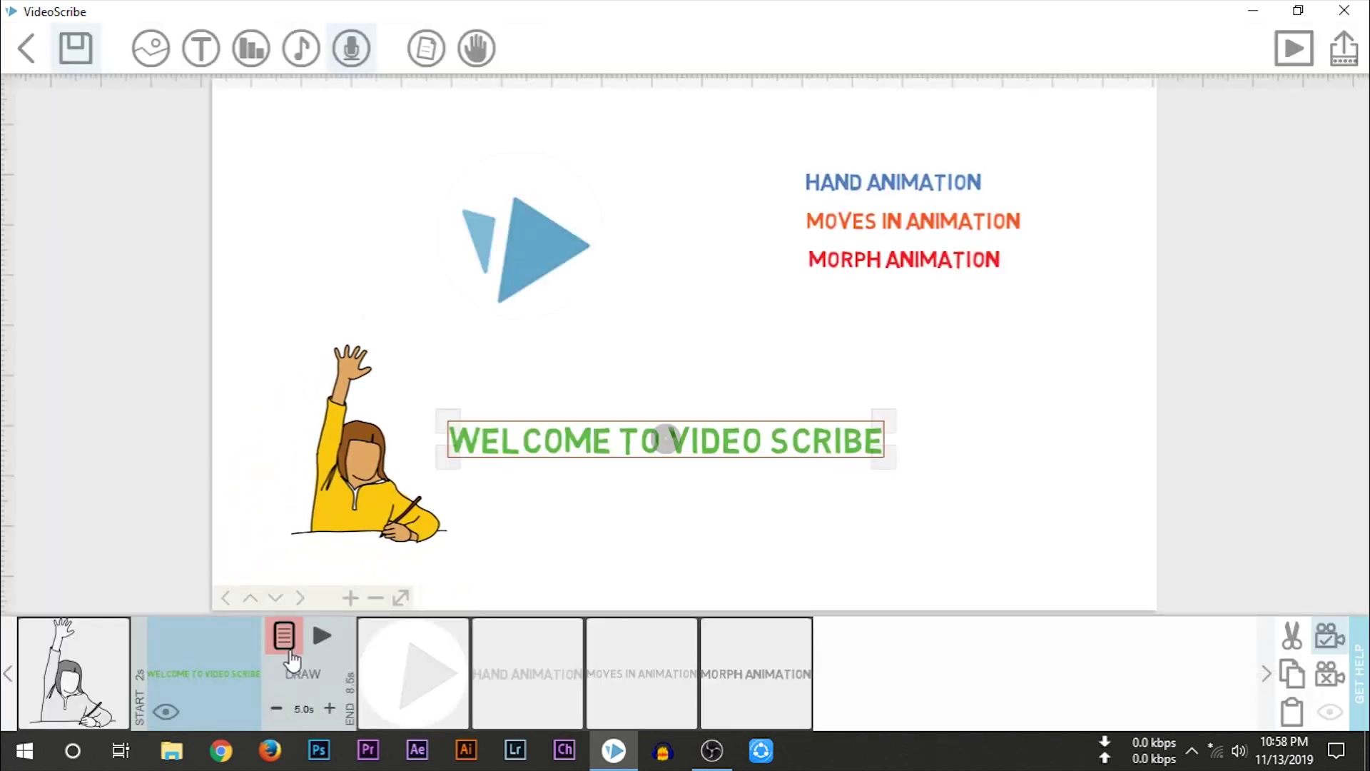
Set the "Welcome to Video Scribe" text's animate time to 1.0 s, pause to 1.0 s and transition to 0.5 s
{"action": "left_click", "coordinate": [288, 649]}
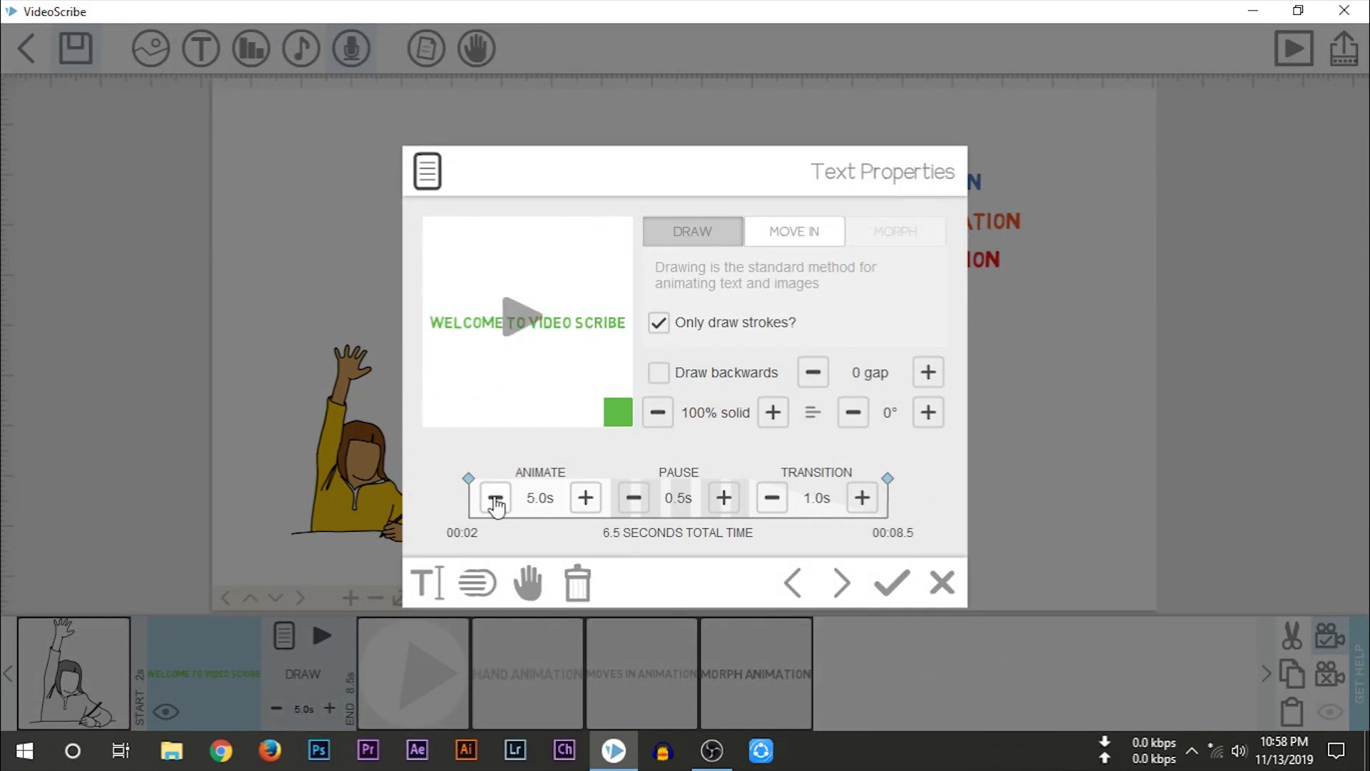
{"action": "left_click", "coordinate": [496, 498]}
{"action": "left_click", "coordinate": [495, 498]}
{"action": "left_click", "coordinate": [495, 497]}
{"action": "left_click", "coordinate": [495, 497]}
{"action": "left_click", "coordinate": [495, 498]}
{"action": "left_click", "coordinate": [495, 498]}
{"action": "left_click", "coordinate": [495, 498]}
{"action": "left_click", "coordinate": [495, 497]}
{"action": "left_click", "coordinate": [722, 499]}
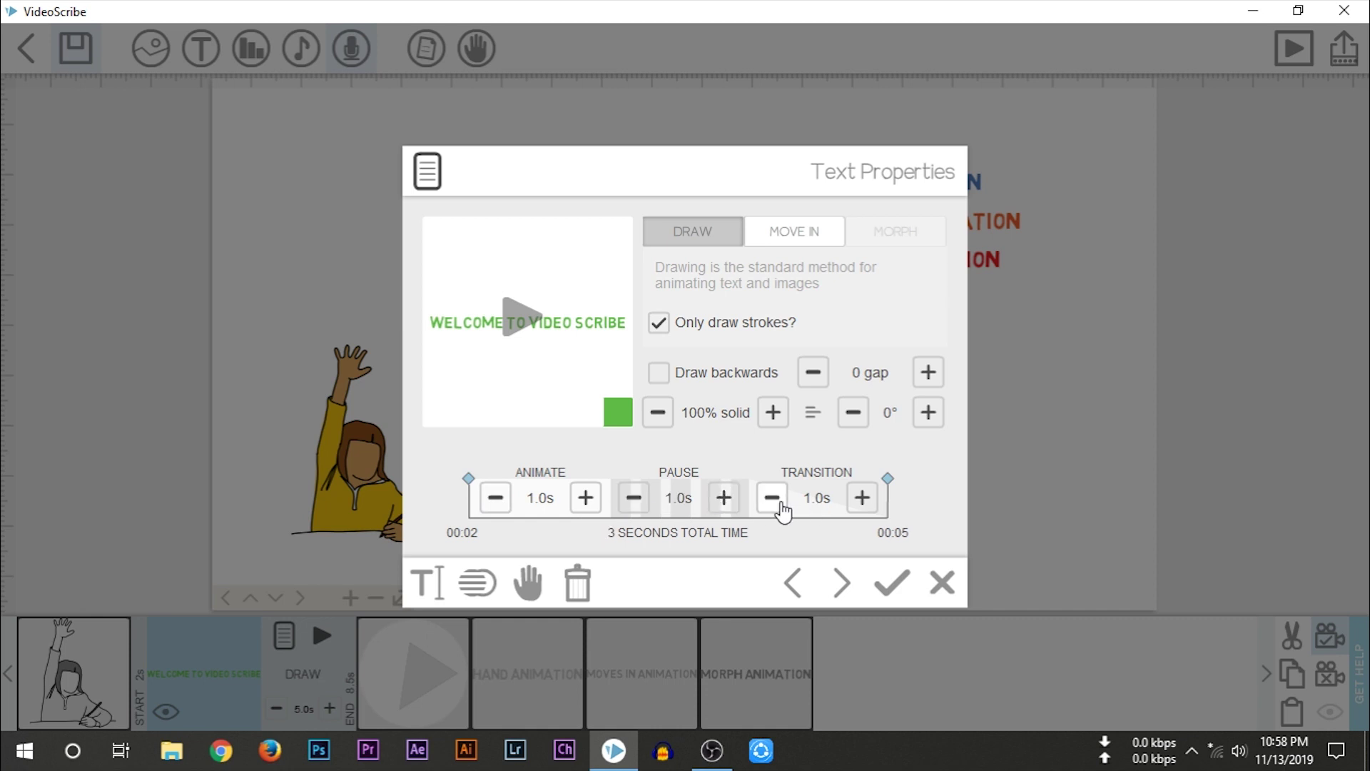
{"action": "left_click", "coordinate": [781, 505]}
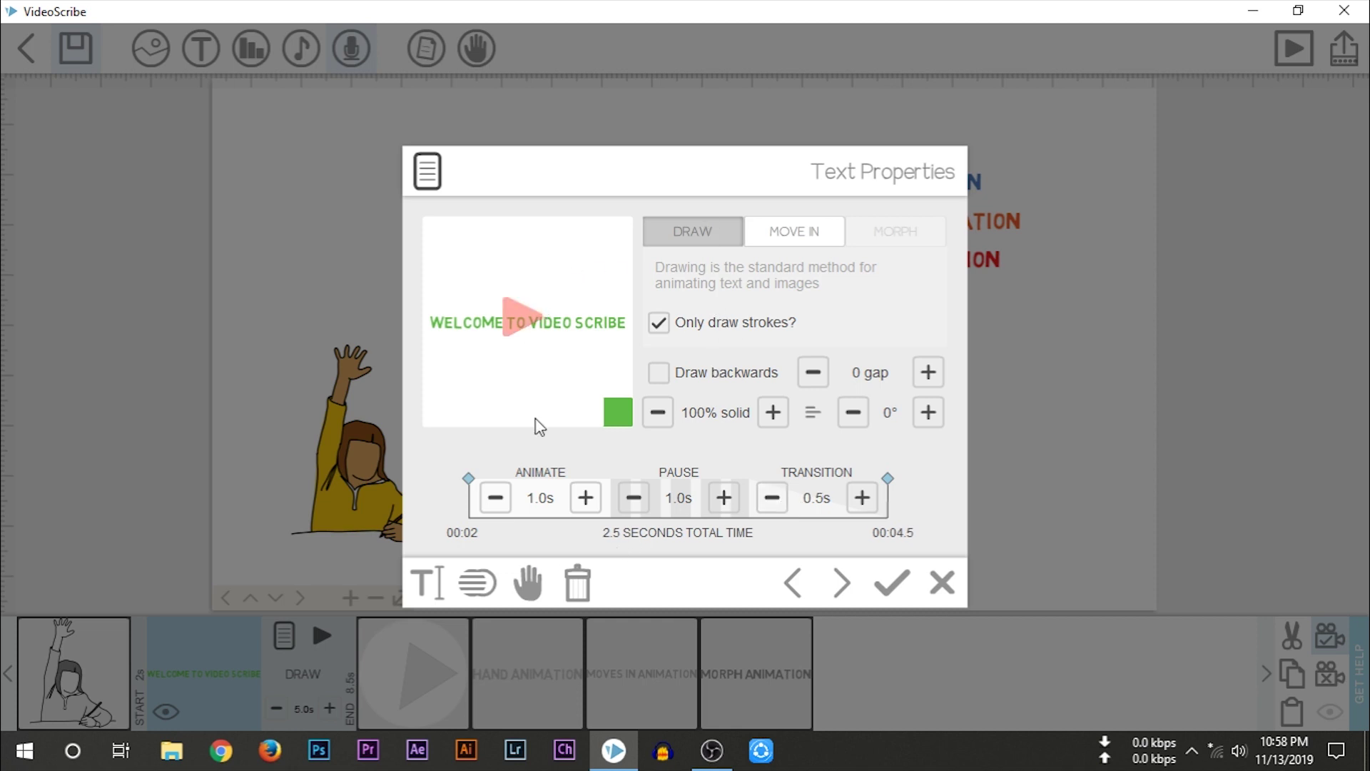
{"action": "left_click", "coordinate": [885, 587]}
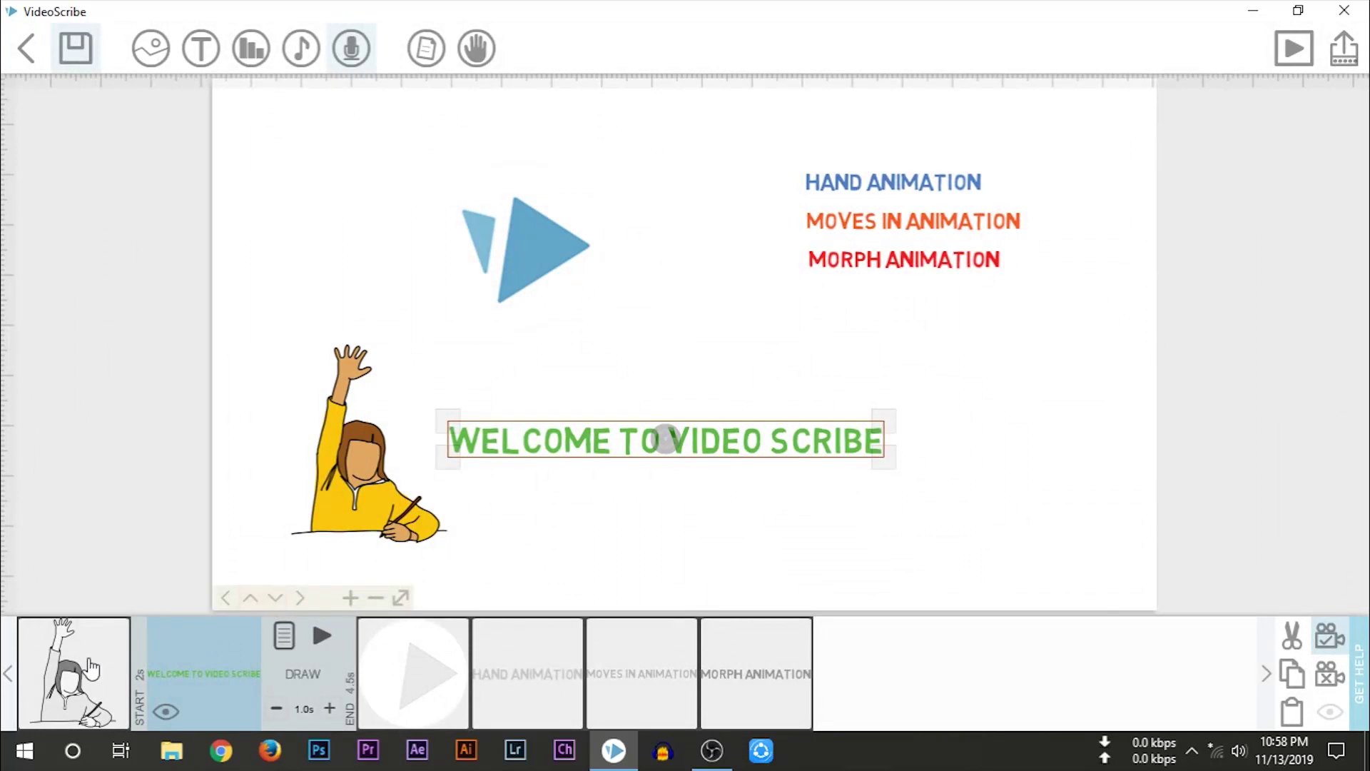
Preview the scribe starting from the girl image to check the welcome text's timing
{"action": "left_click", "coordinate": [91, 668]}
{"action": "left_click", "coordinate": [205, 635]}
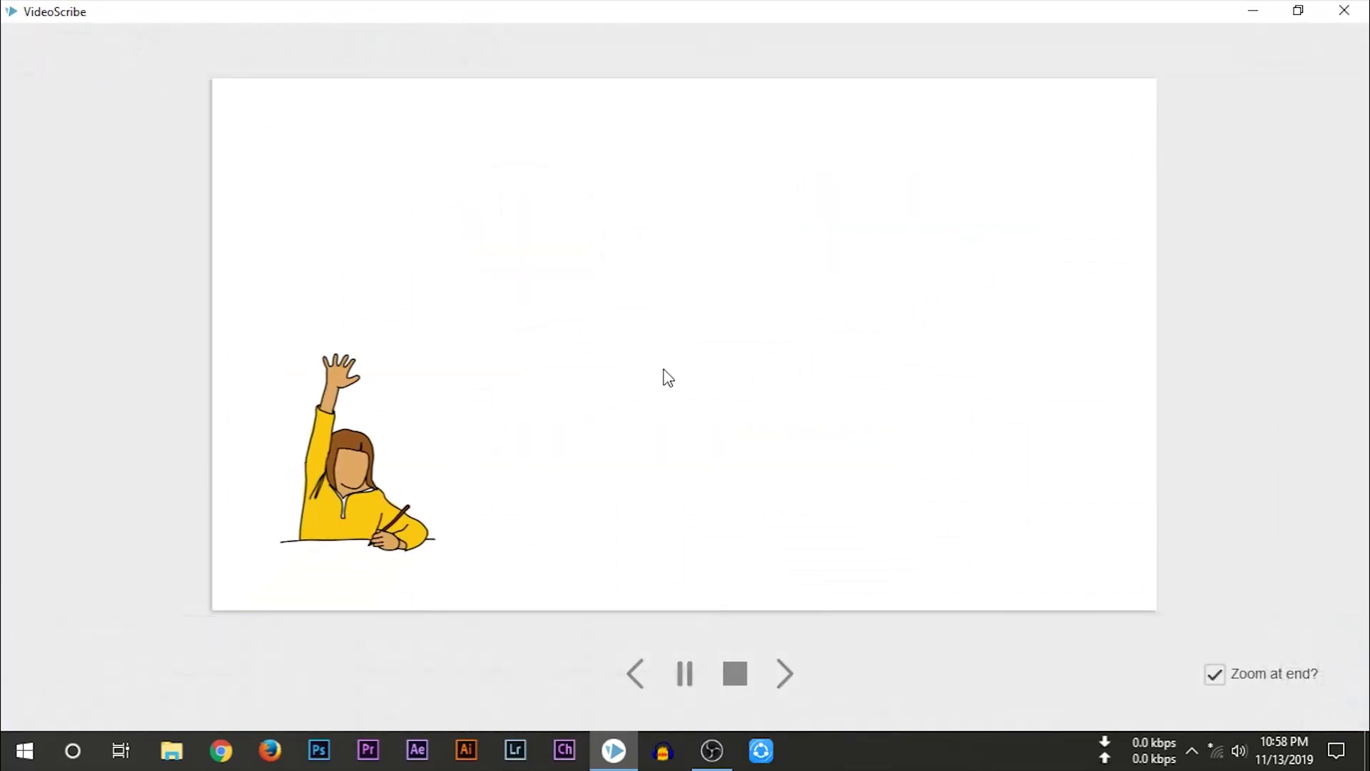
{"action": "left_click", "coordinate": [735, 673]}
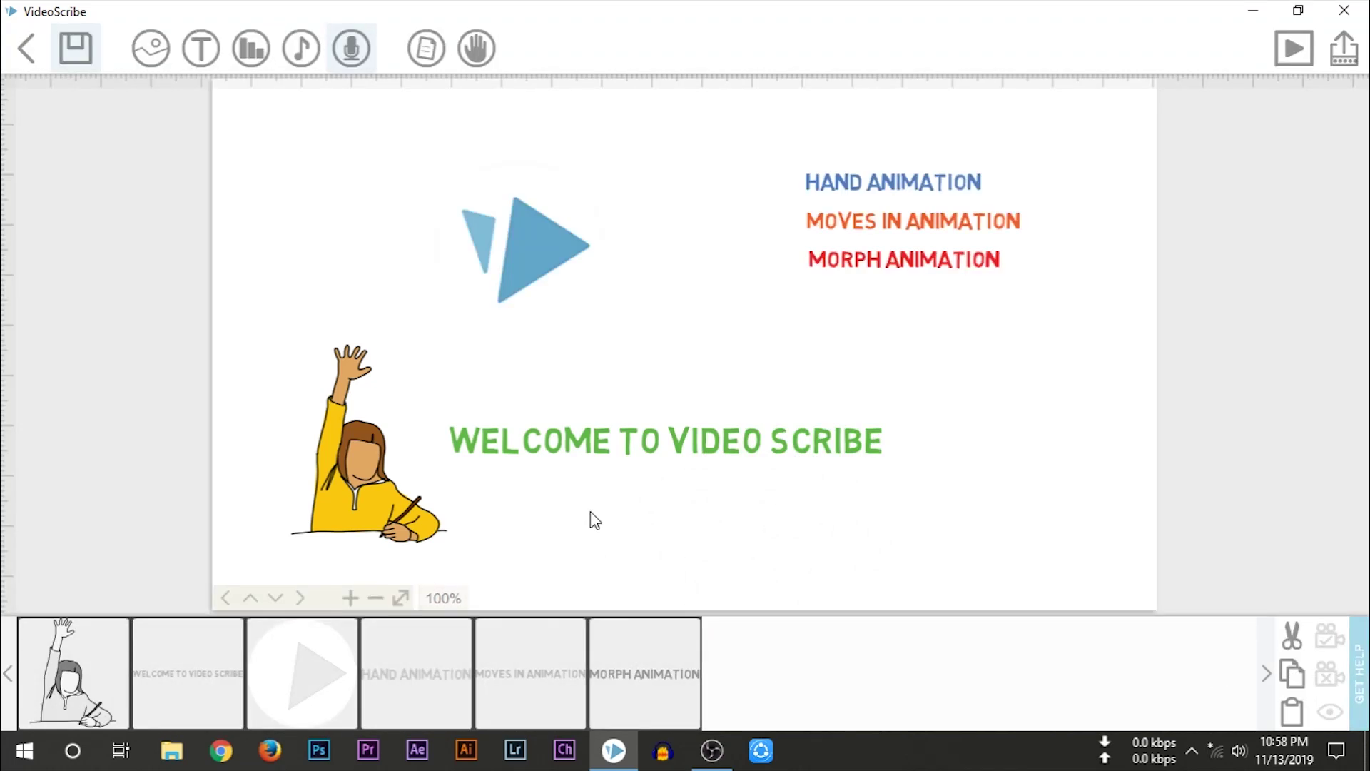
Set the girl image's pause time to 0.0 s
{"action": "left_click", "coordinate": [103, 696]}
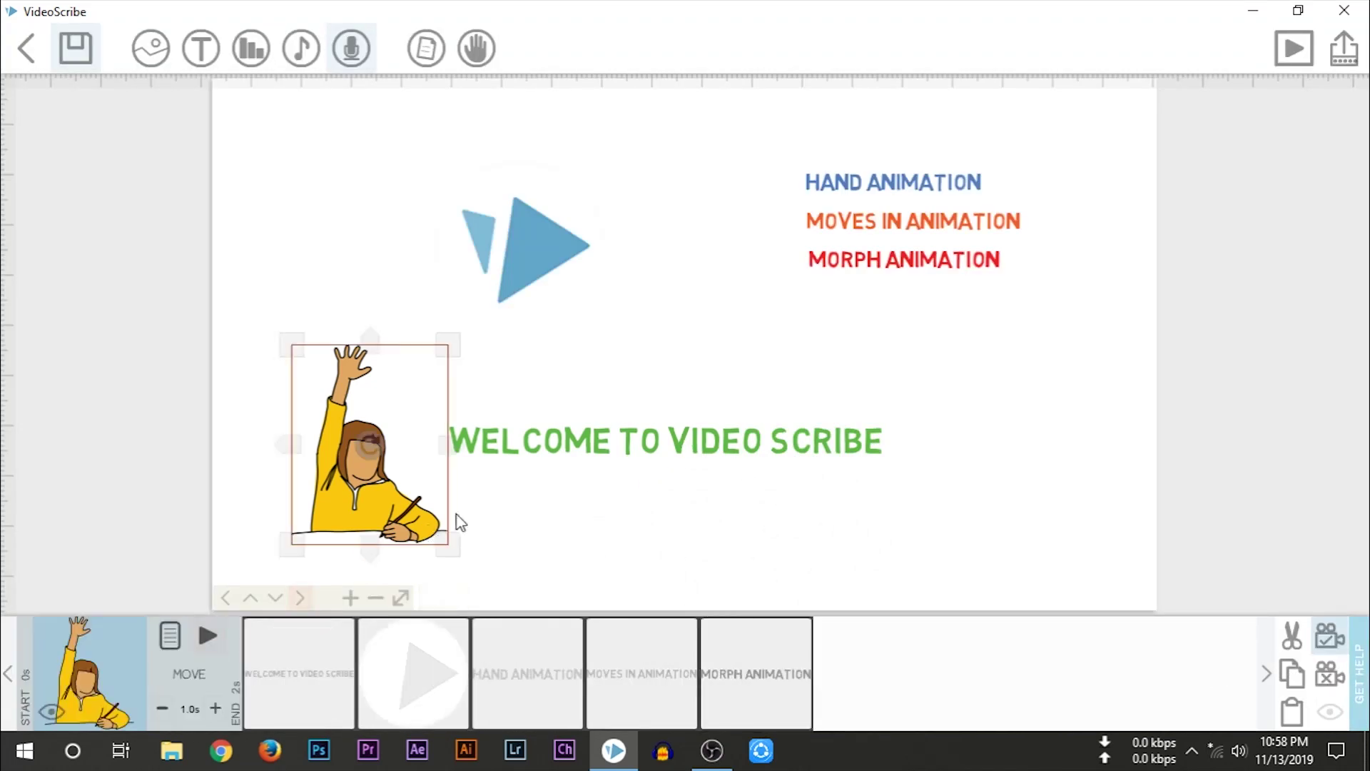
{"action": "left_click", "coordinate": [170, 634]}
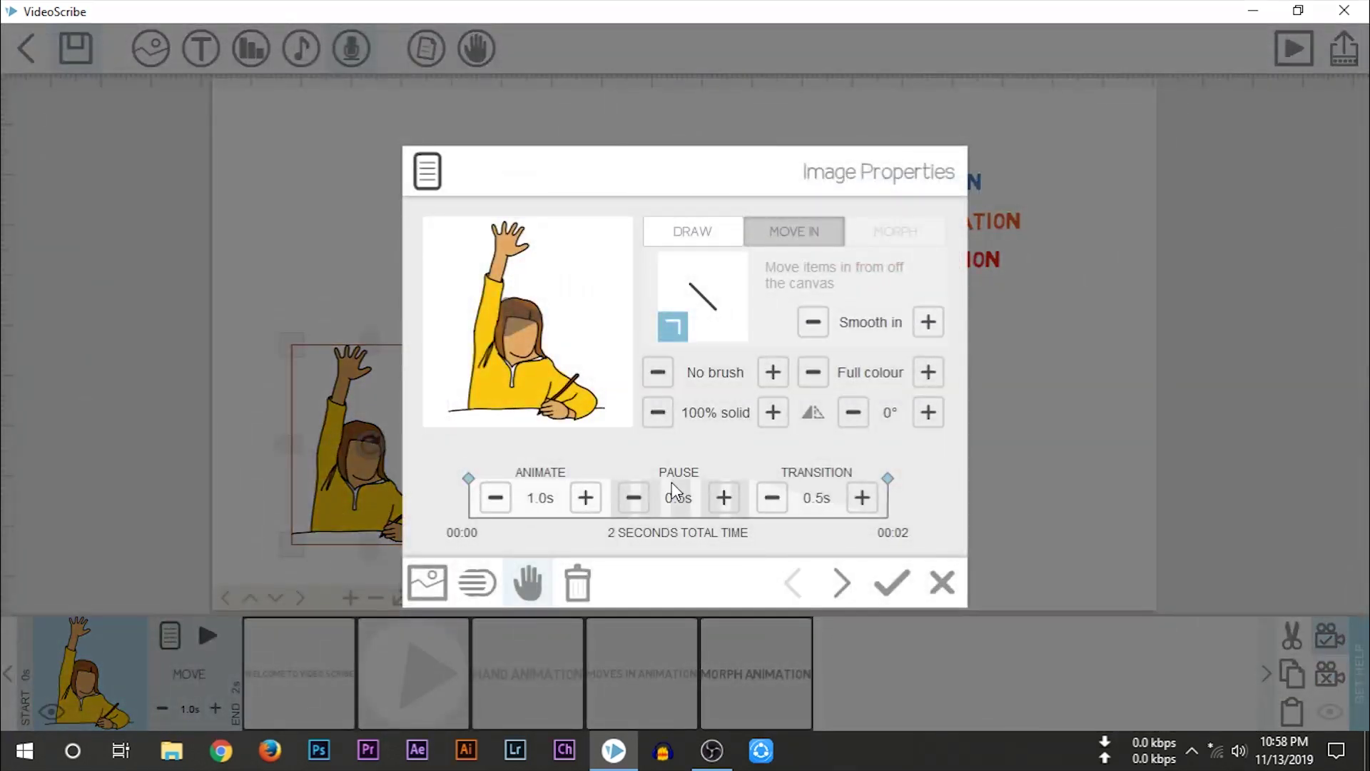
{"action": "left_click", "coordinate": [634, 498]}
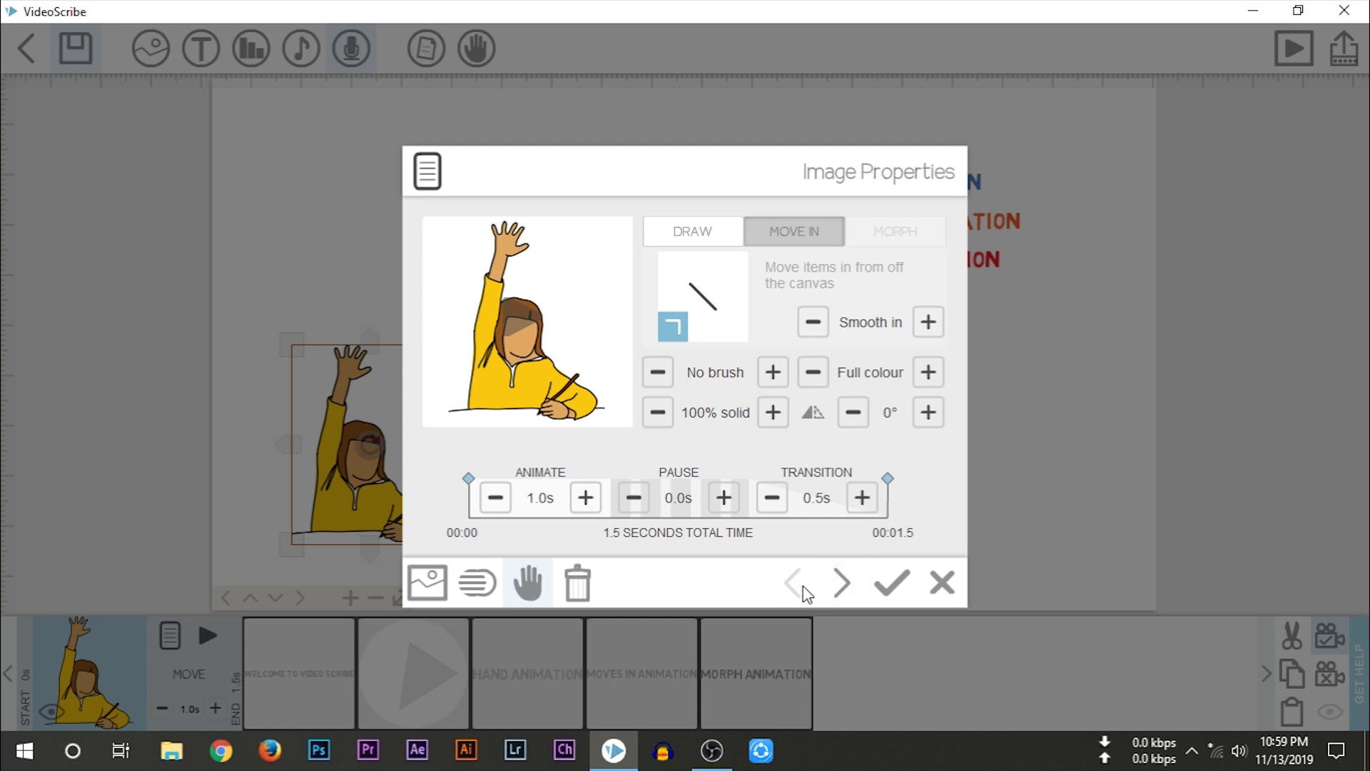
Set the welcome text's pause time to 0.5 s and its animate time to 1.5 s
{"action": "left_click", "coordinate": [839, 584]}
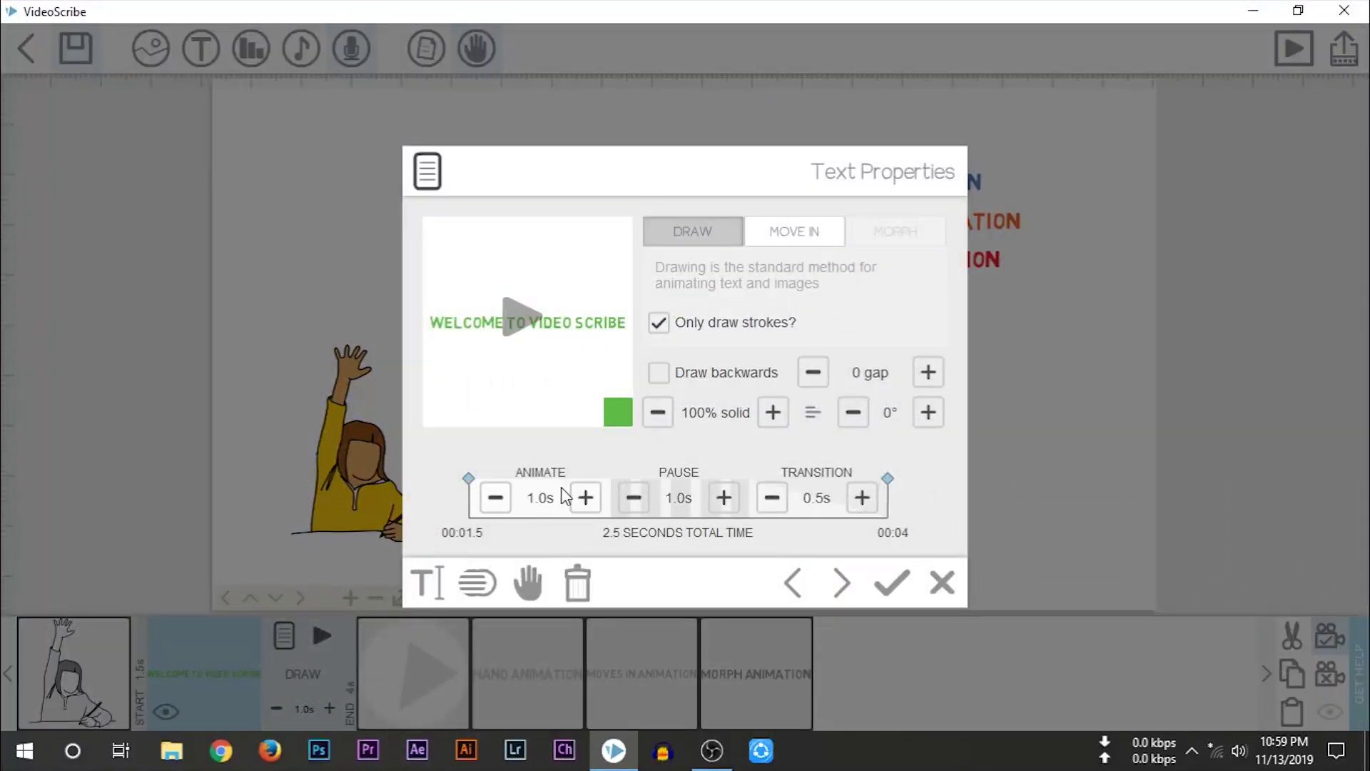
{"action": "left_click", "coordinate": [634, 503]}
{"action": "left_click", "coordinate": [587, 502]}
{"action": "left_click", "coordinate": [891, 583]}
Preview the girl image and welcome text with their adjusted pause and animate times
{"action": "left_click", "coordinate": [71, 664]}
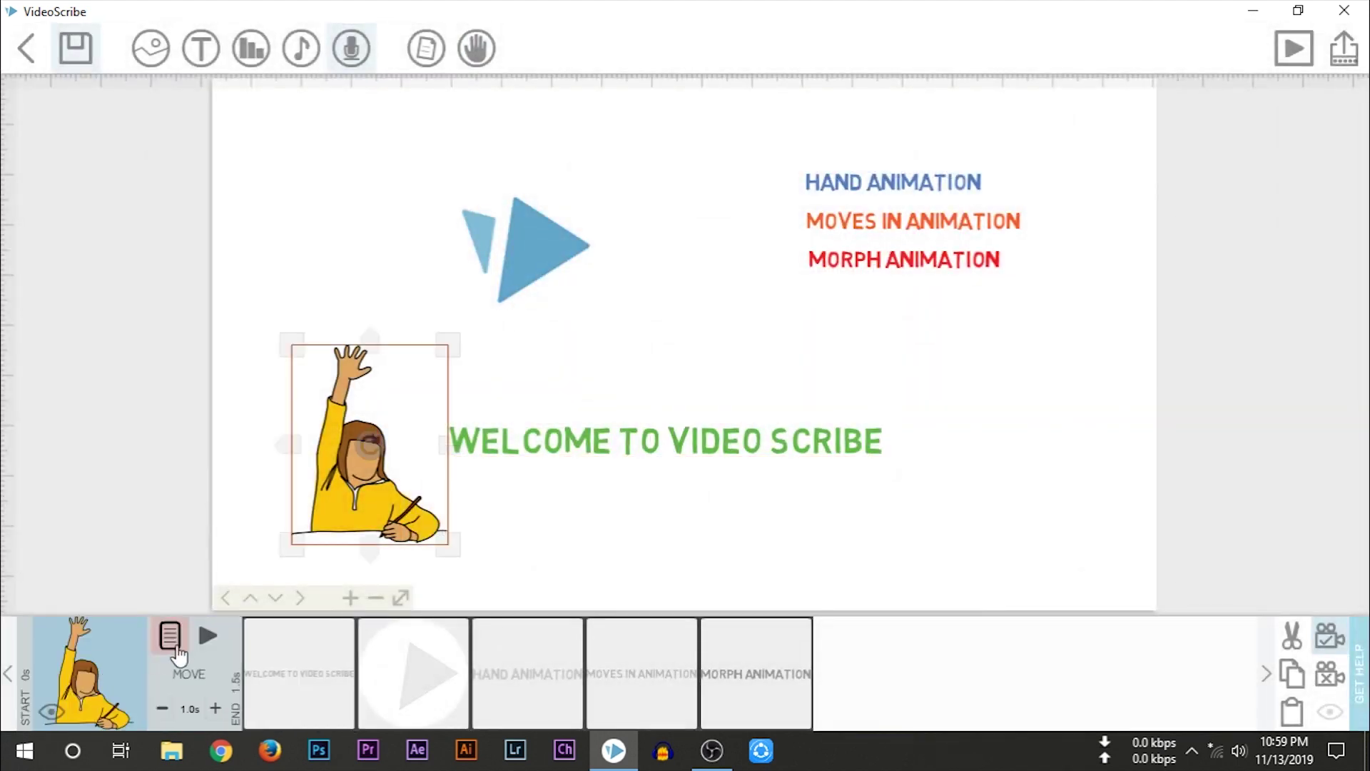
{"action": "left_click", "coordinate": [207, 636]}
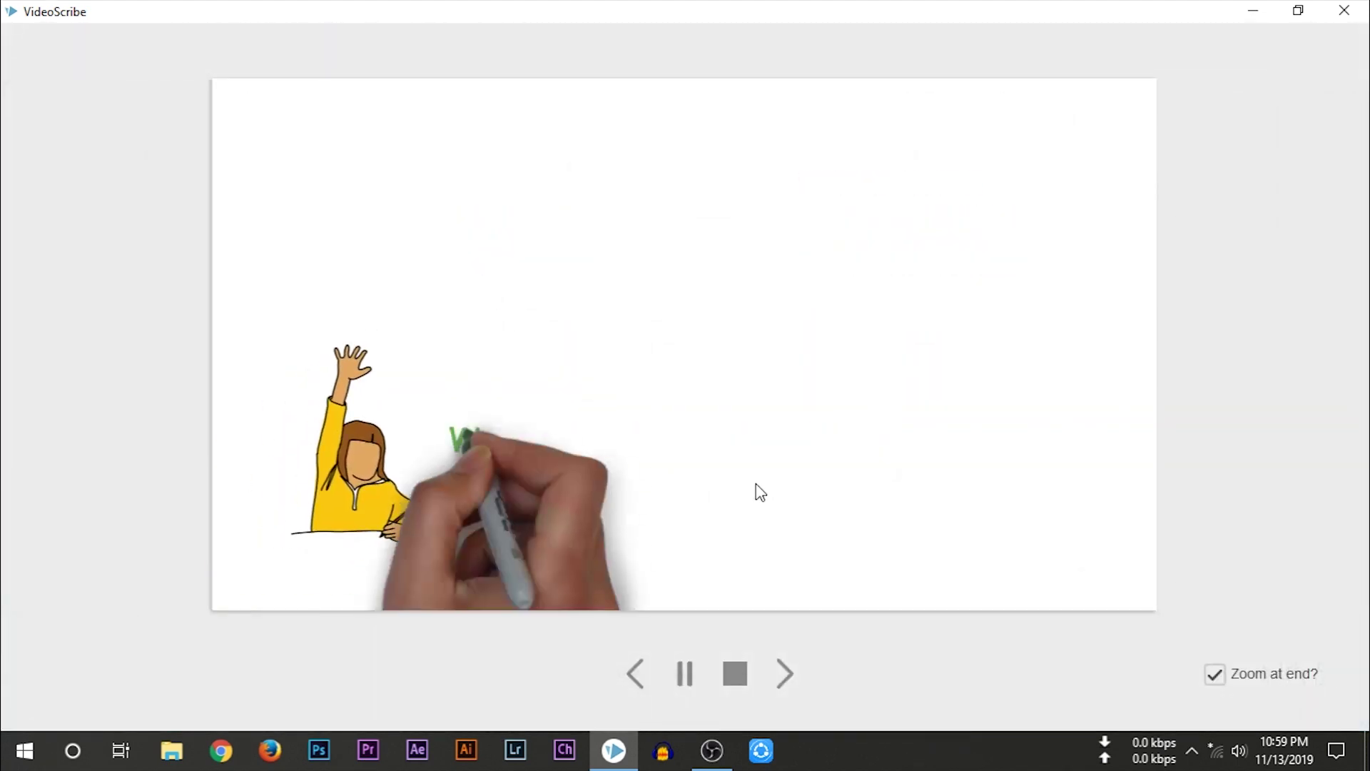
{"action": "left_click", "coordinate": [733, 682]}
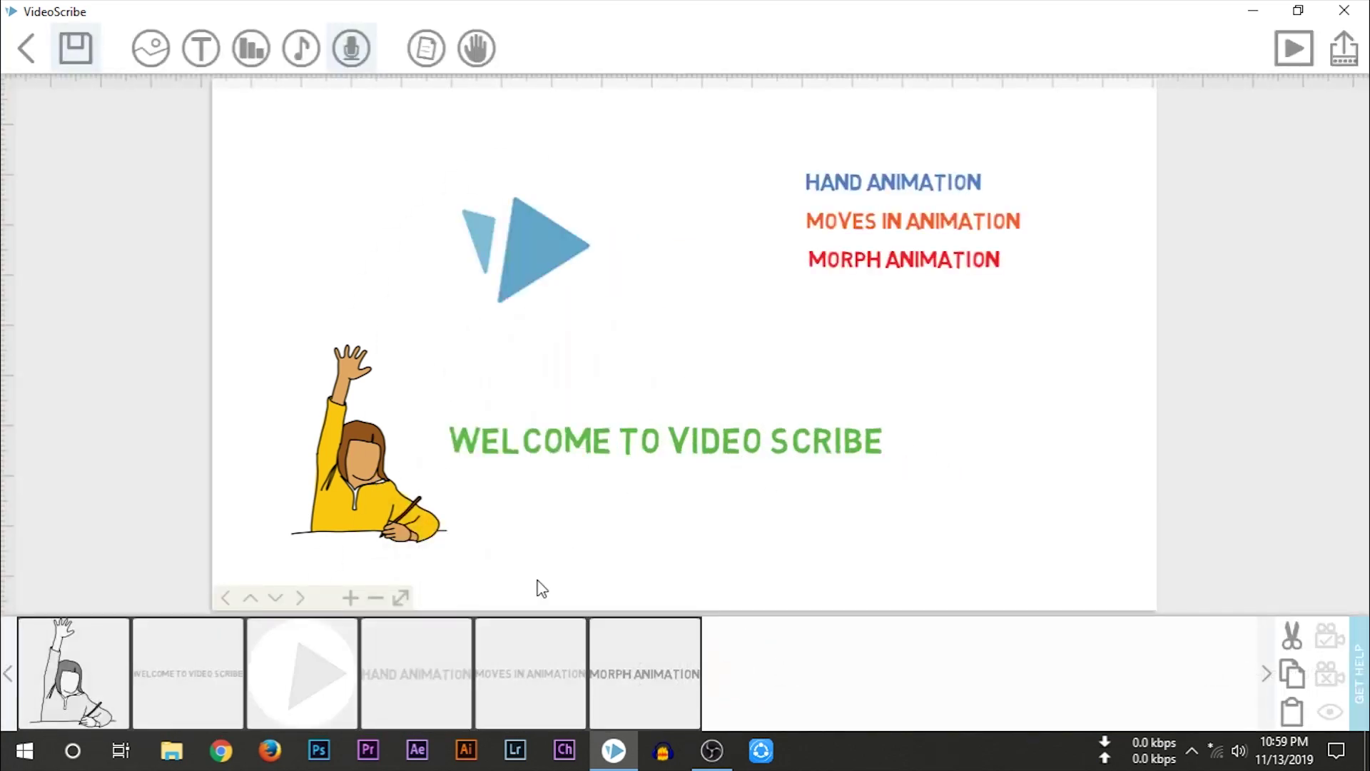
Set the blue VideoScribe logo image's animate time to 1.5 s, pause to 1.0 s and transition to 0.5 s
{"action": "left_click", "coordinate": [314, 672]}
{"action": "left_click", "coordinate": [396, 636]}
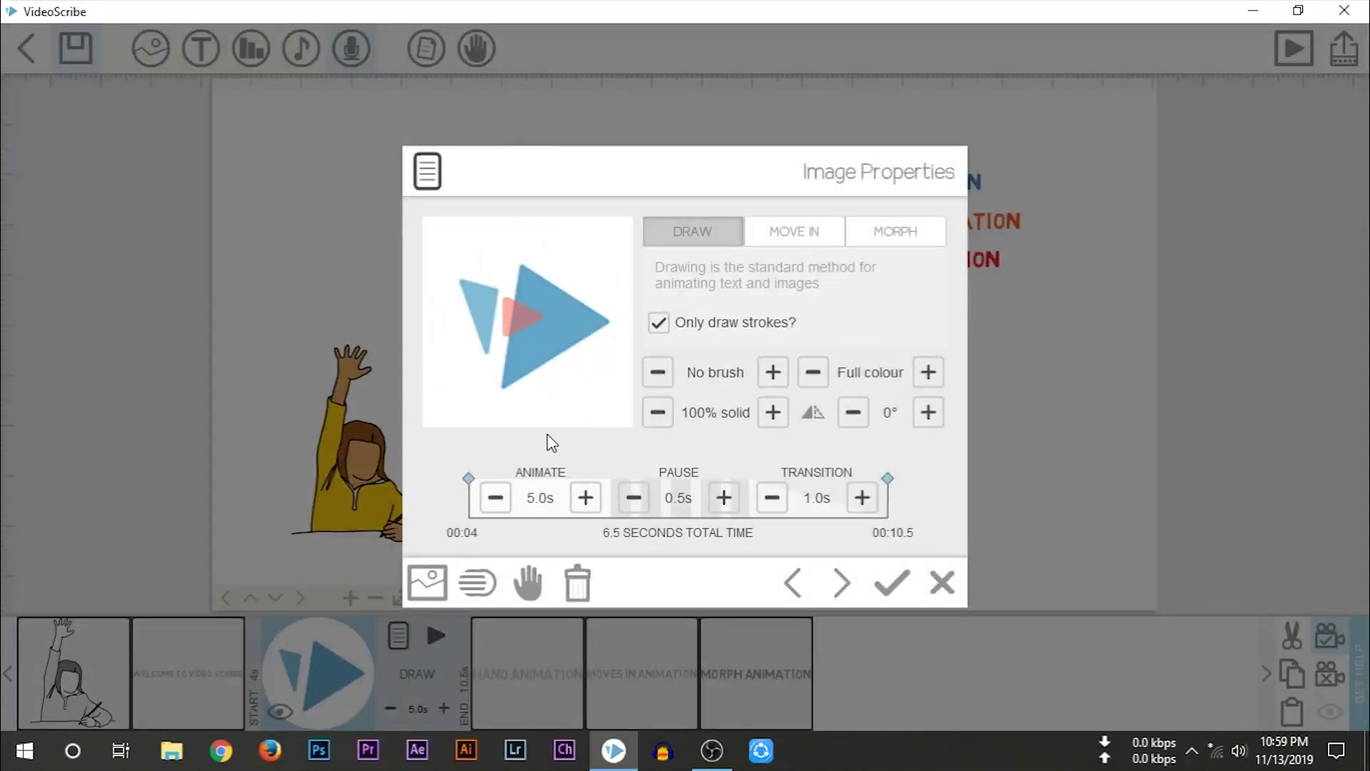
{"action": "left_click", "coordinate": [495, 497]}
{"action": "left_click", "coordinate": [495, 498]}
{"action": "left_click", "coordinate": [494, 498]}
{"action": "left_click", "coordinate": [495, 497]}
{"action": "left_click", "coordinate": [495, 498]}
{"action": "left_click", "coordinate": [495, 498]}
{"action": "left_click", "coordinate": [495, 497]}
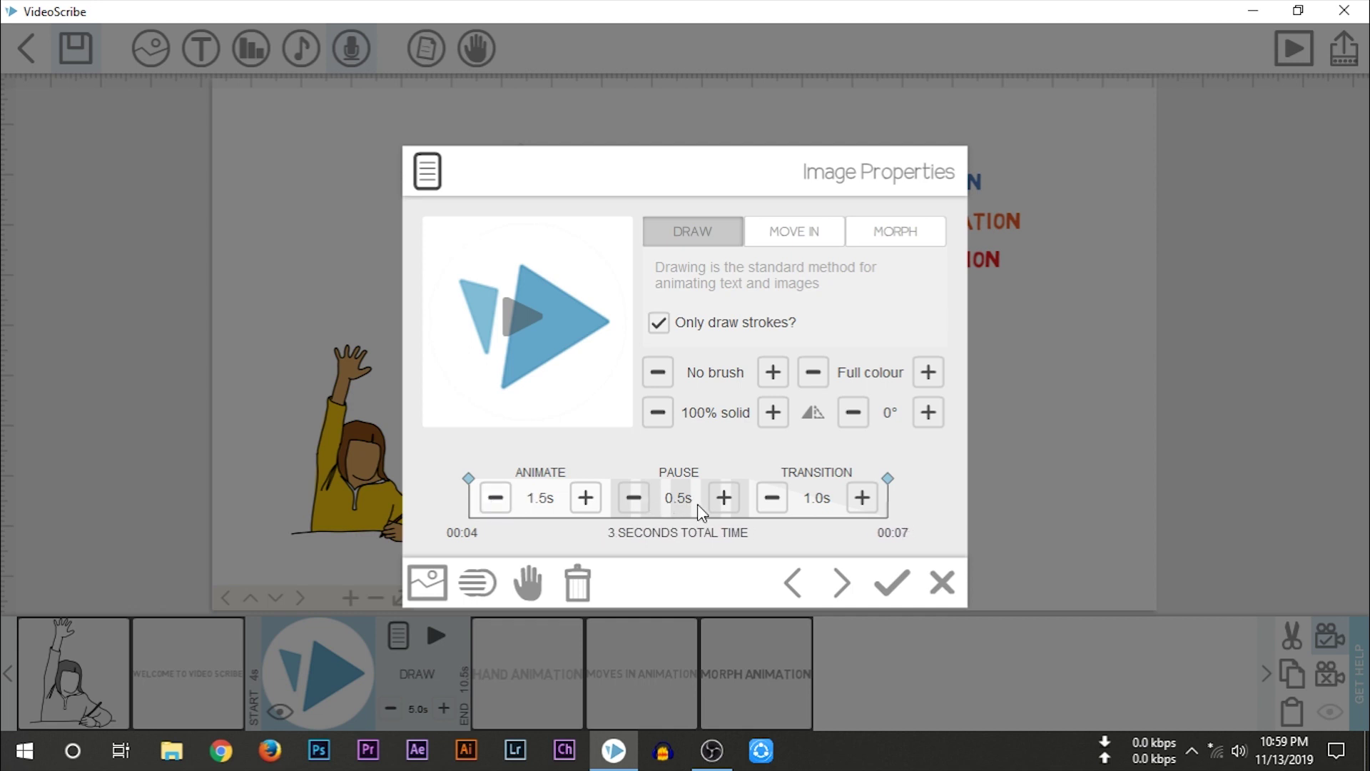
{"action": "left_click", "coordinate": [724, 501]}
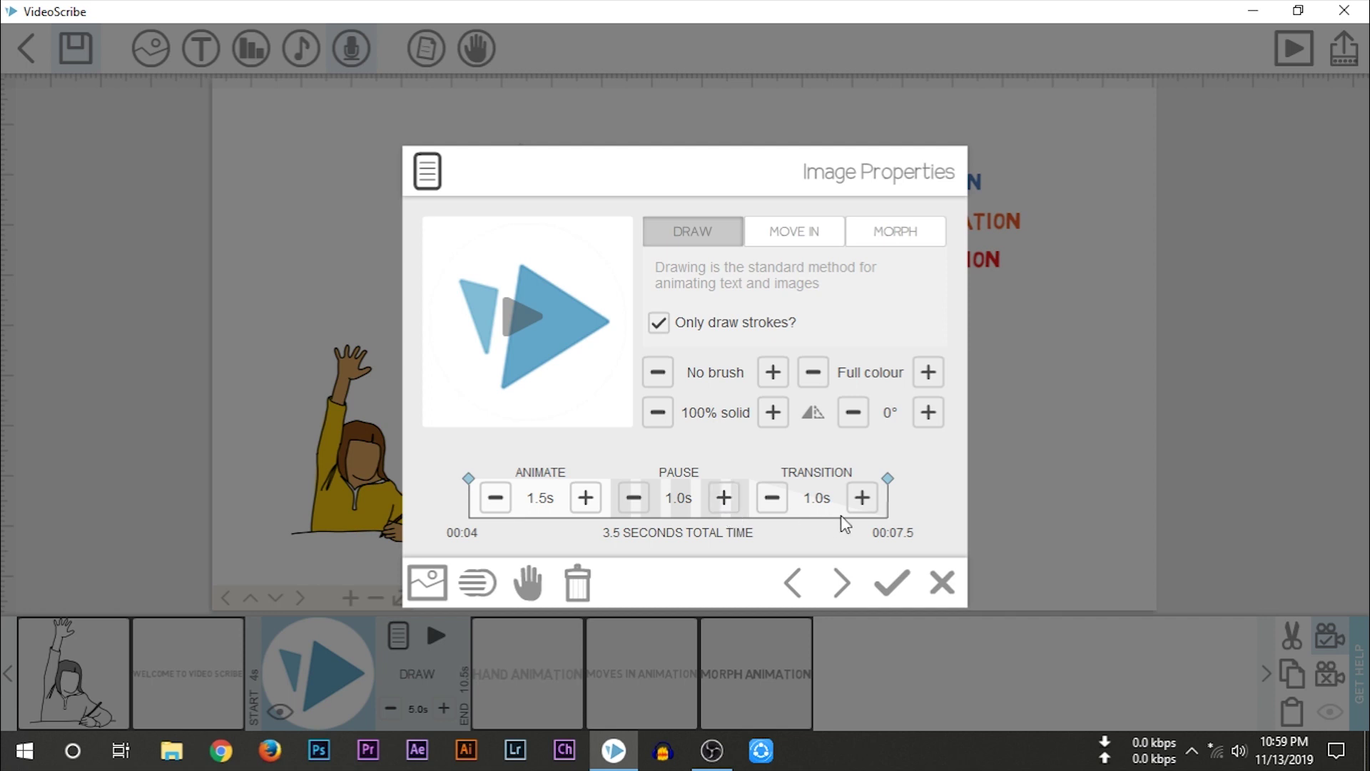
{"action": "left_click", "coordinate": [773, 499]}
{"action": "left_click", "coordinate": [891, 583]}
Preview the scribe starting from the welcome text through the drawing of the logo
{"action": "left_click", "coordinate": [235, 667]}
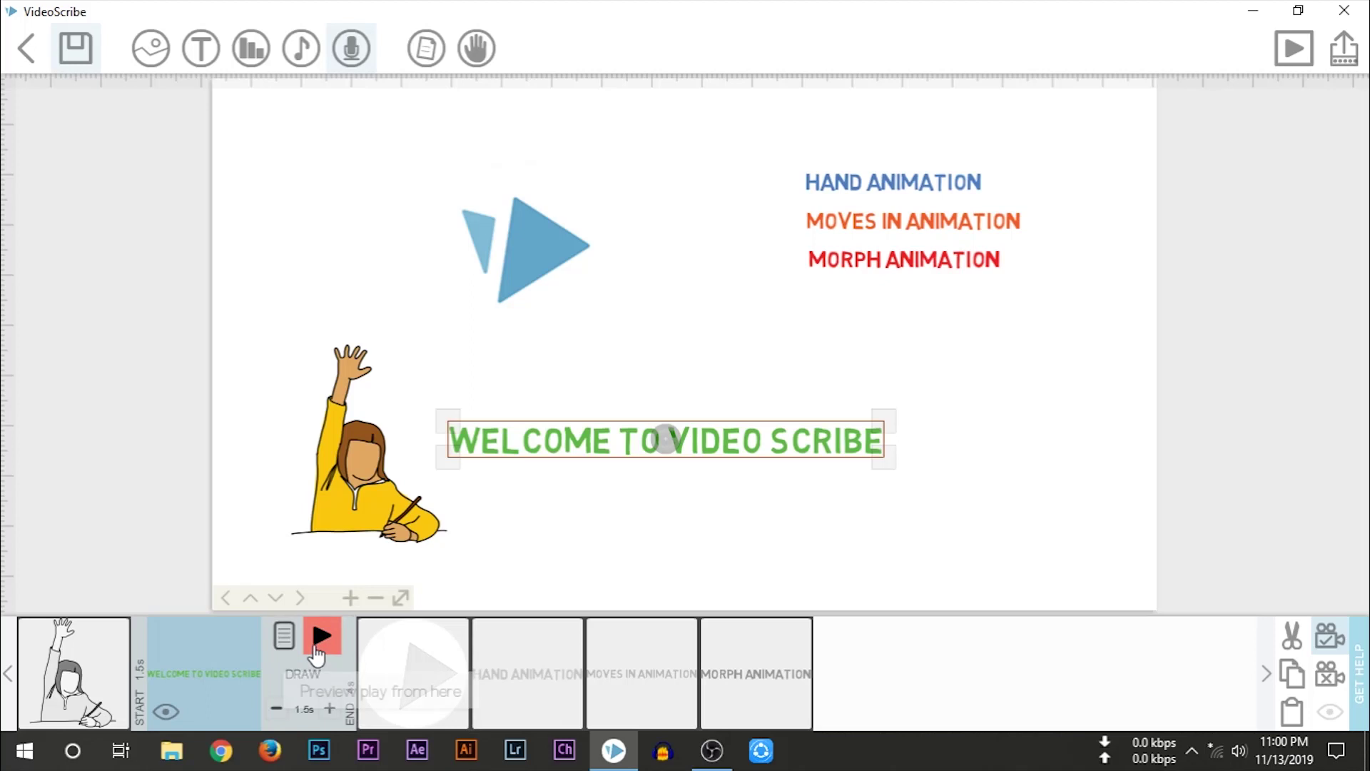
{"action": "left_click", "coordinate": [322, 634]}
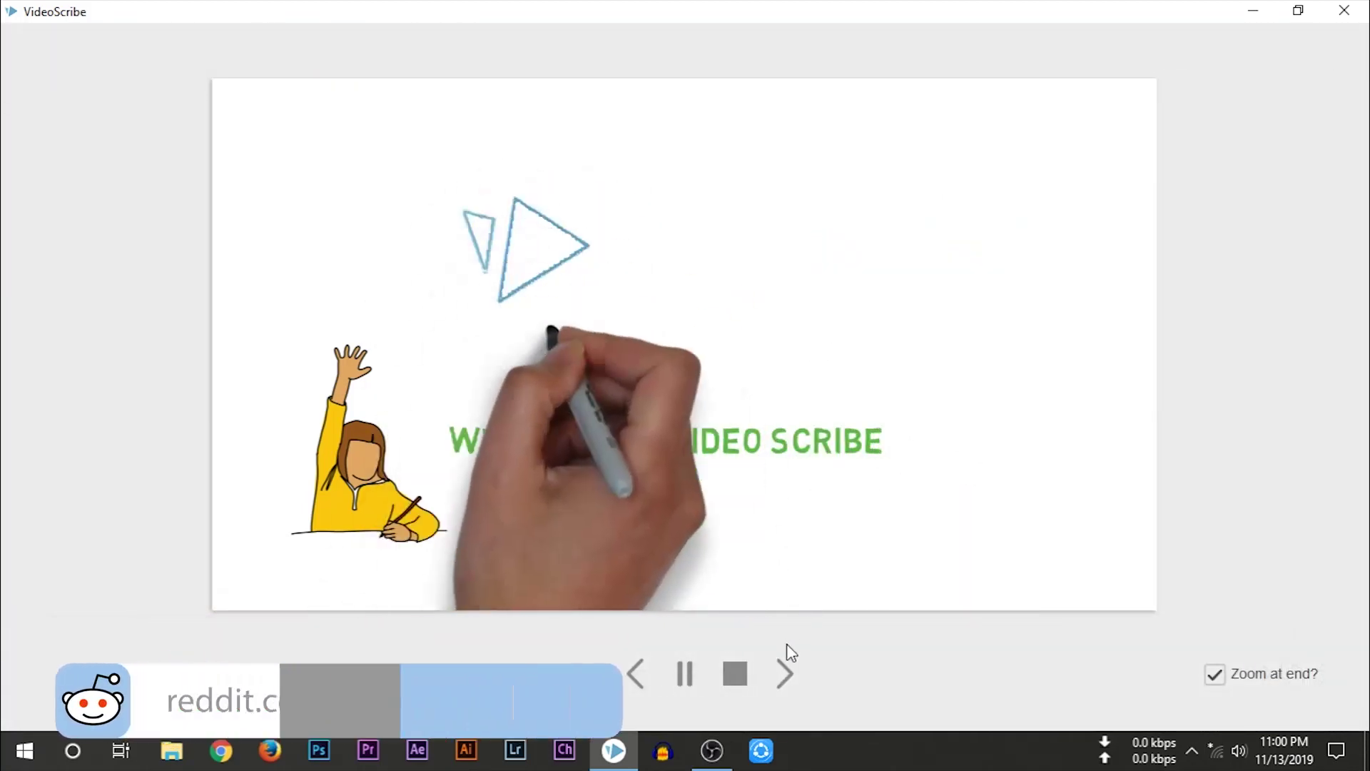
{"action": "left_click", "coordinate": [735, 674]}
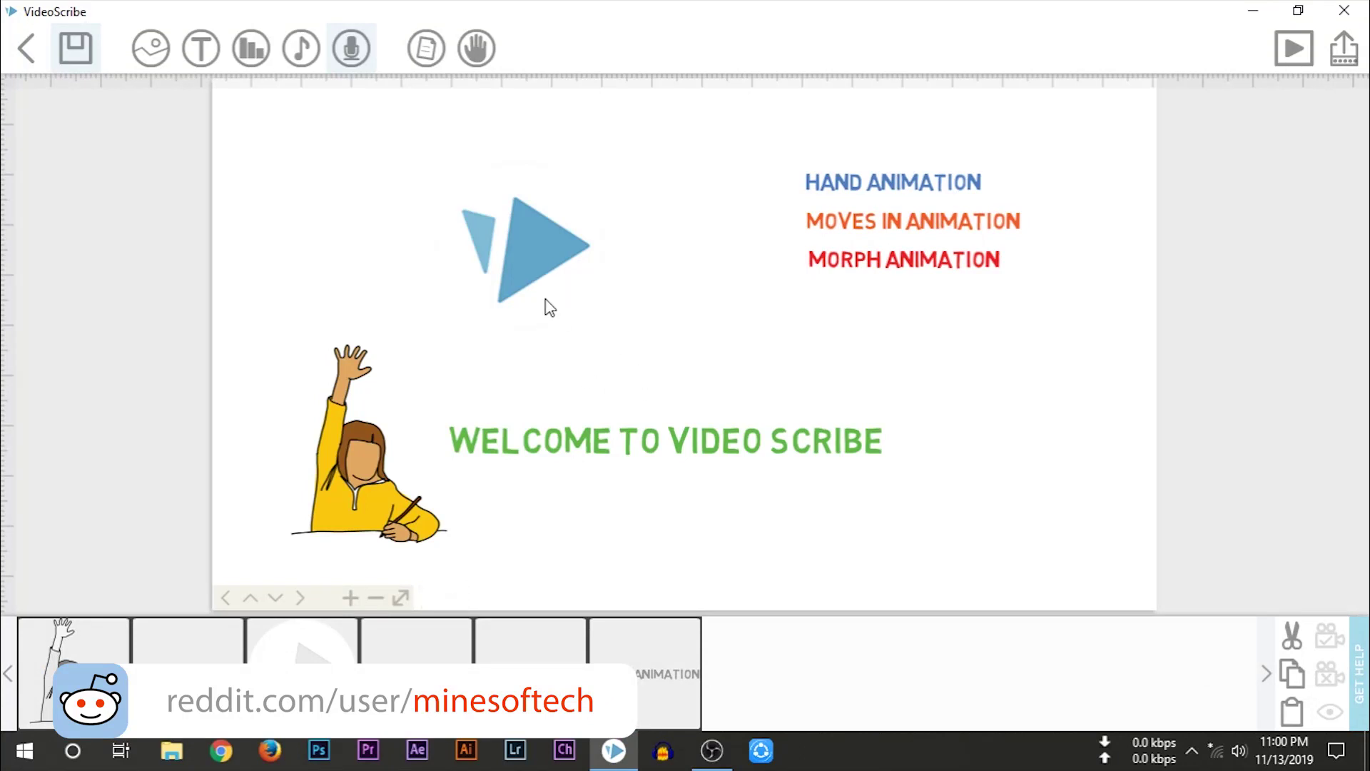
Set the welcome text's pause time to 0.0 s
{"action": "left_click", "coordinate": [239, 637]}
{"action": "left_click", "coordinate": [284, 635]}
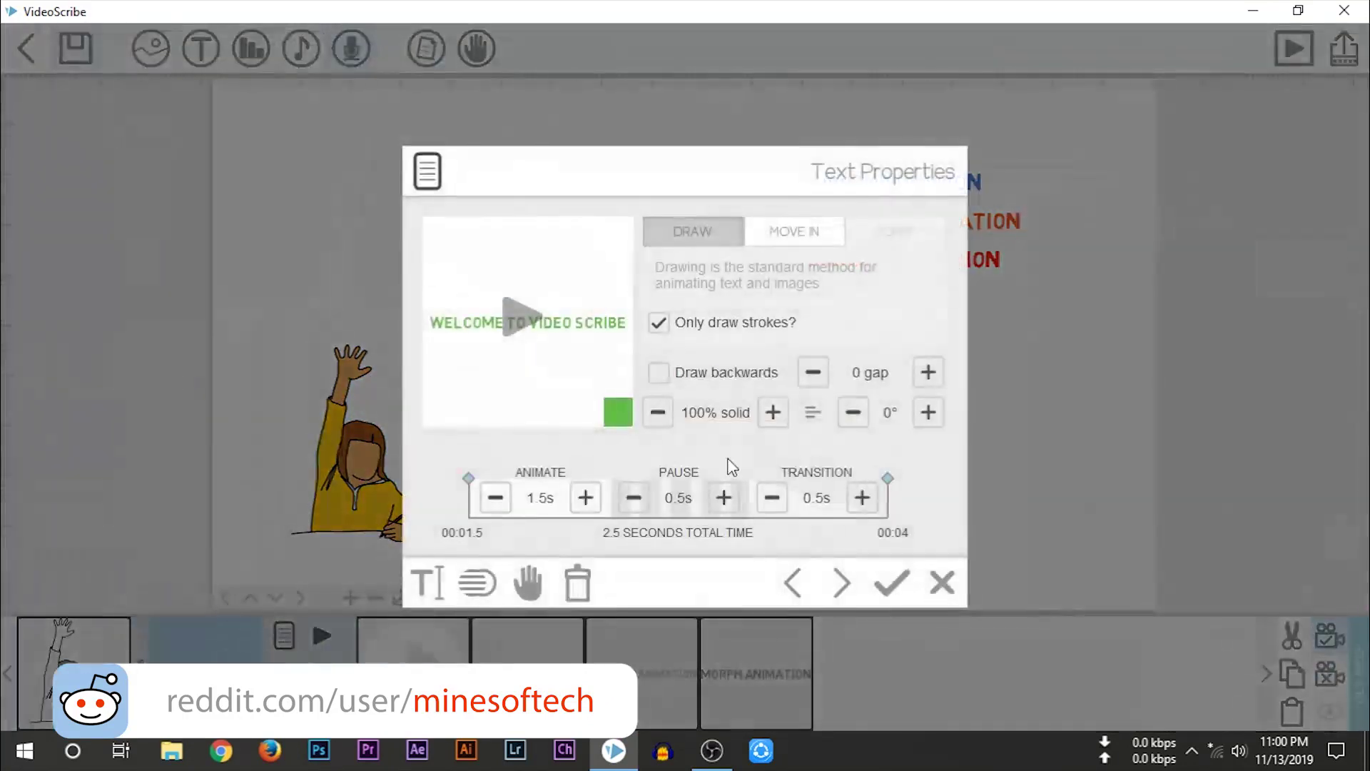
{"action": "left_click", "coordinate": [635, 499]}
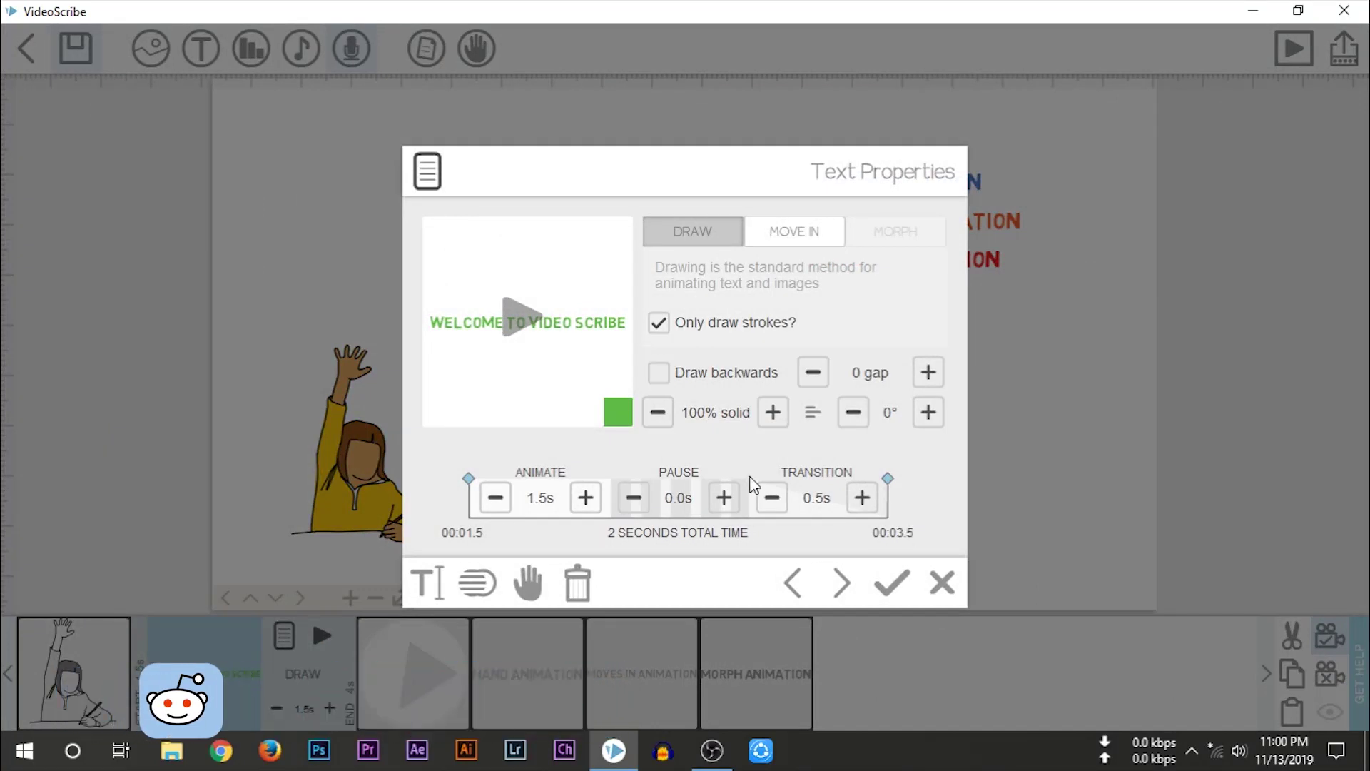
Set the logo image's pause time to 0.5 s and animate time to 1.0 s, and preview from the logo
{"action": "left_click", "coordinate": [842, 582]}
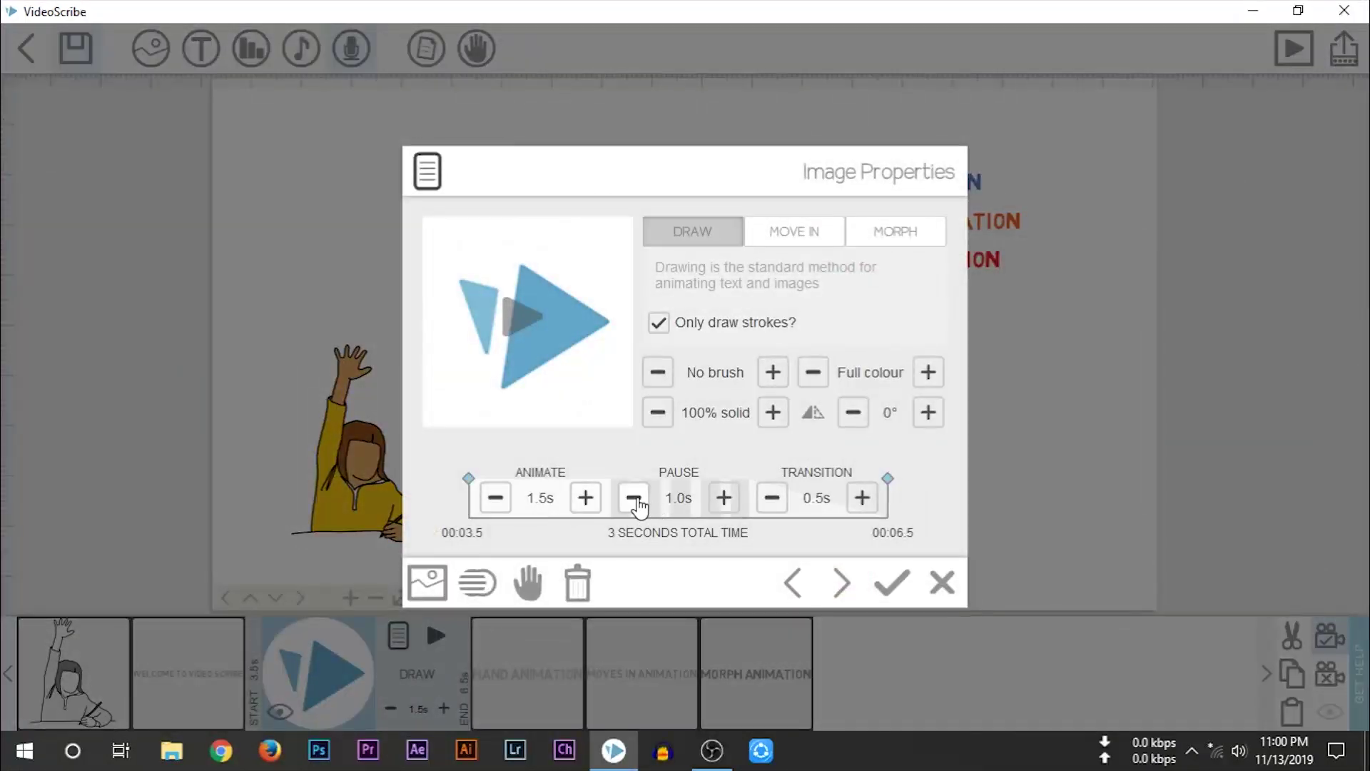
{"action": "left_click", "coordinate": [635, 500]}
{"action": "left_click", "coordinate": [493, 499]}
{"action": "left_click", "coordinate": [892, 582]}
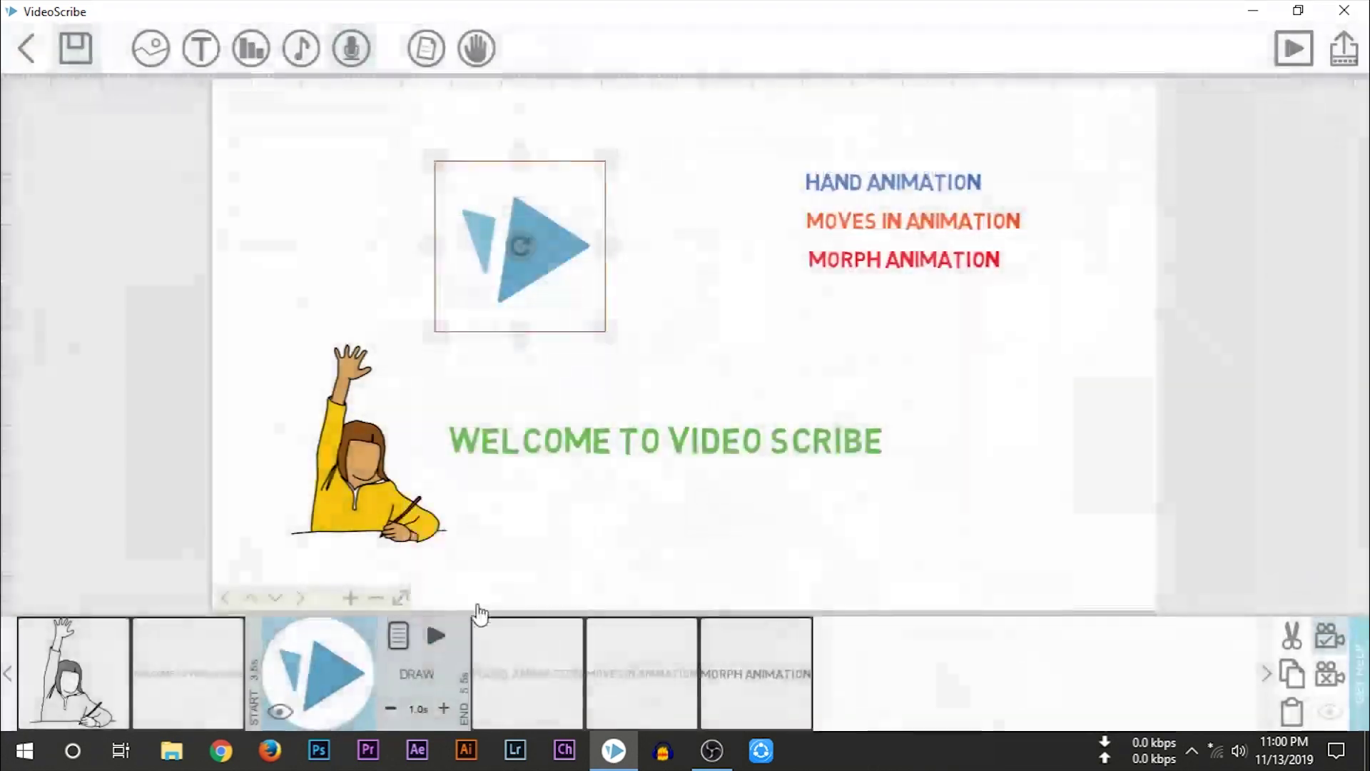
{"action": "left_click", "coordinate": [436, 635]}
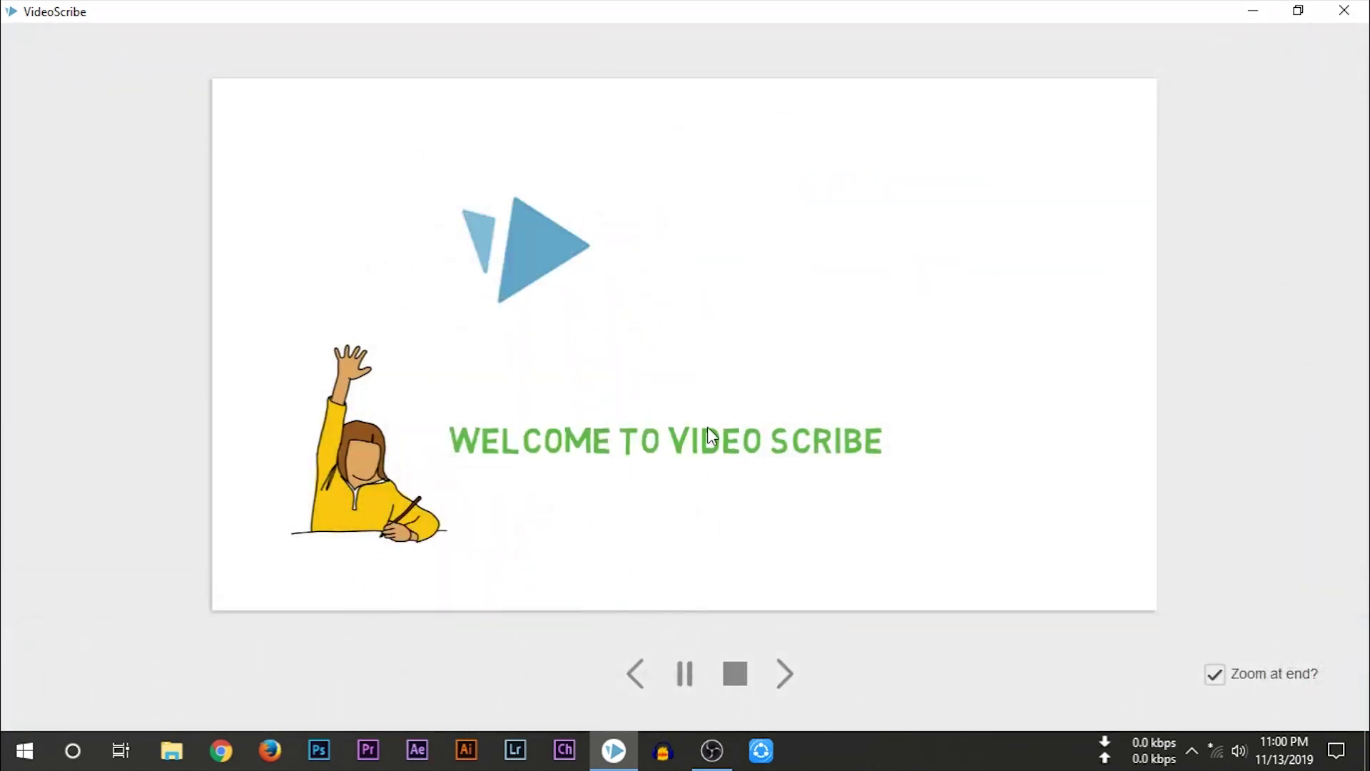
{"action": "left_click", "coordinate": [735, 673]}
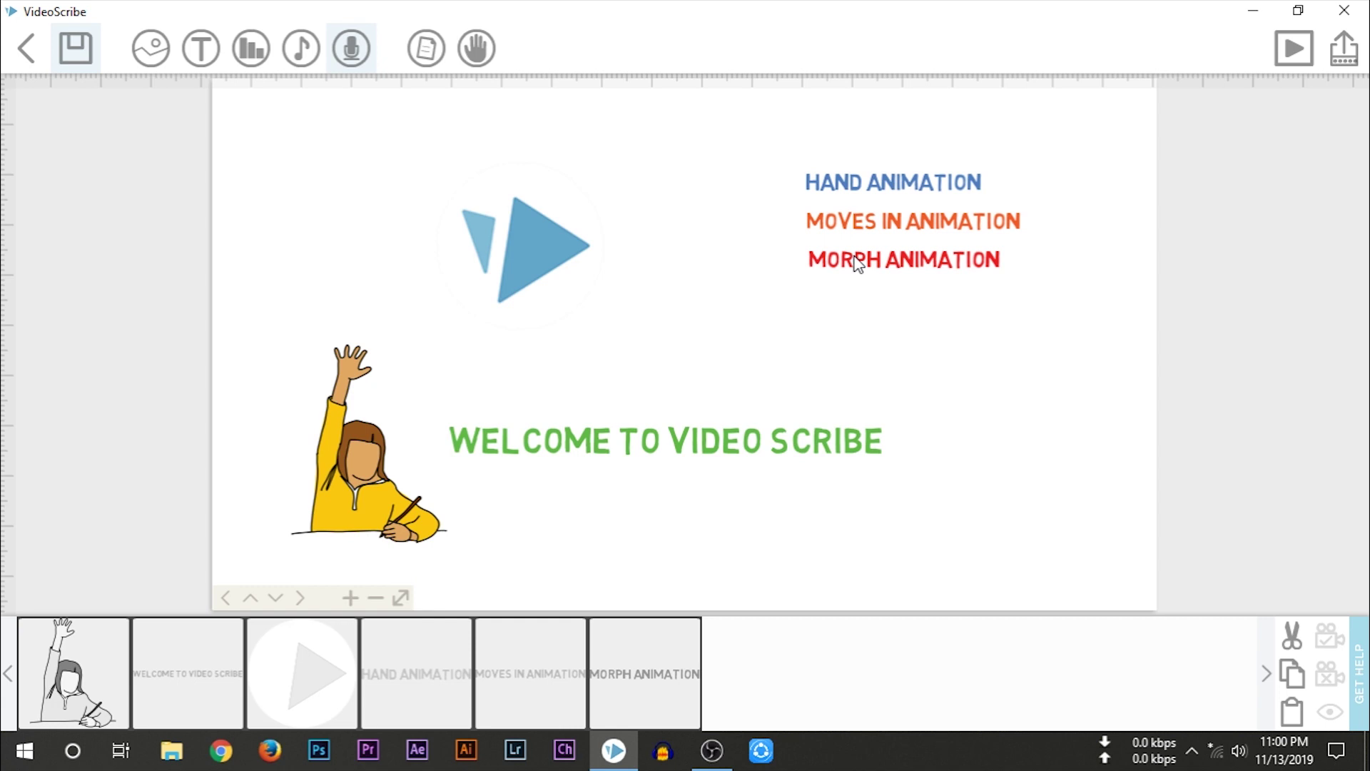
Set the animate time of the blue HAND ANIMATION text to 1.0 s
{"action": "left_click", "coordinate": [908, 187]}
{"action": "left_click", "coordinate": [513, 635]}
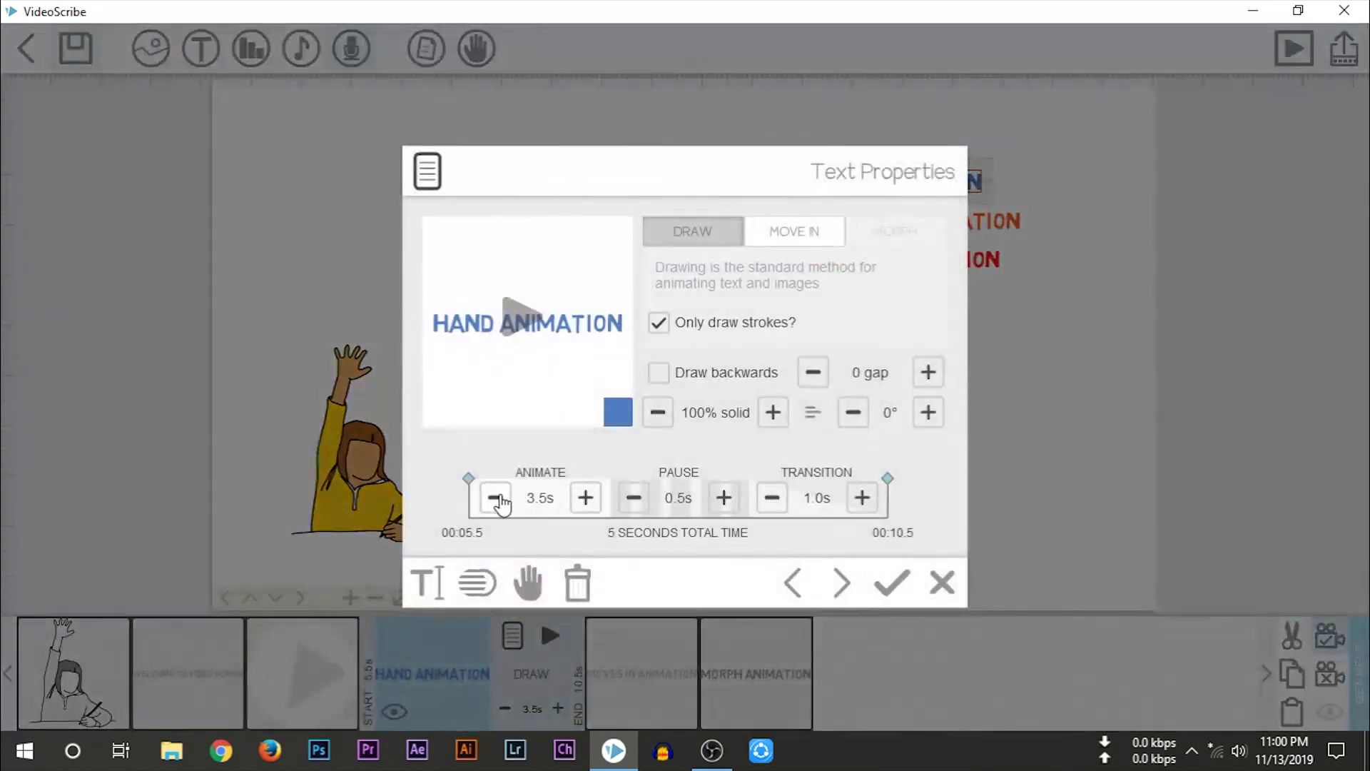
{"action": "left_click", "coordinate": [495, 497]}
{"action": "left_click", "coordinate": [496, 497]}
{"action": "left_click", "coordinate": [496, 498]}
{"action": "left_click", "coordinate": [496, 498]}
{"action": "left_click", "coordinate": [496, 497]}
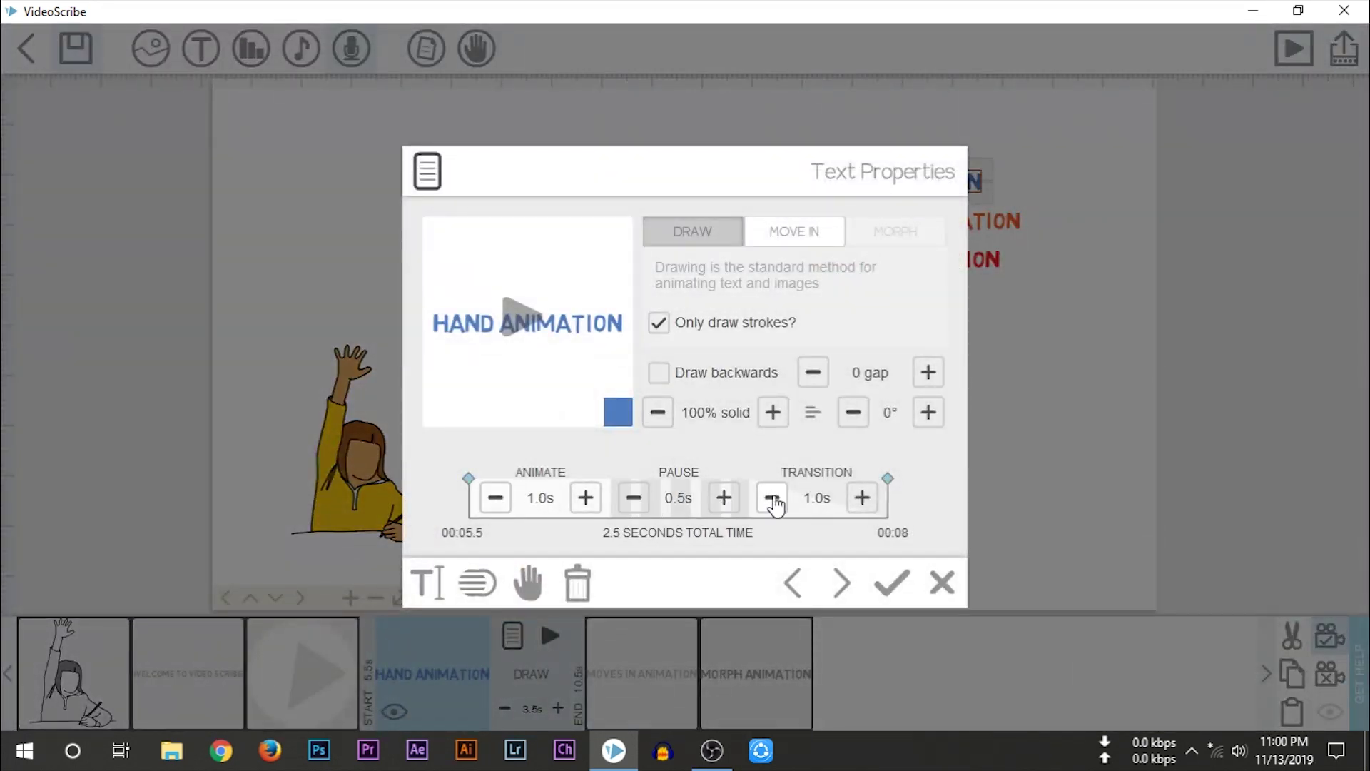
Set the animate time of the orange MOVES IN ANIMATION text to 1.0 s
{"action": "left_click", "coordinate": [842, 583]}
{"action": "left_click", "coordinate": [495, 497]}
{"action": "left_click", "coordinate": [495, 497]}
{"action": "left_click", "coordinate": [495, 497]}
{"action": "left_click", "coordinate": [495, 497]}
{"action": "left_click", "coordinate": [495, 497]}
{"action": "left_click", "coordinate": [495, 497]}
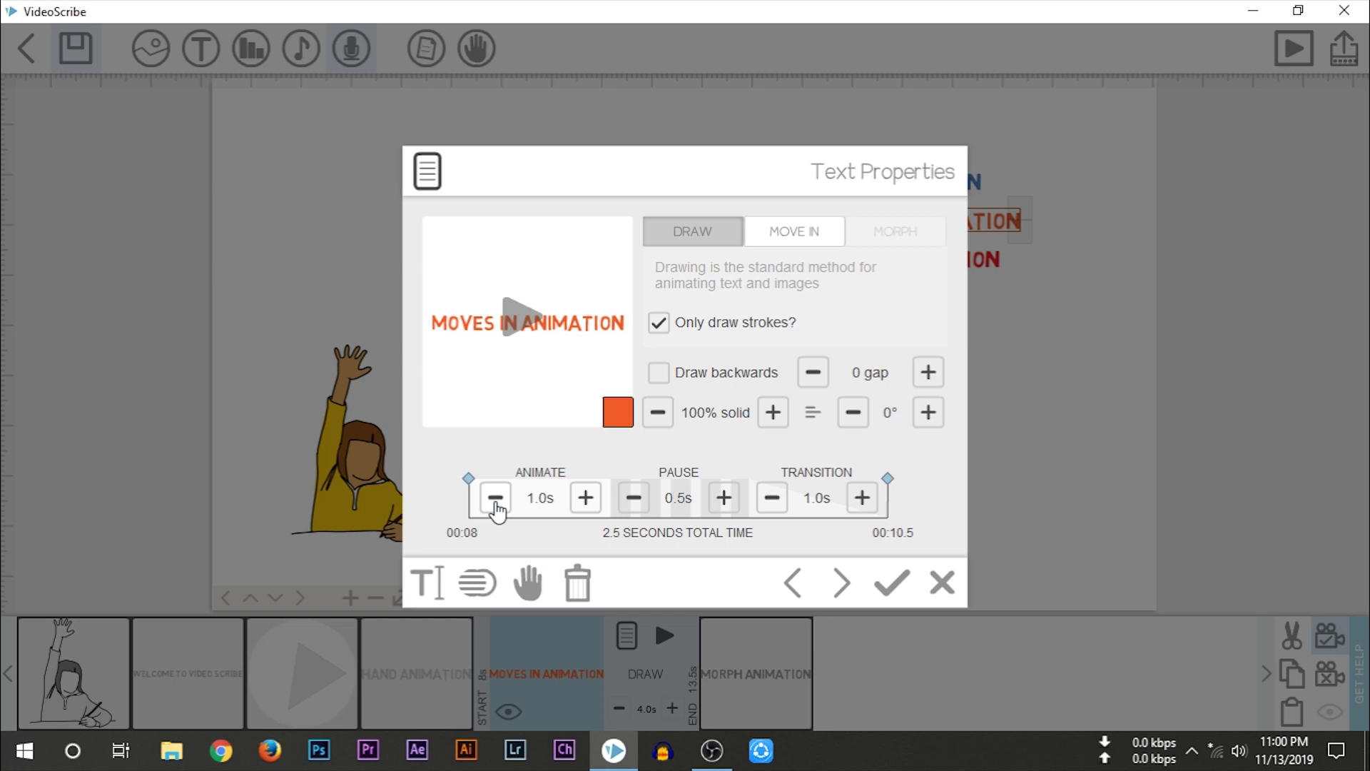
Set the animate time of the red MORPH ANIMATION text to 1.0 s
{"action": "left_click", "coordinate": [828, 573]}
{"action": "left_click", "coordinate": [505, 508]}
{"action": "left_click", "coordinate": [506, 508]}
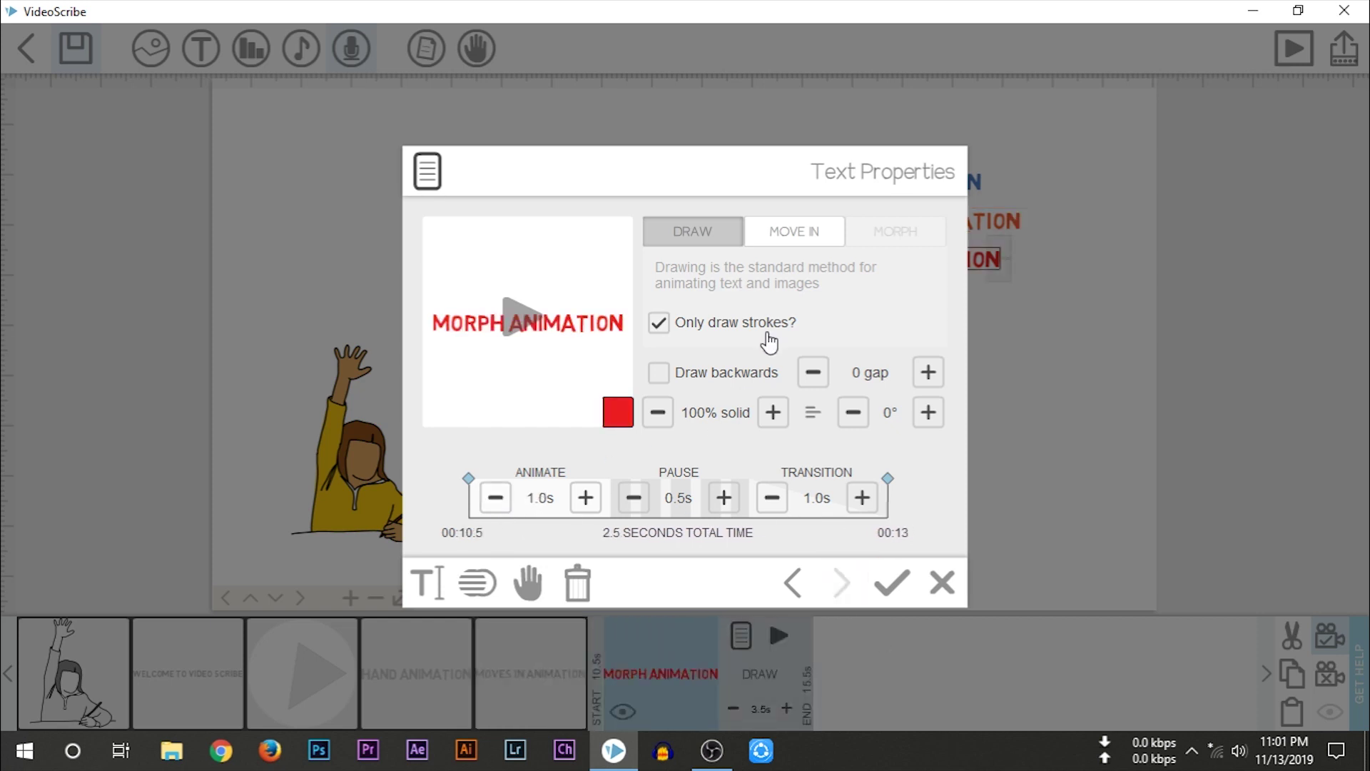
Change the MORPH ANIMATION text to the Move In animation with the blank no-hand option, and apply its properties
{"action": "left_click", "coordinate": [799, 242]}
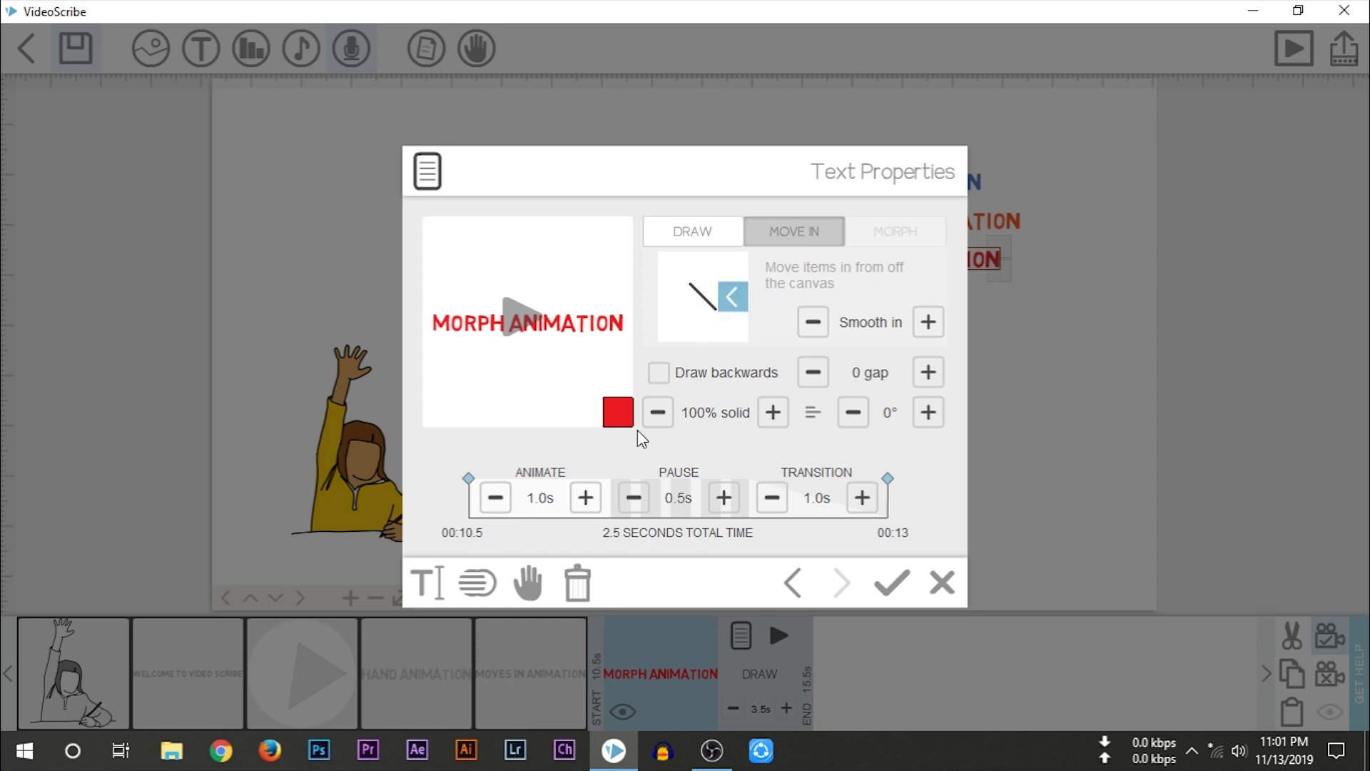
{"action": "left_click", "coordinate": [527, 585]}
{"action": "left_click", "coordinate": [674, 268]}
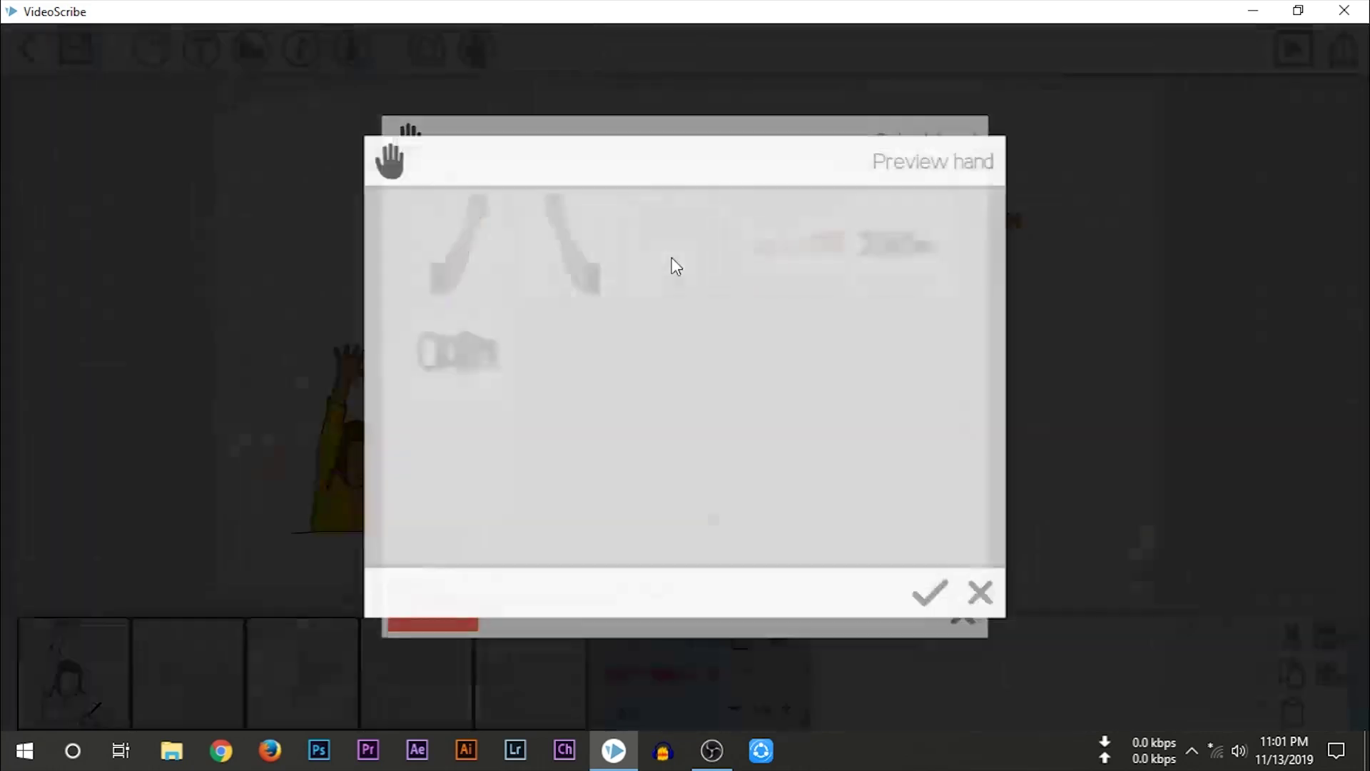
{"action": "left_click", "coordinate": [927, 588]}
{"action": "left_click", "coordinate": [894, 586]}
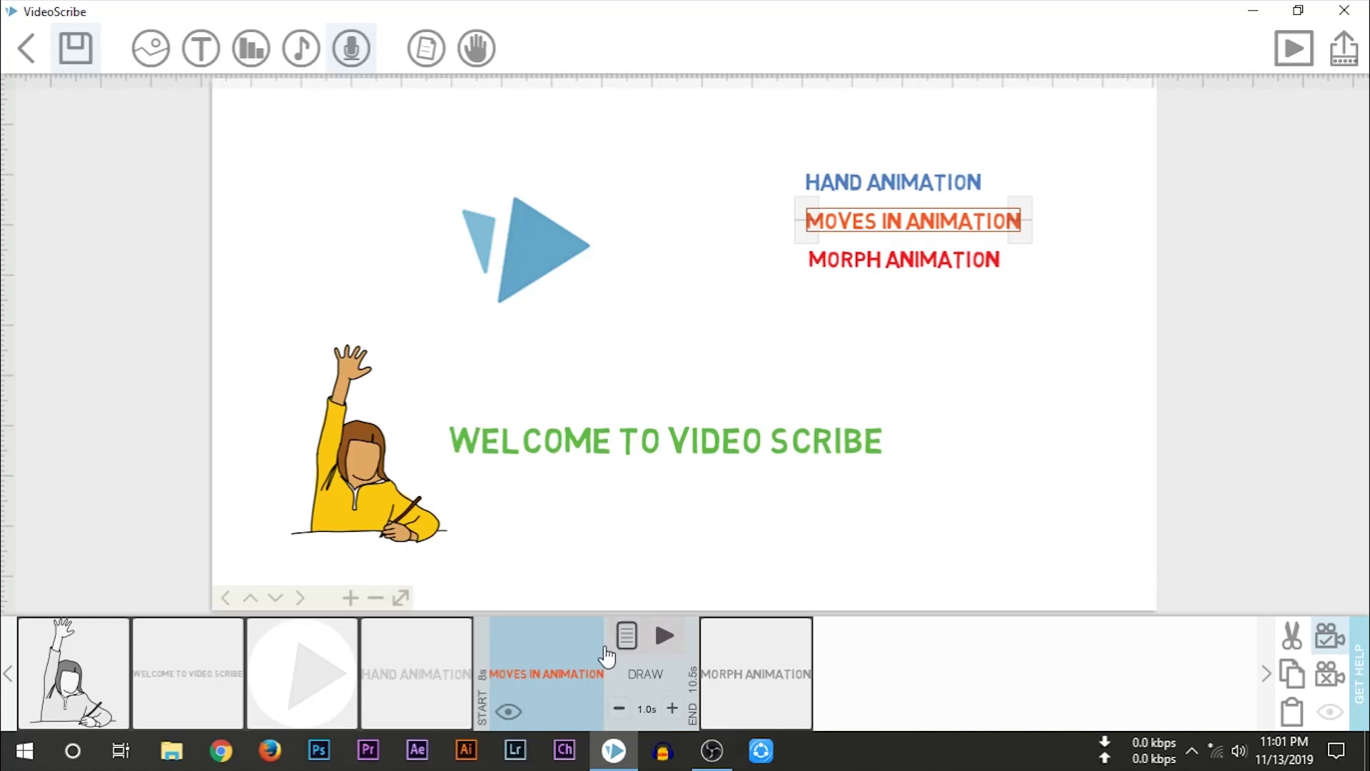
Change the MOVES IN ANIMATION text to the Move In animation and give it the blank no-hand option
{"action": "left_click", "coordinate": [628, 635]}
{"action": "left_click", "coordinate": [780, 247]}
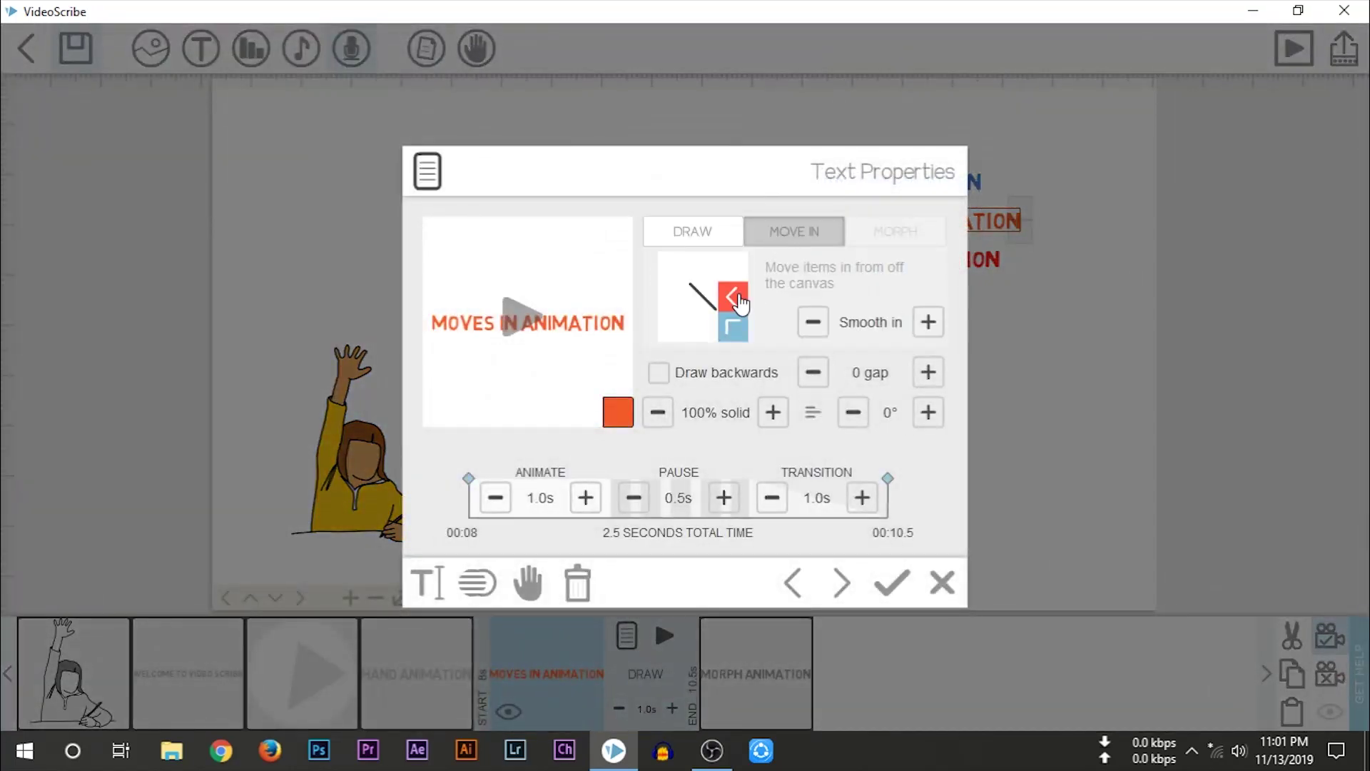
{"action": "left_click", "coordinate": [739, 303]}
{"action": "left_click", "coordinate": [528, 581]}
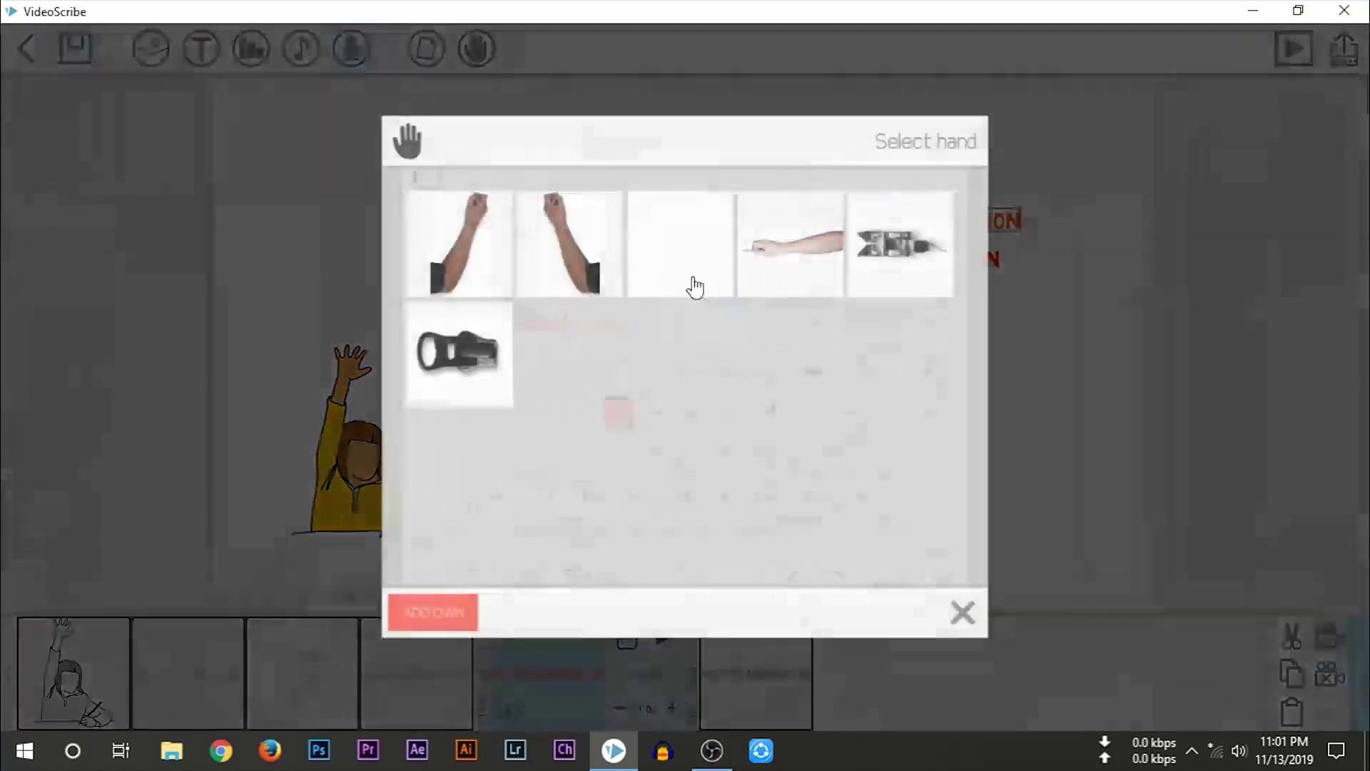
{"action": "left_click", "coordinate": [695, 285]}
{"action": "left_click", "coordinate": [925, 599]}
Change the HAND ANIMATION text to Move In with the blank no-hand option, and apply its properties
{"action": "left_click", "coordinate": [793, 582]}
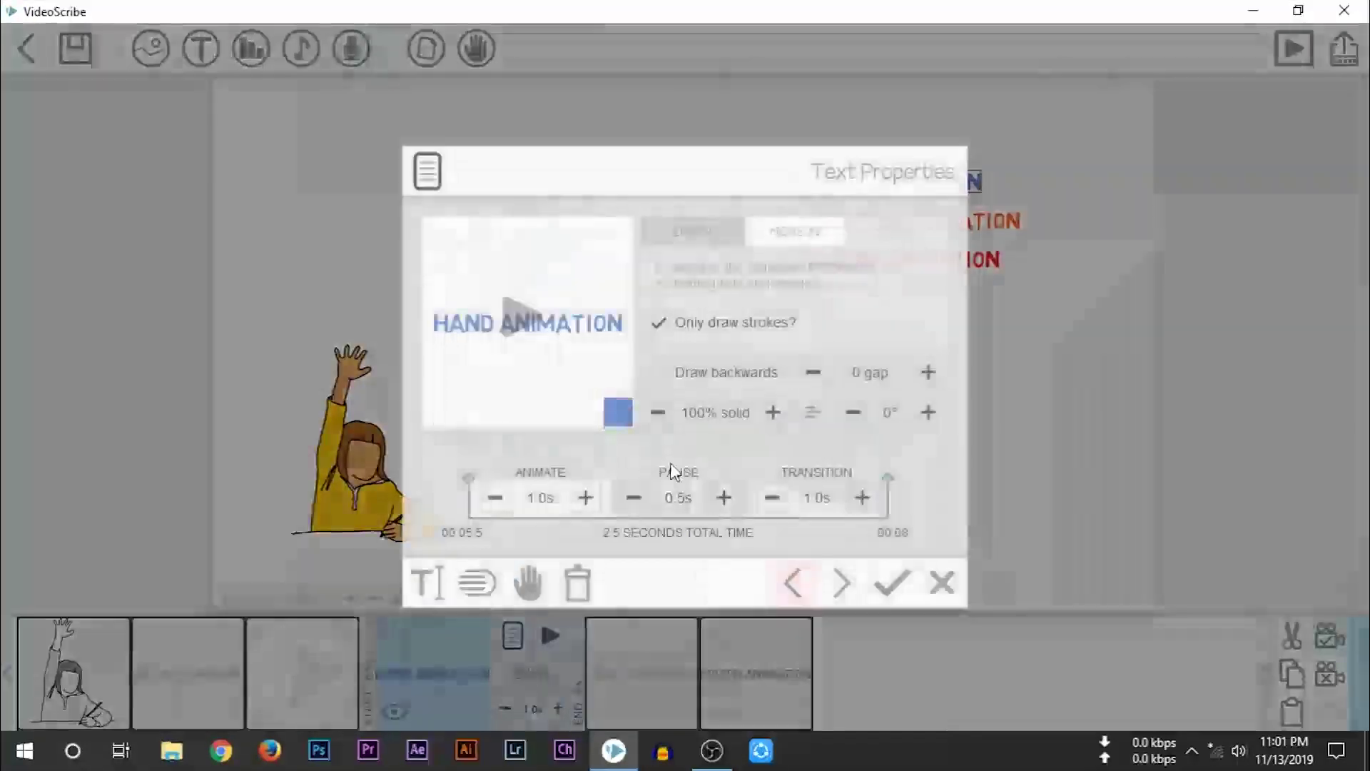
{"action": "left_click", "coordinate": [789, 247]}
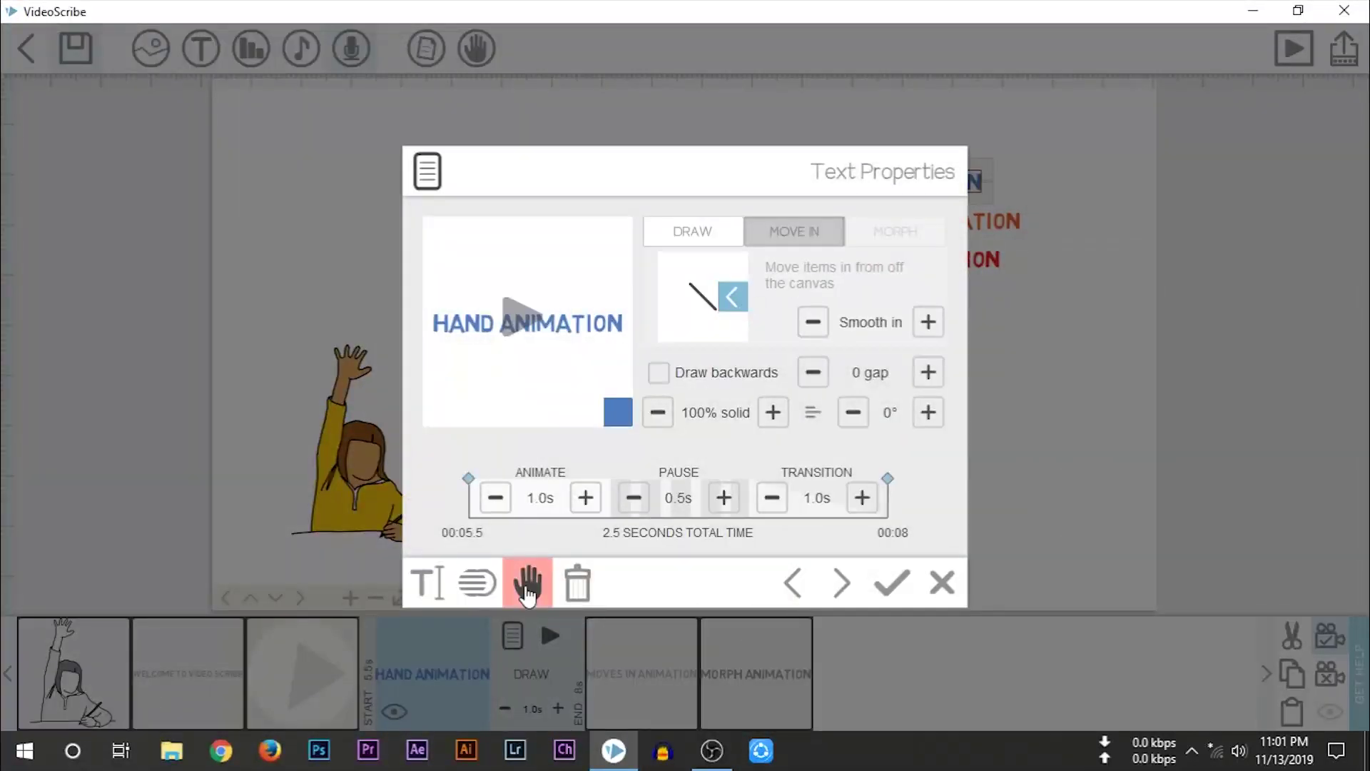
{"action": "left_click", "coordinate": [528, 582]}
{"action": "left_click", "coordinate": [704, 260]}
{"action": "left_click", "coordinate": [927, 590]}
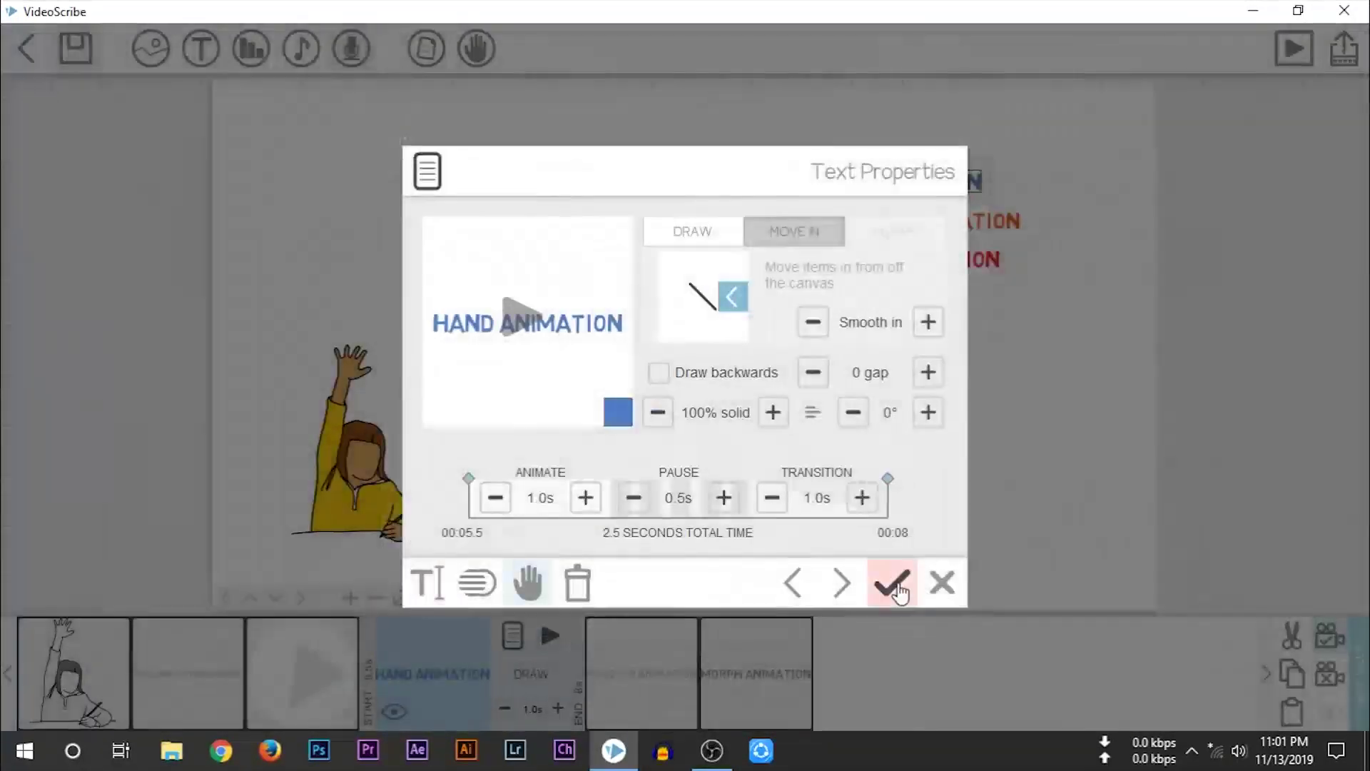
{"action": "left_click", "coordinate": [896, 589]}
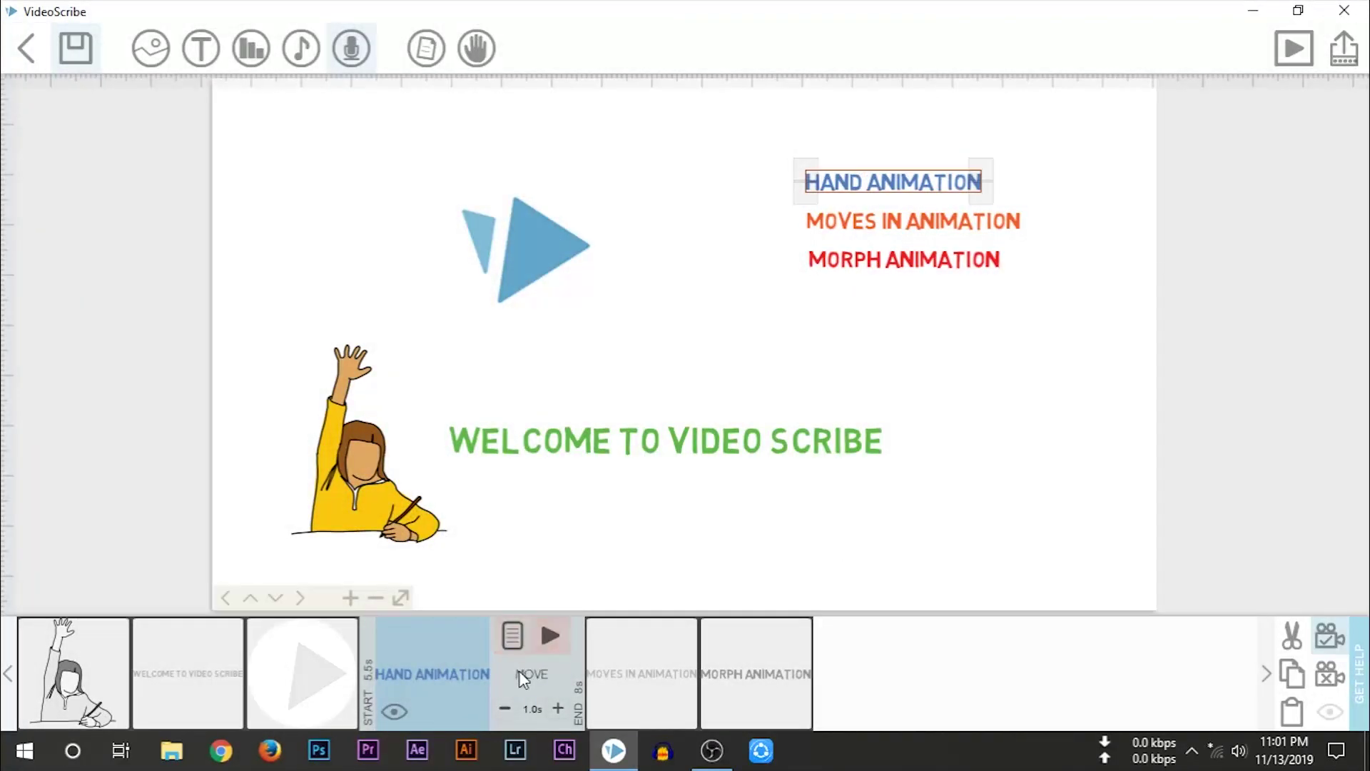
Preview the scribe from the logo image through the three coloured texts, and stop the playback
{"action": "left_click", "coordinate": [316, 678]}
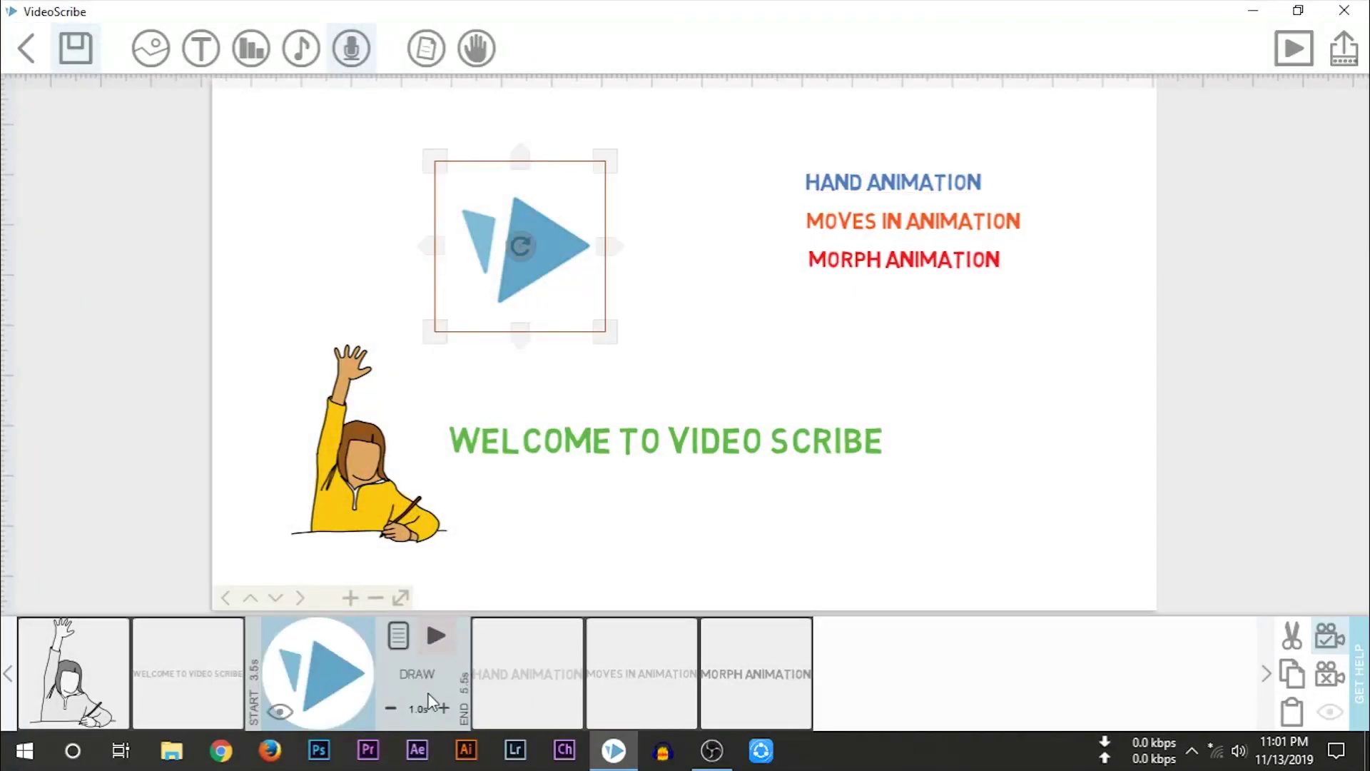
{"action": "left_click", "coordinate": [436, 635]}
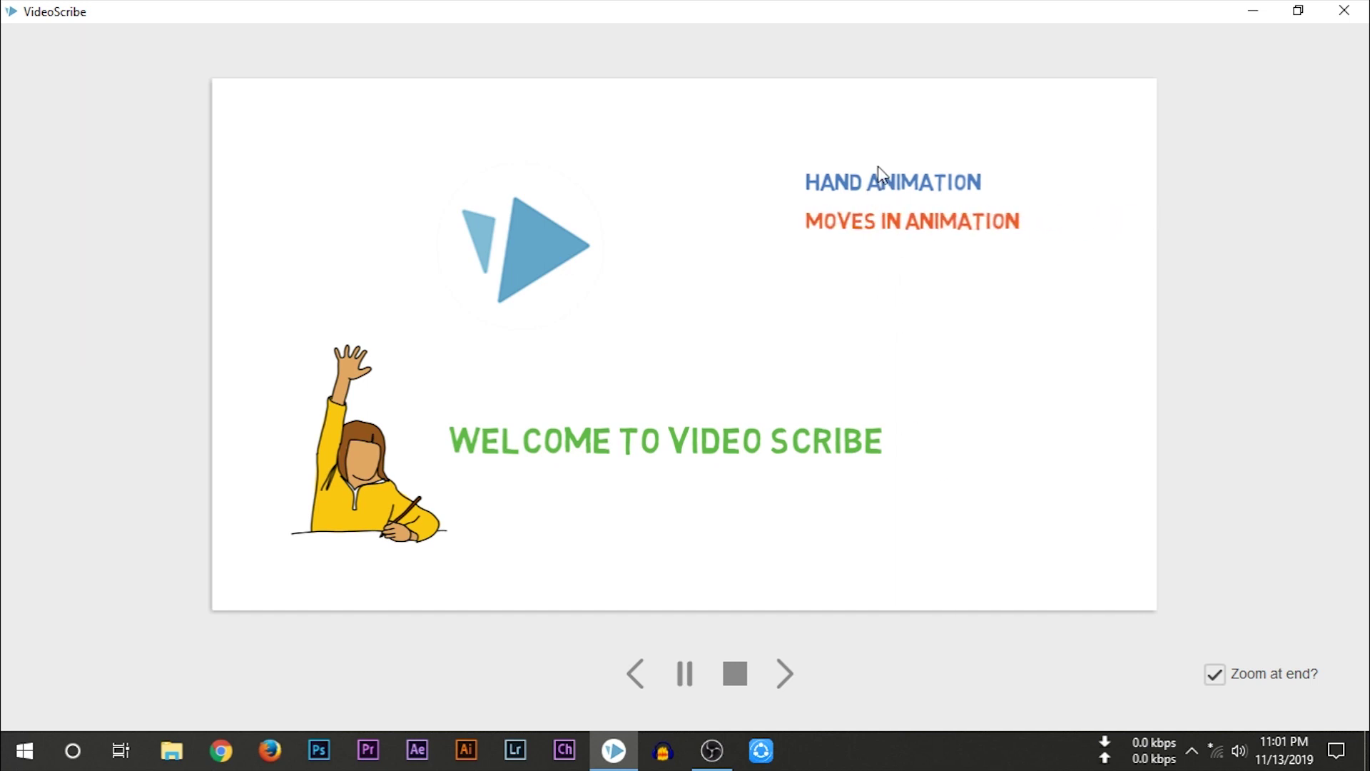
{"action": "left_click", "coordinate": [735, 674]}
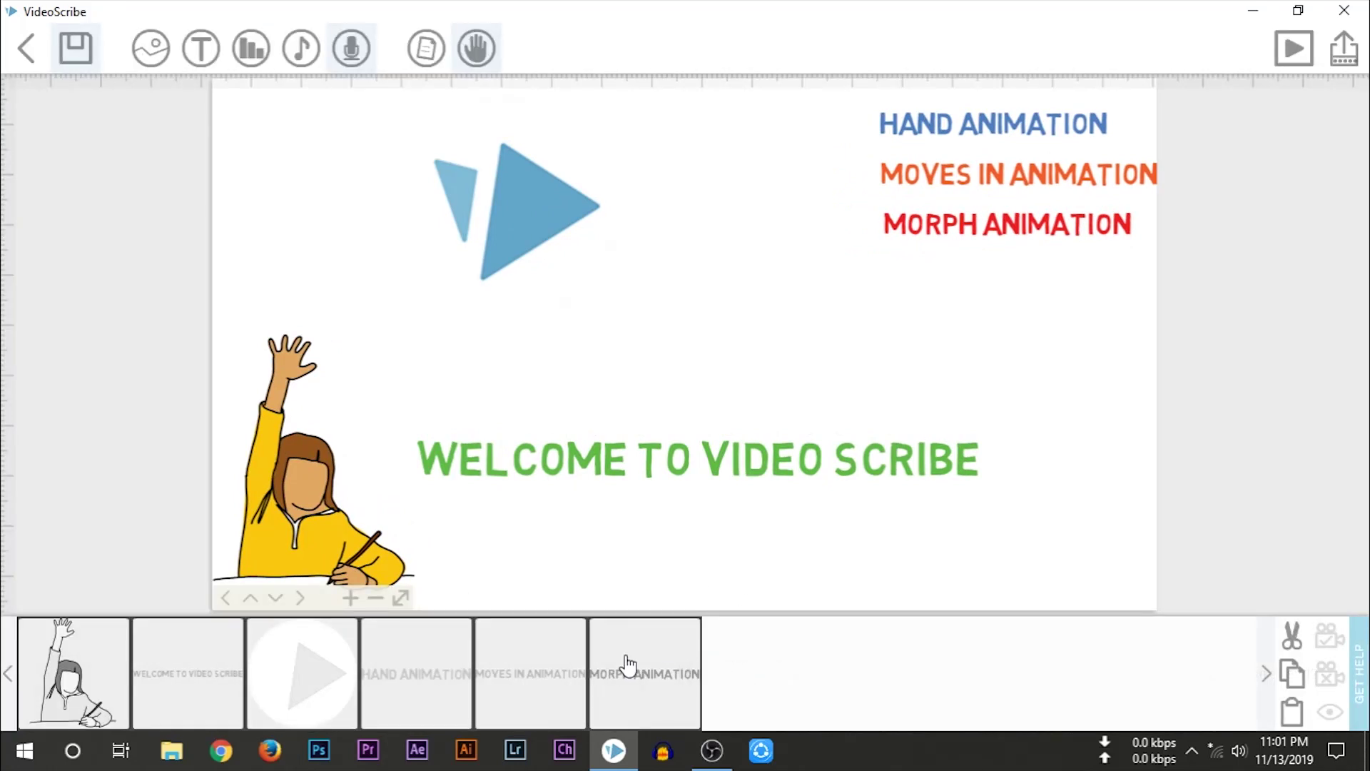
Set the HAND ANIMATION text's pause time to 0.0 s and transition time to 0.5 s
{"action": "left_click", "coordinate": [412, 674]}
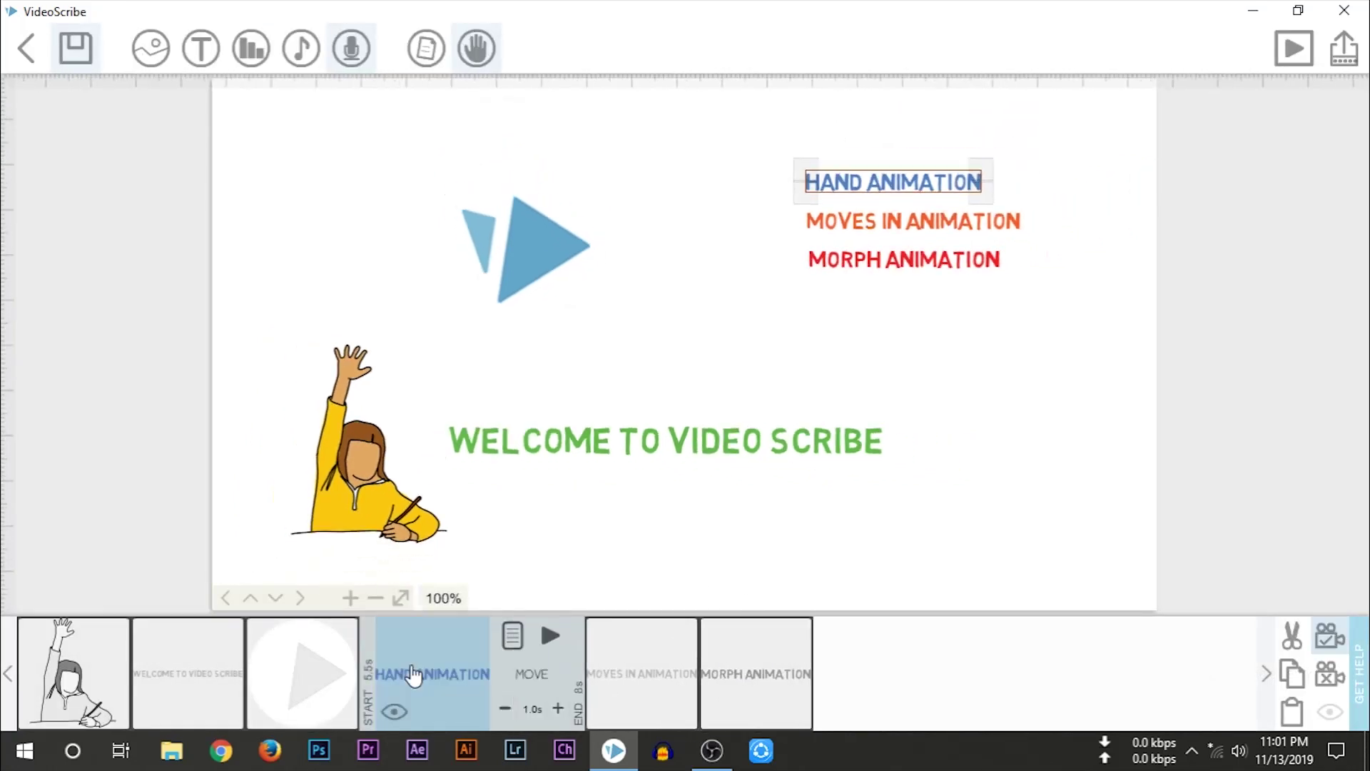
{"action": "left_click", "coordinate": [512, 634]}
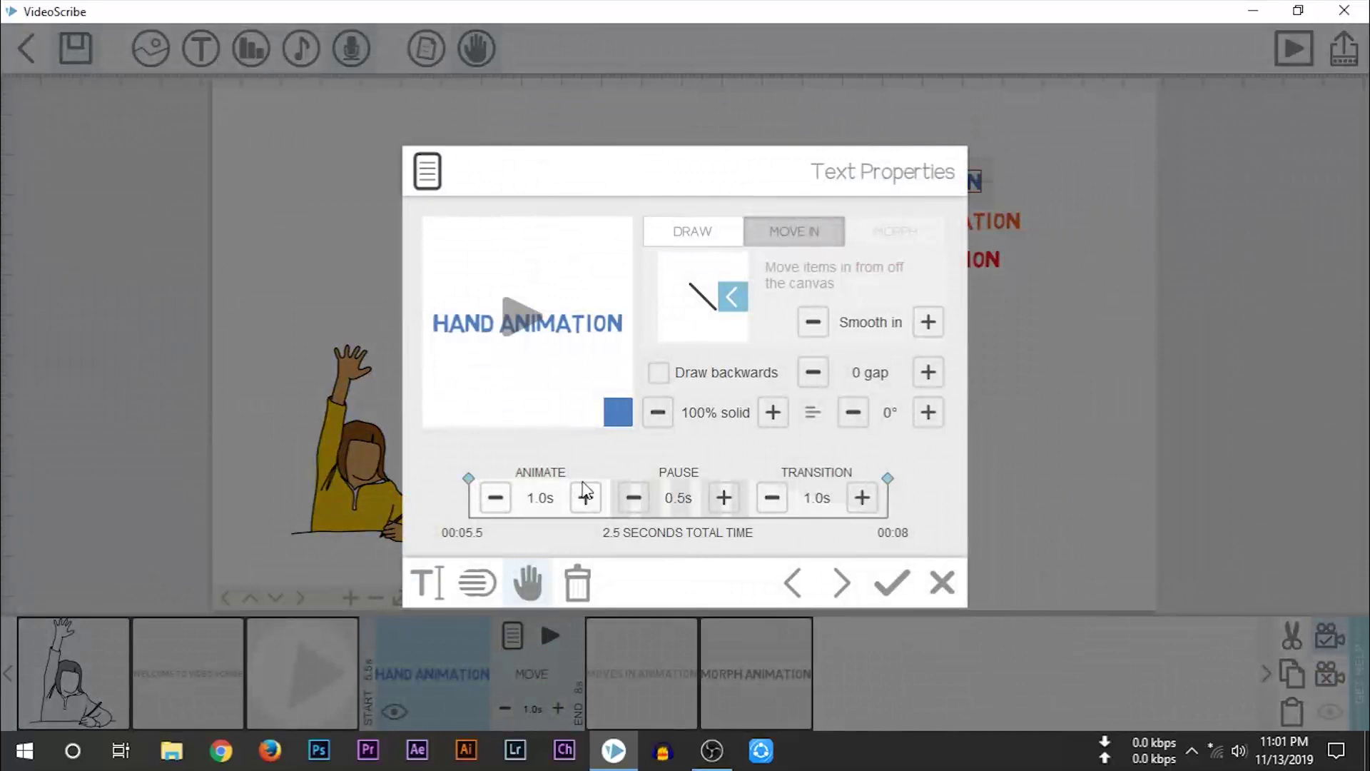
{"action": "left_click", "coordinate": [634, 498]}
{"action": "left_click", "coordinate": [772, 498]}
Set the MOVES IN ANIMATION text's pause time to 0.0 s and transition time to 0.5 s
{"action": "left_click", "coordinate": [842, 583]}
{"action": "left_click", "coordinate": [634, 498]}
{"action": "left_click", "coordinate": [772, 497]}
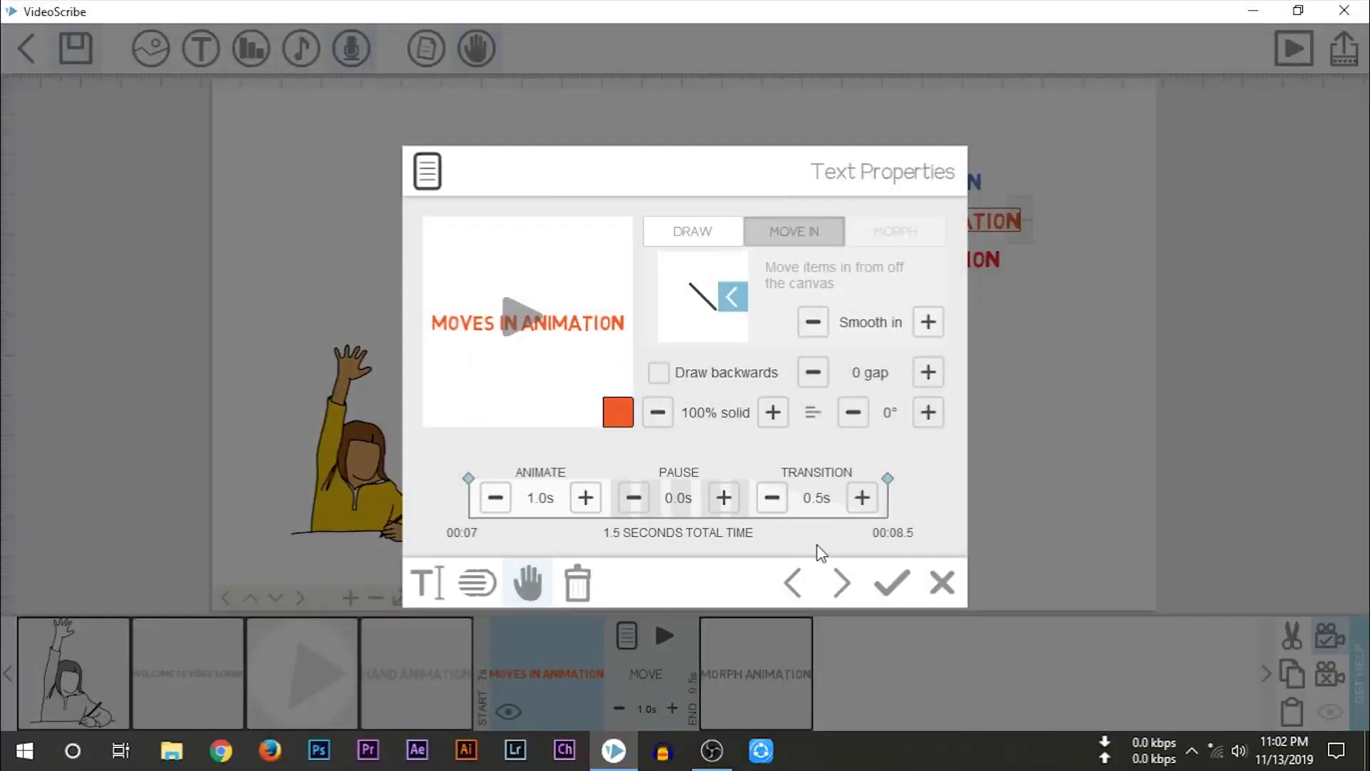
{"action": "left_click", "coordinate": [718, 635]}
Preview the scribe from the logo image to check the shortened text timings, and leave the playback
{"action": "left_click", "coordinate": [300, 689]}
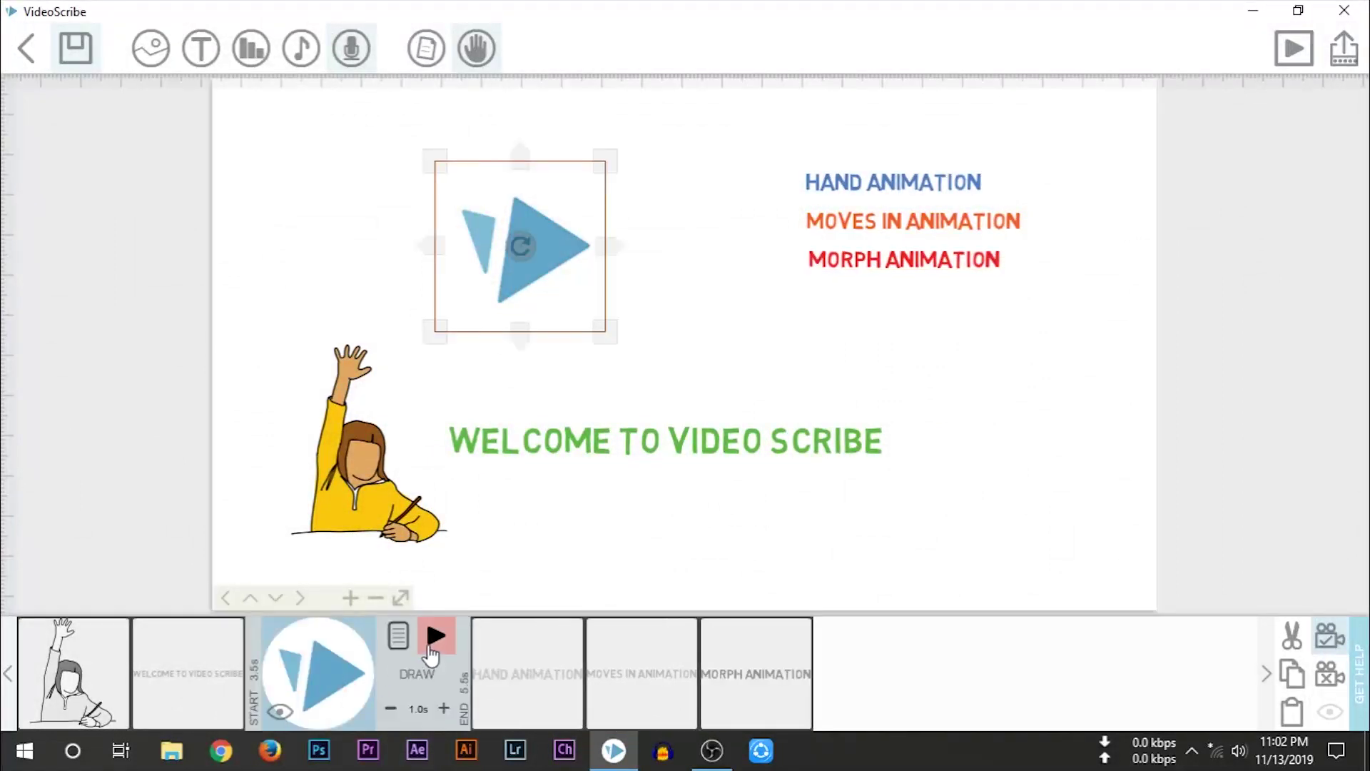
{"action": "left_click", "coordinate": [438, 636]}
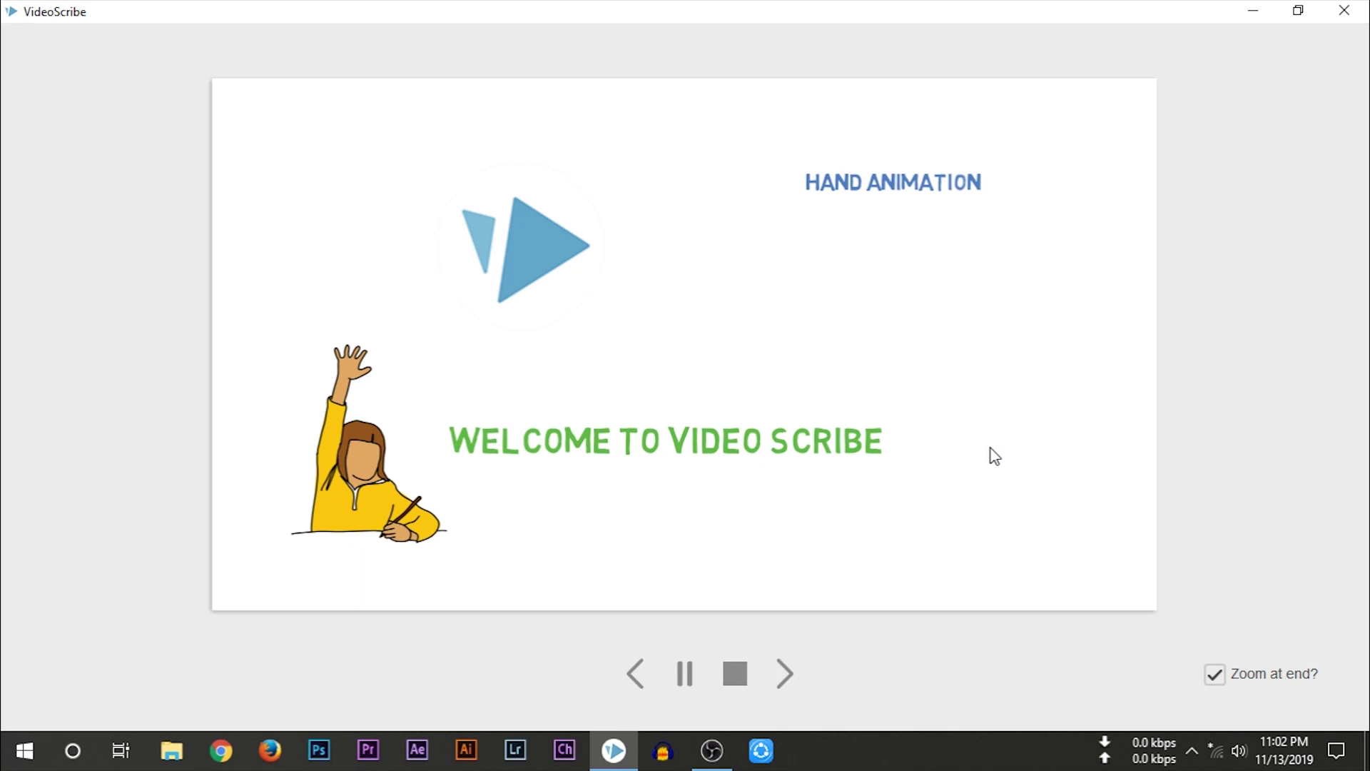
{"action": "key", "text": "Escape"}
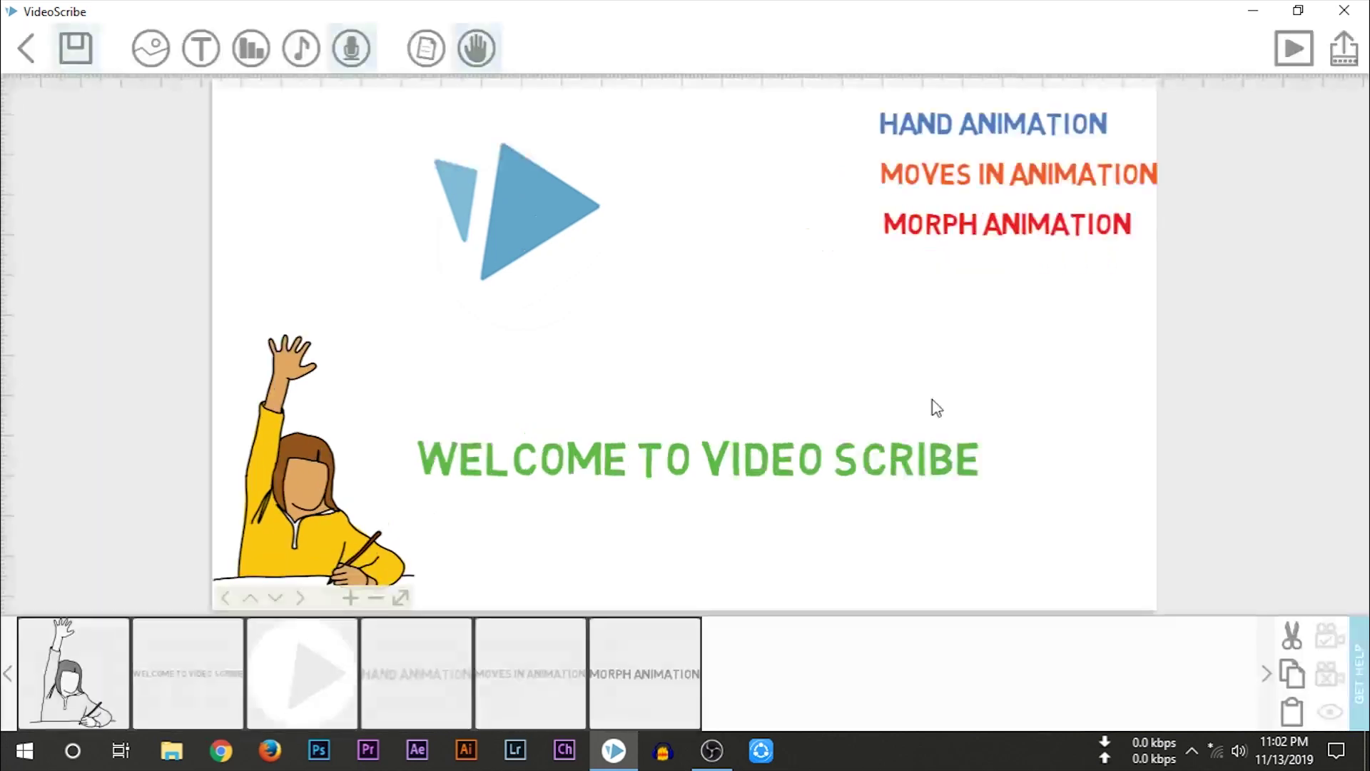
Set the transition time of both the HAND ANIMATION and MOVES IN ANIMATION texts to 0.0 s
{"action": "left_click", "coordinate": [421, 676]}
{"action": "left_click", "coordinate": [512, 635]}
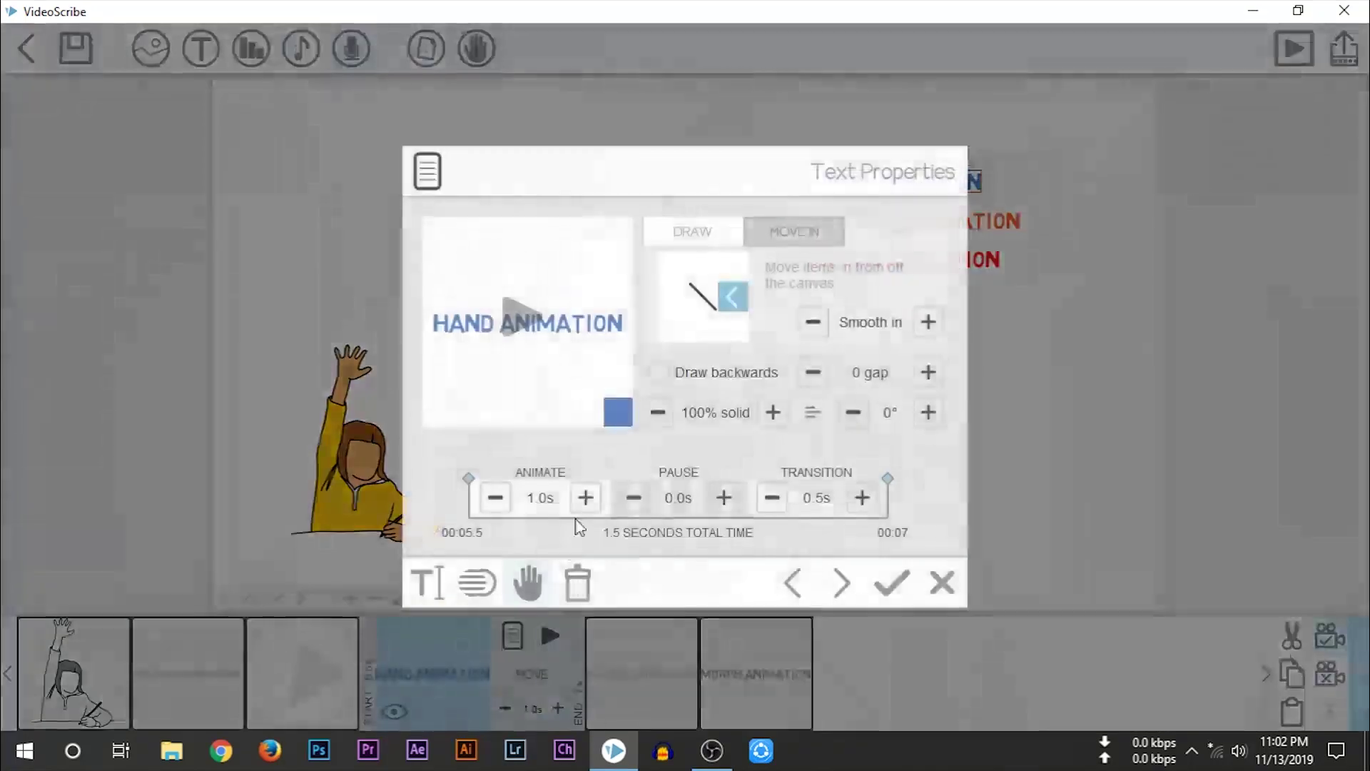
{"action": "left_click", "coordinate": [778, 503]}
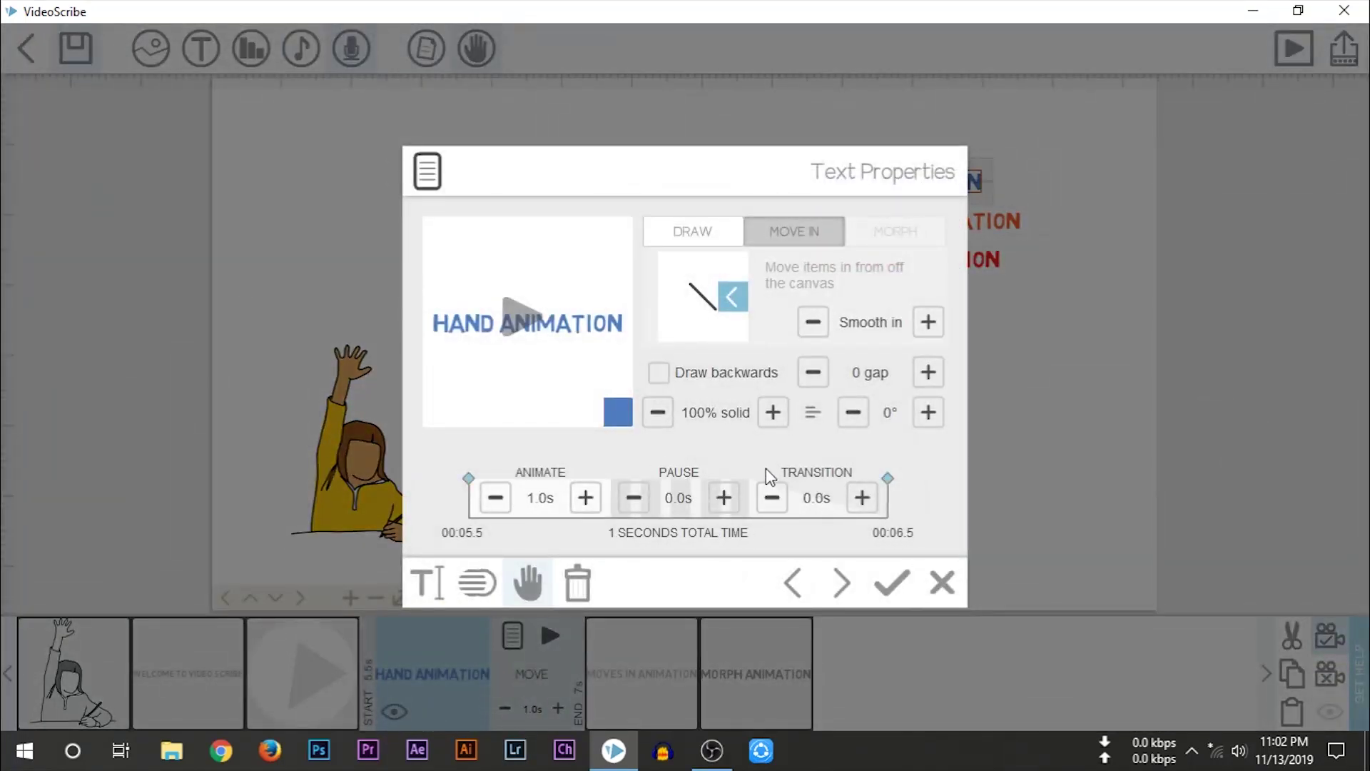
{"action": "left_click", "coordinate": [841, 576]}
{"action": "left_click", "coordinate": [772, 498]}
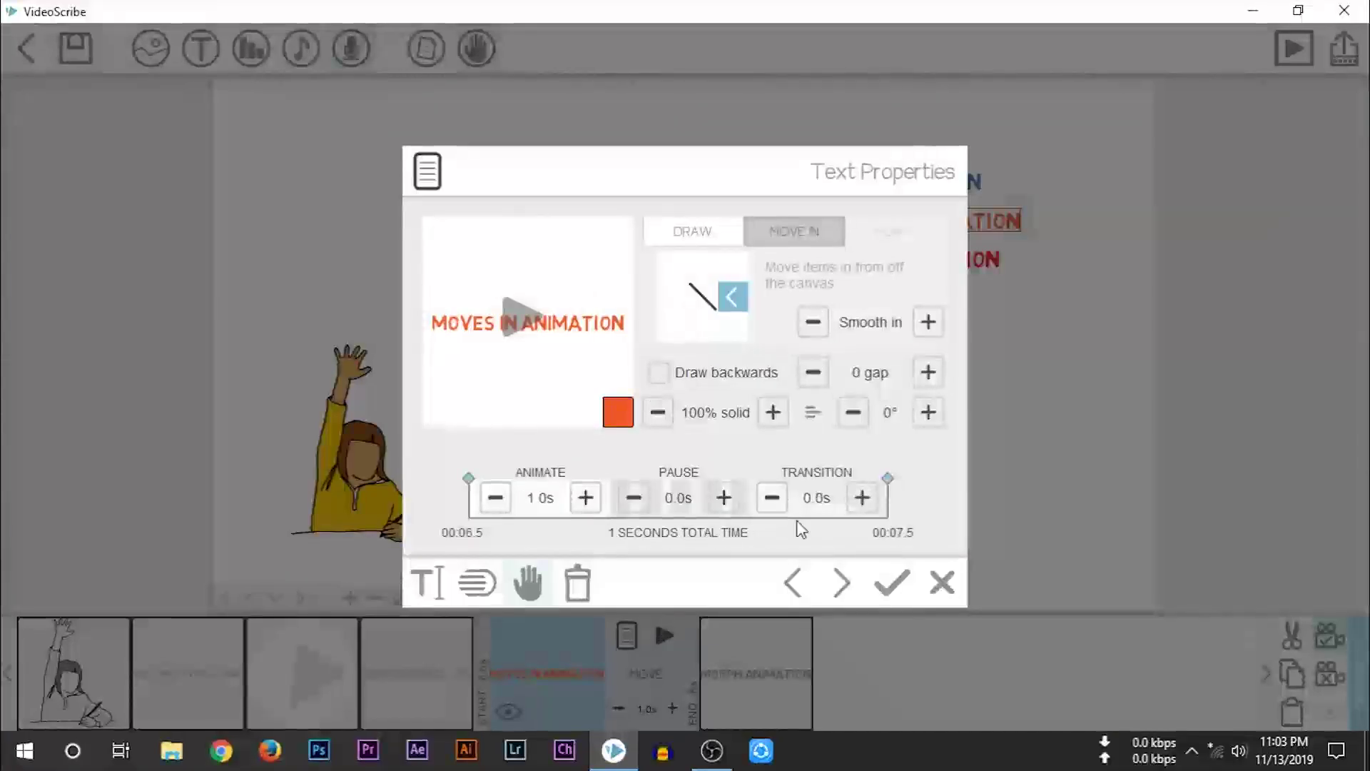
{"action": "left_click", "coordinate": [891, 581]}
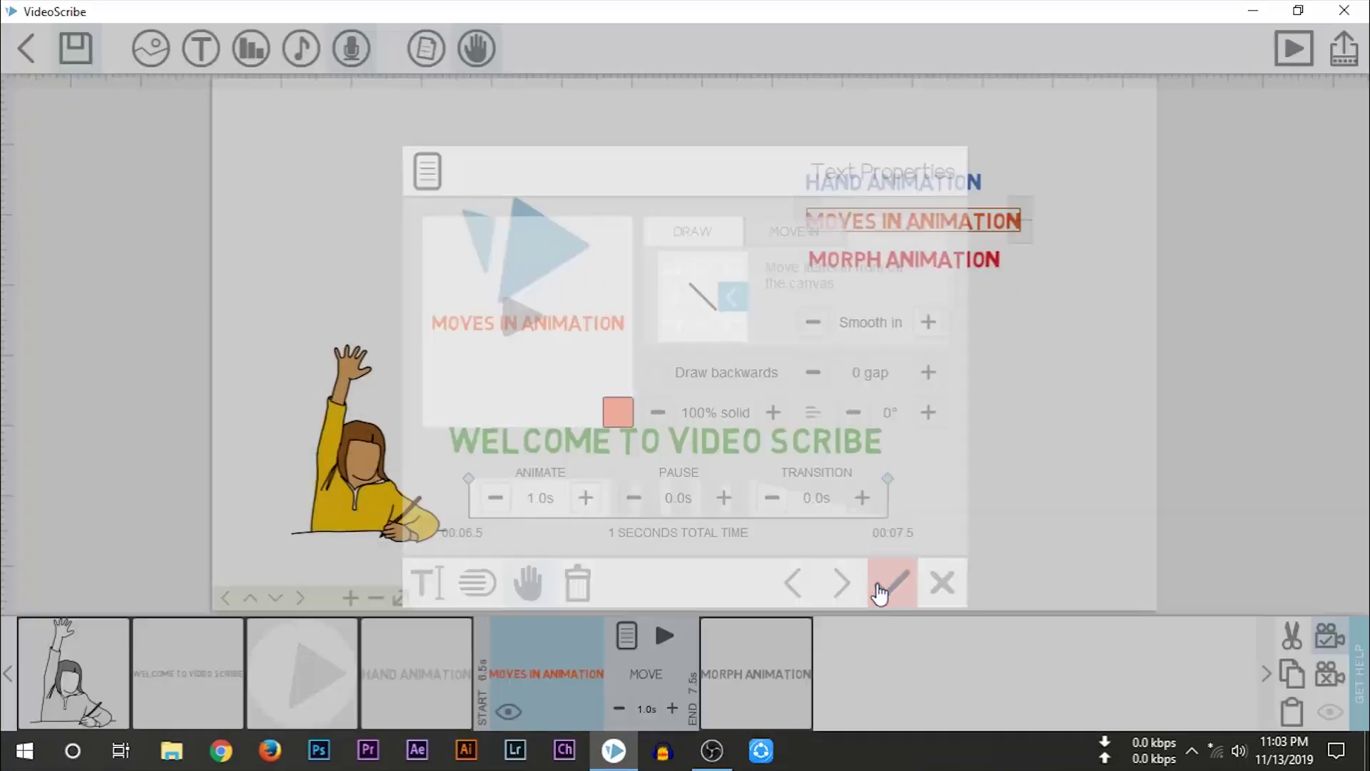
Preview the scribe starting from the HAND ANIMATION text, and select that text again
{"action": "left_click", "coordinate": [413, 668]}
{"action": "left_click", "coordinate": [545, 634]}
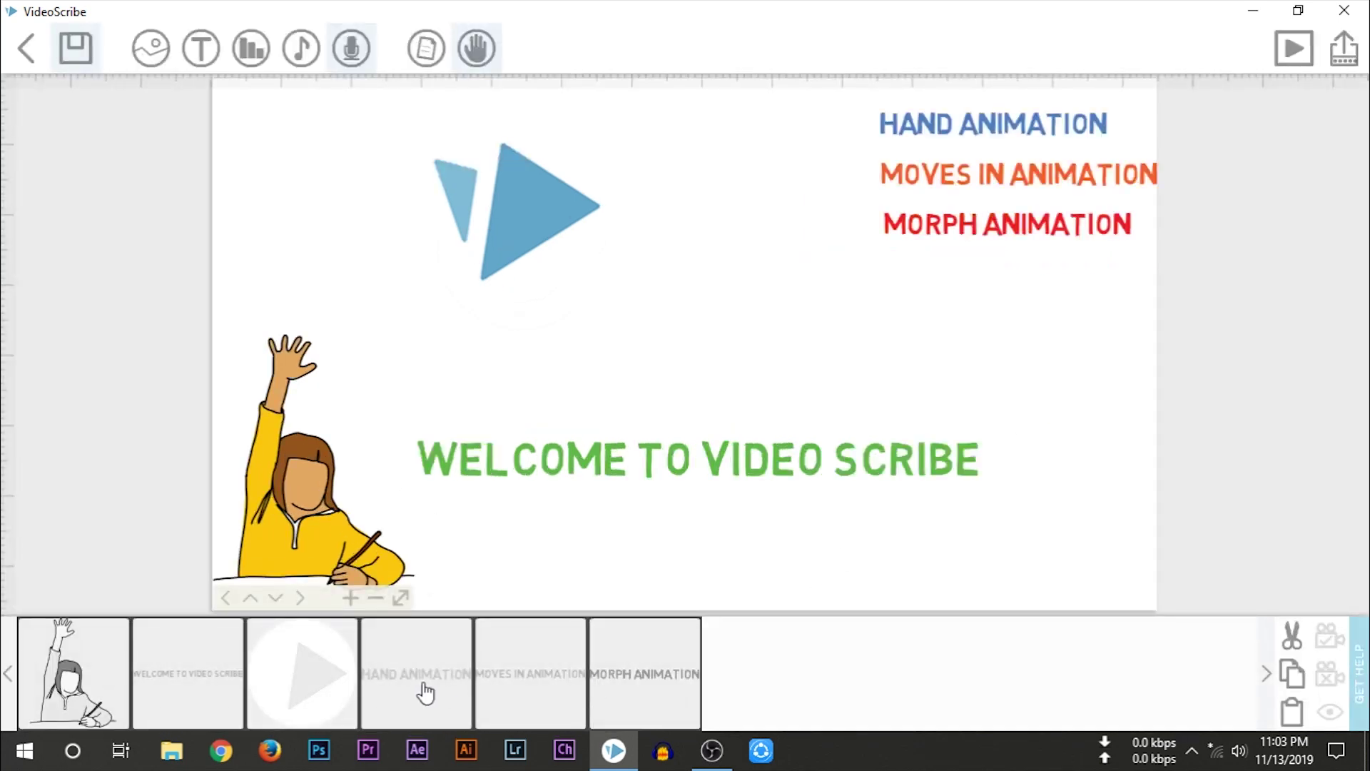
{"action": "left_click", "coordinate": [429, 682]}
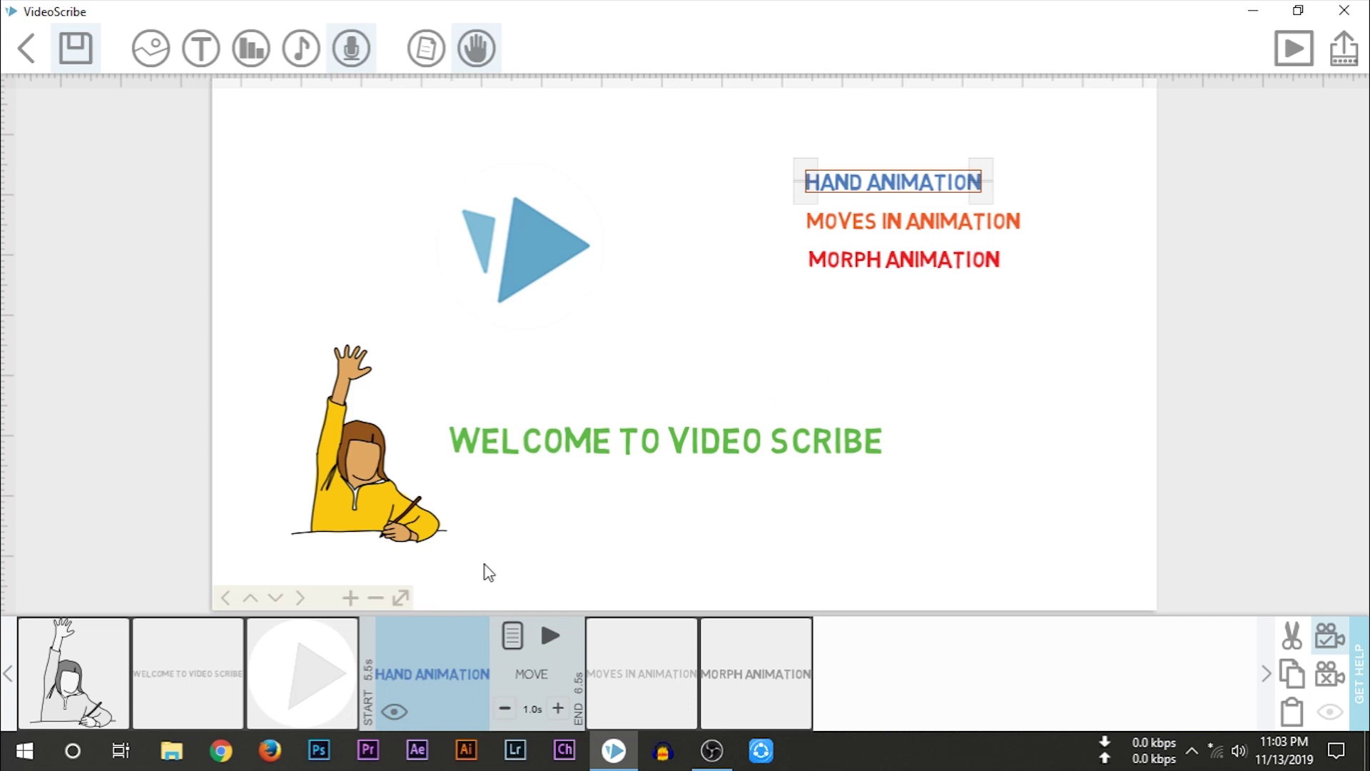
Select the raised-hand girl image and preview the whole scribe from the beginning
{"action": "left_click", "coordinate": [93, 667]}
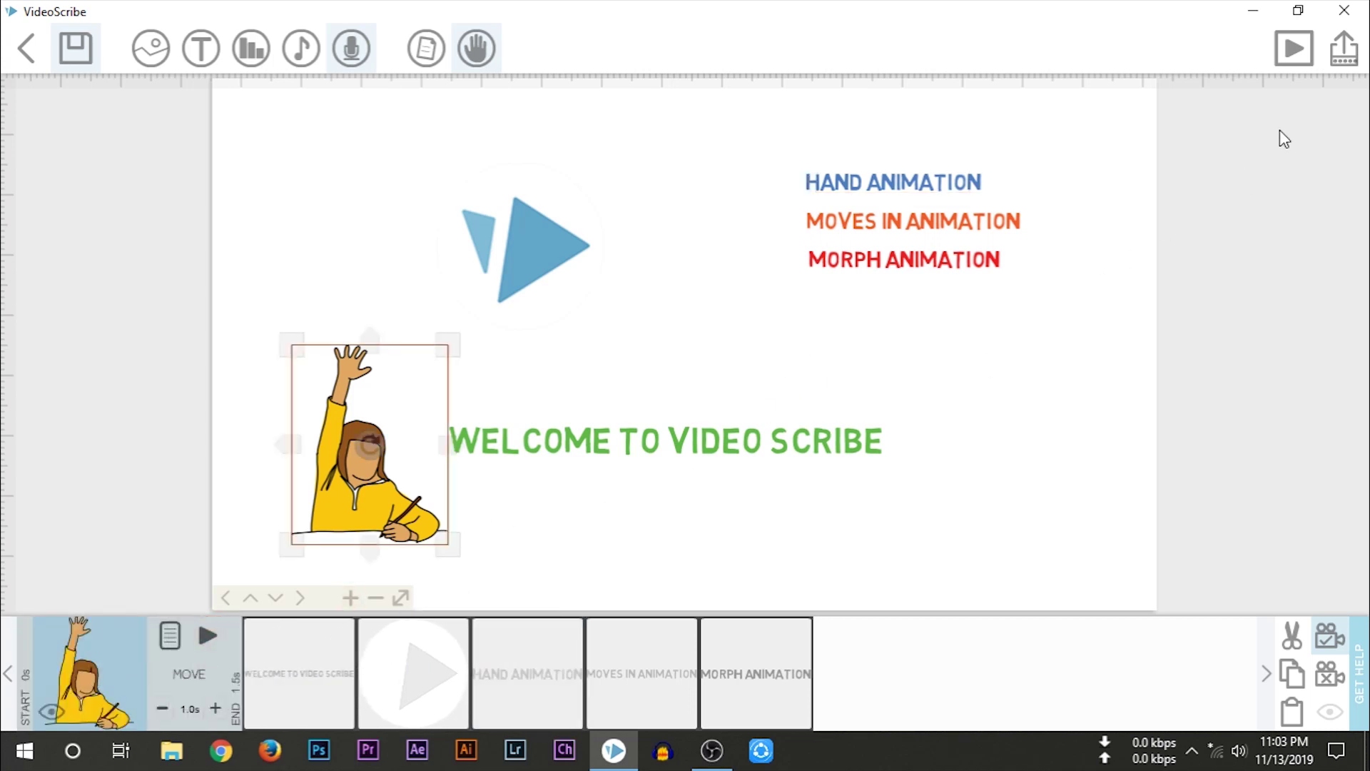
{"action": "left_click", "coordinate": [1295, 57]}
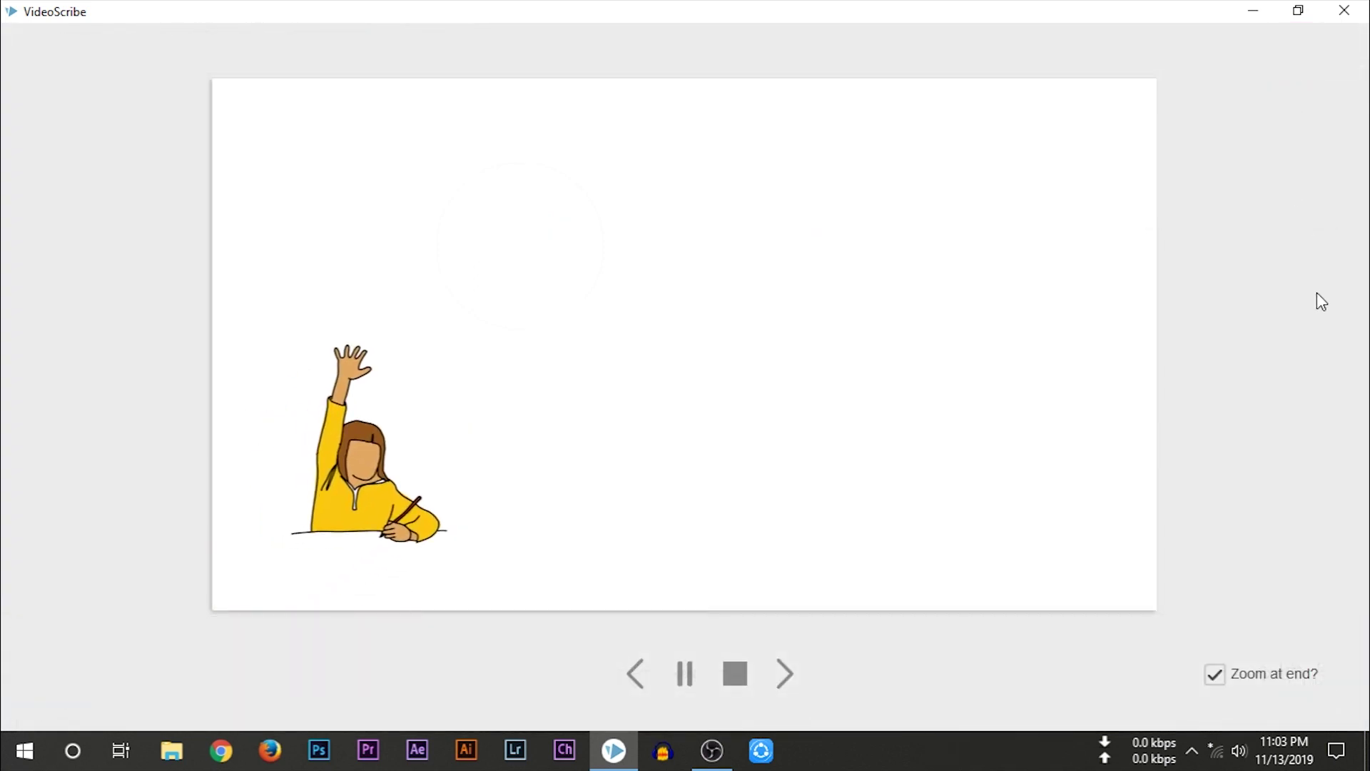